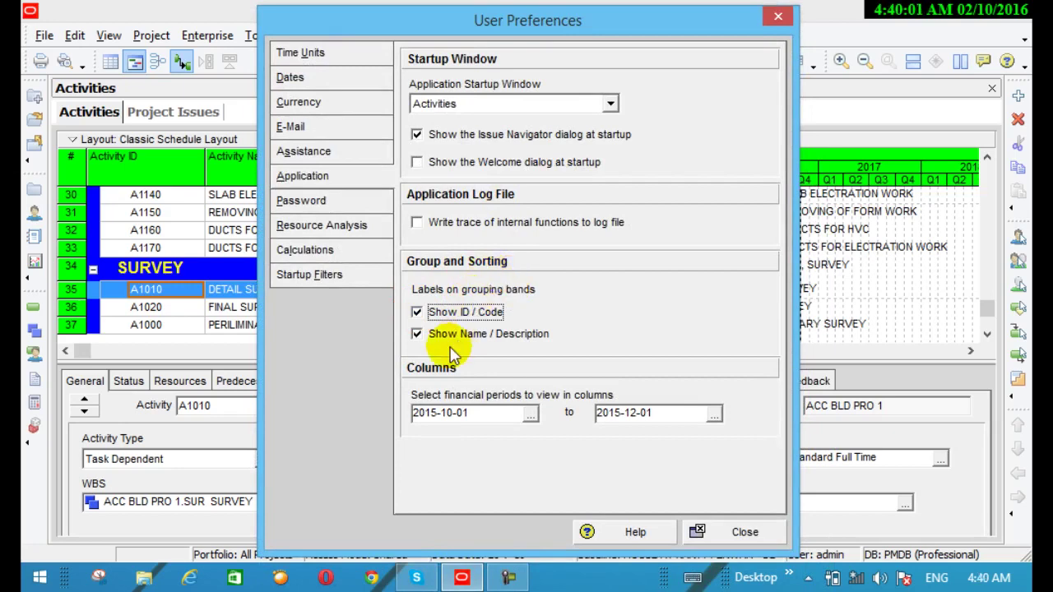
Step: Turn the Show Name / Description label on grouping bands off and back on, and view the Password preferences
left_click(418, 336)
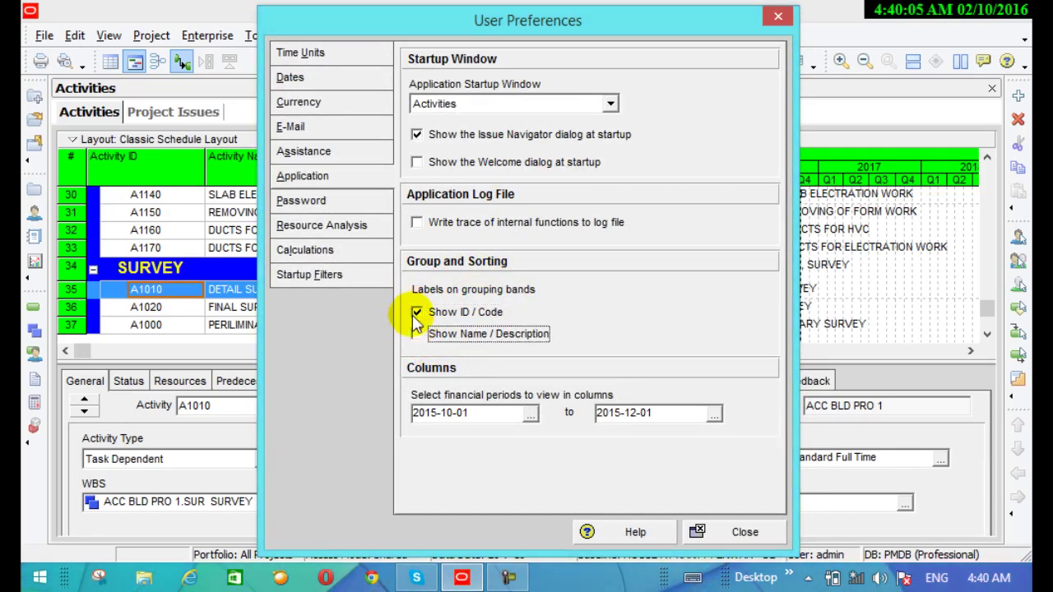
left_click(416, 338)
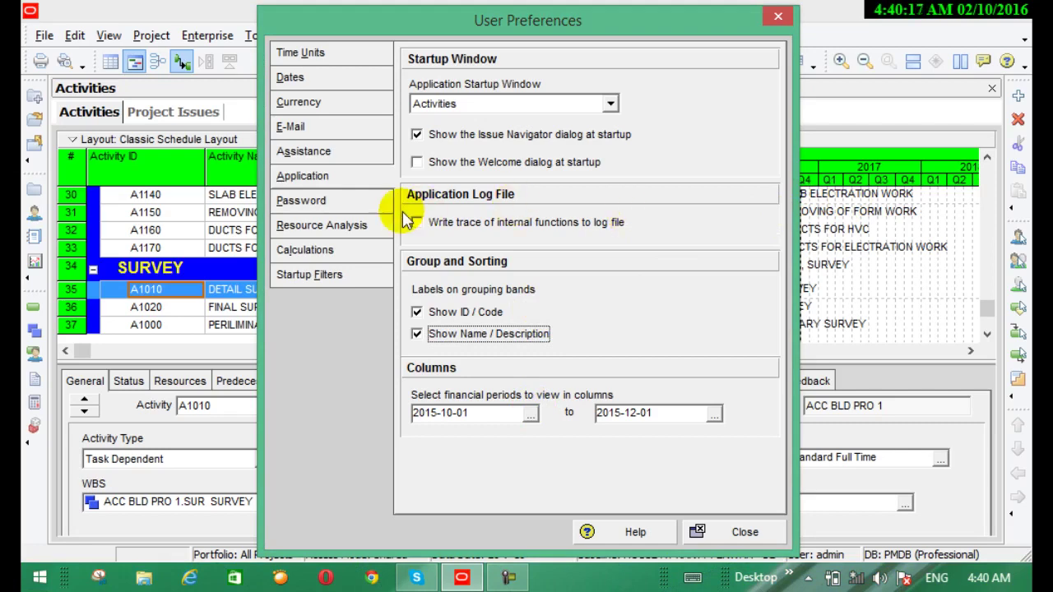
left_click(345, 207)
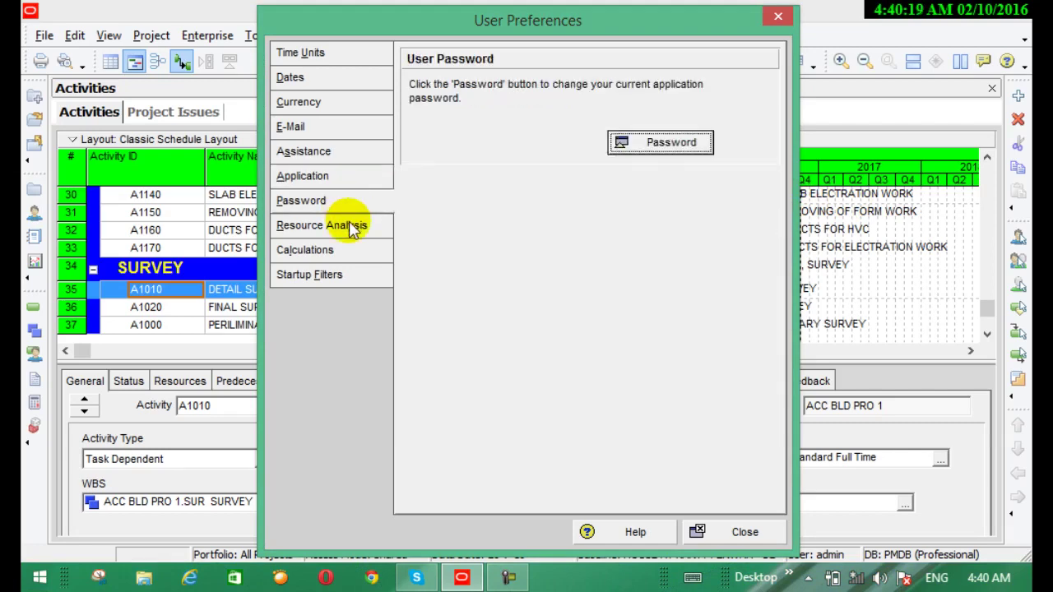
Step: In the Resource Analysis preferences, try both closed-project options with leveling priority 1, and restore Opened projects only with priority 4
left_click(352, 229)
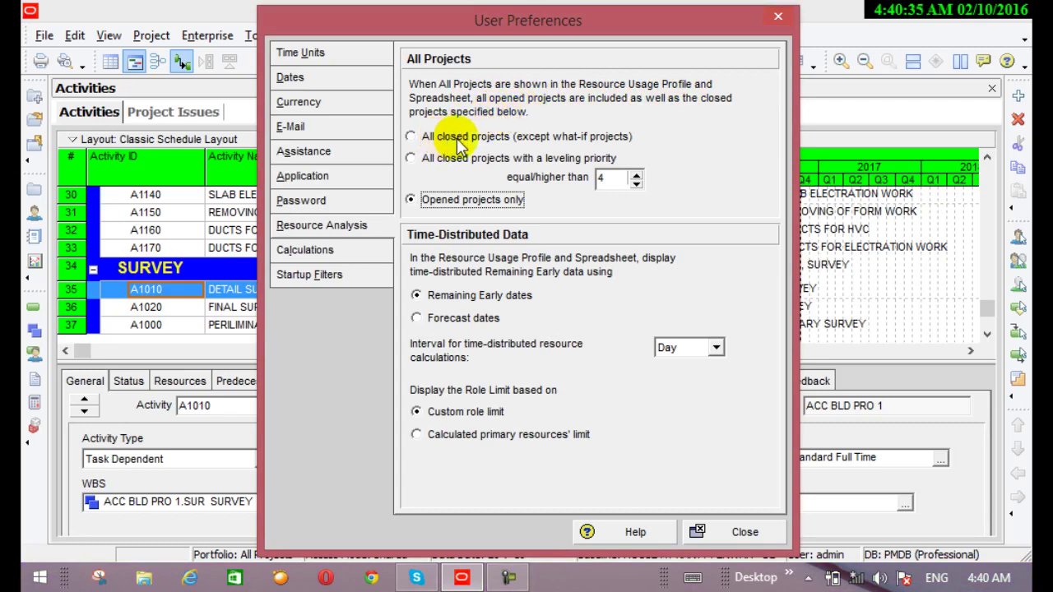
left_click(414, 136)
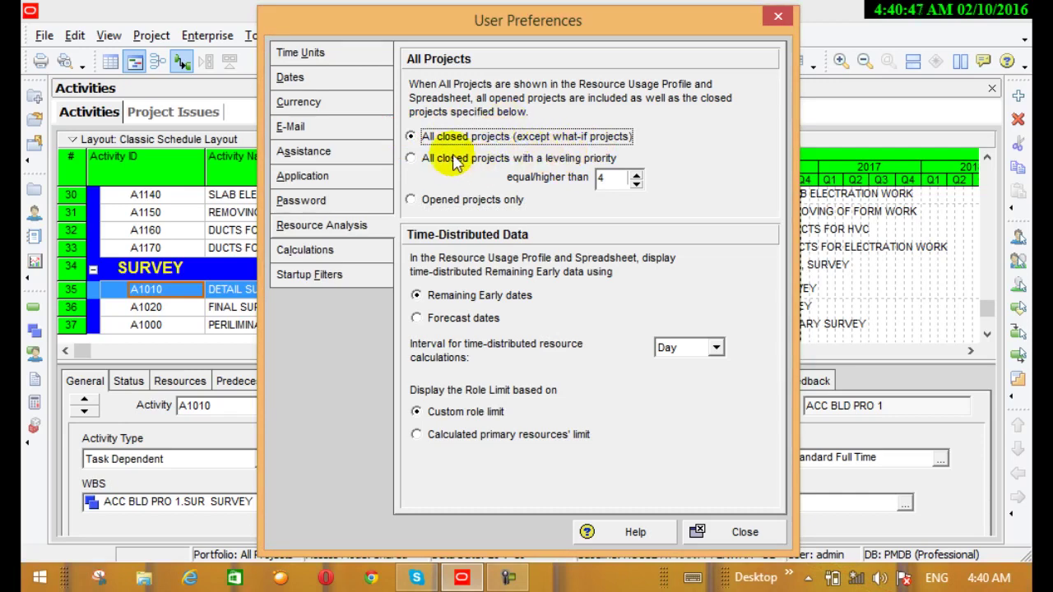
left_click(412, 137)
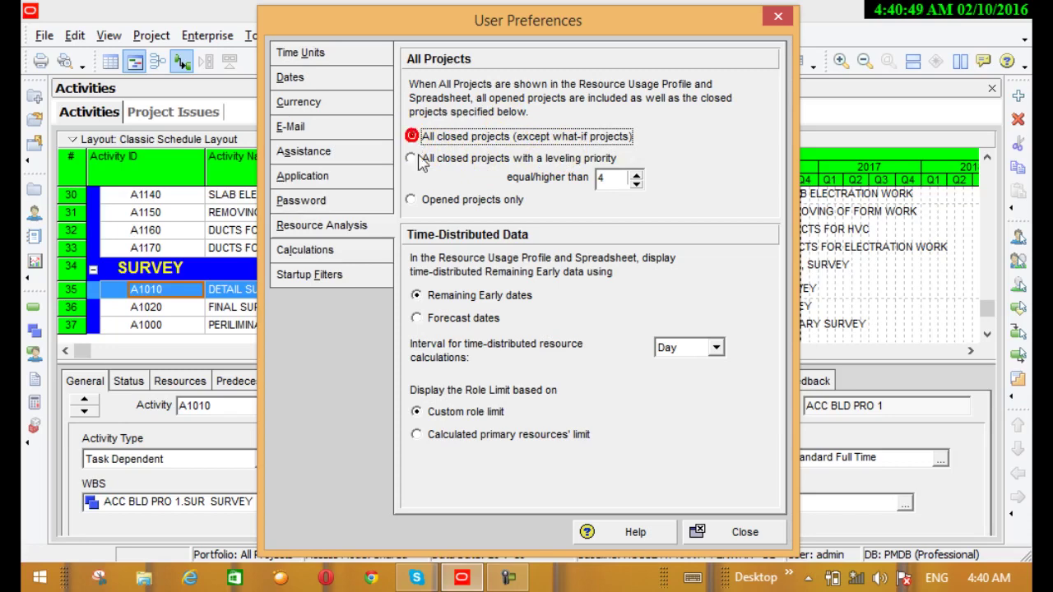
left_click(419, 161)
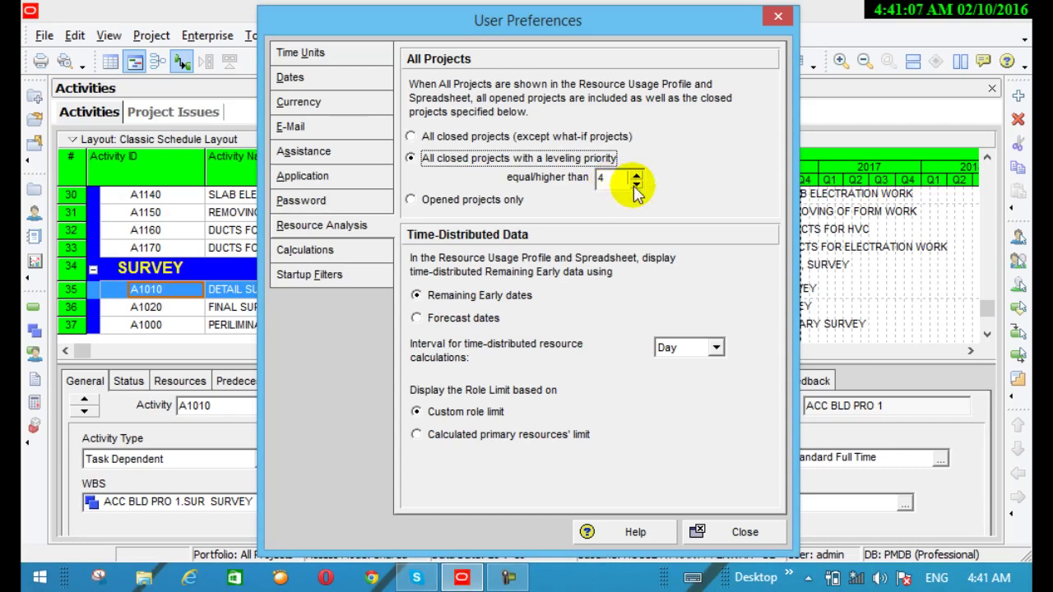
left_click(635, 185)
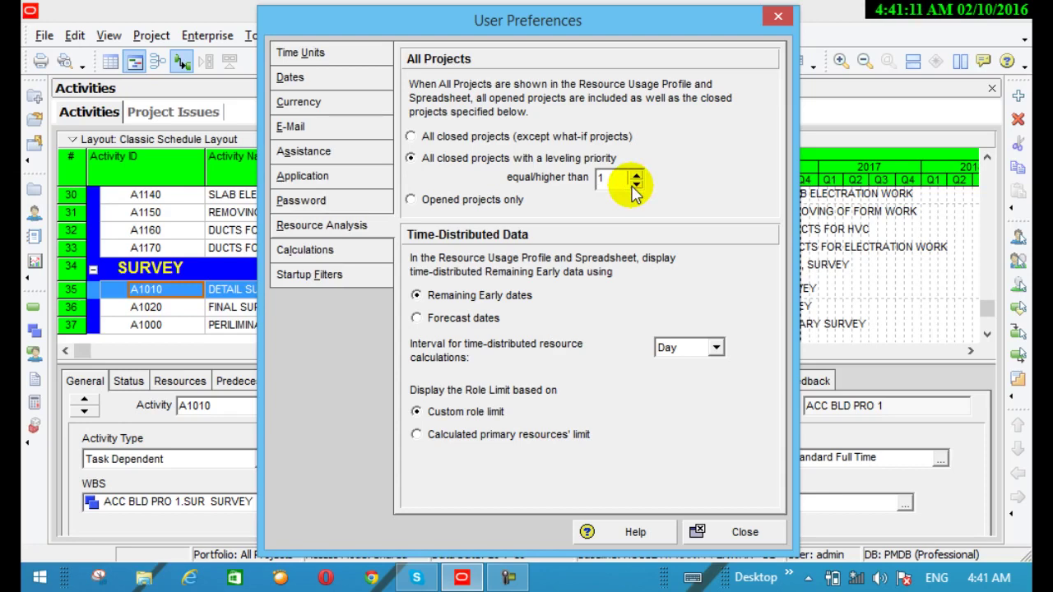
left_click(423, 201)
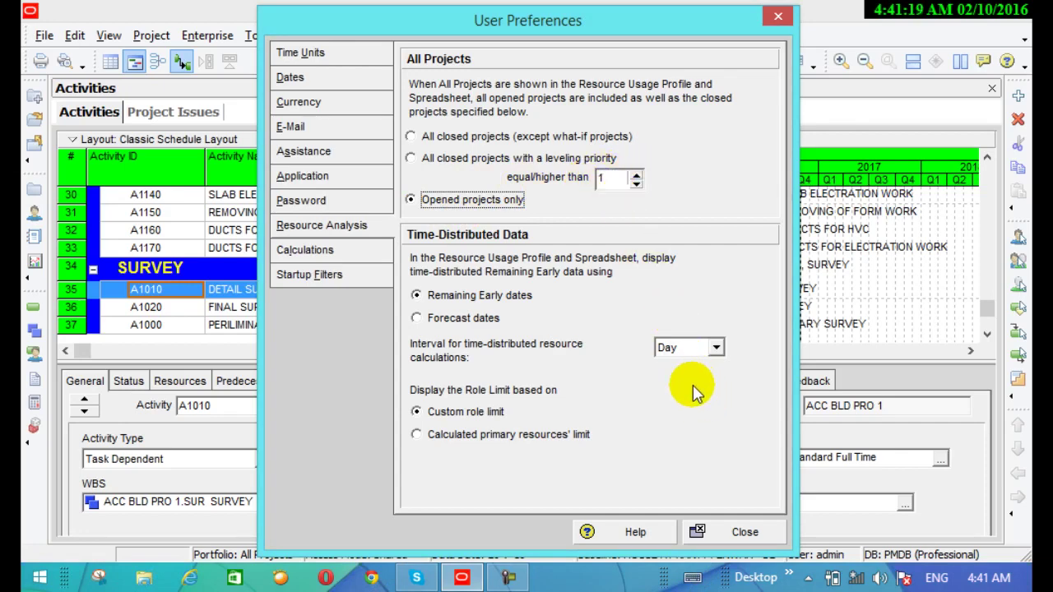
left_click(635, 182)
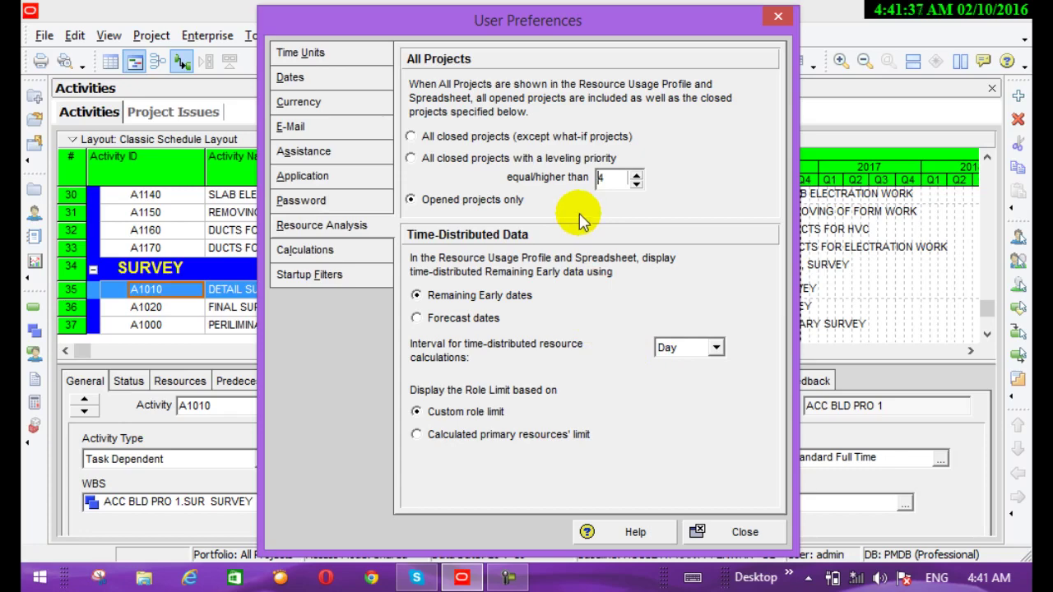
Step: Close the user preferences and open the Projects view to look through the projects under each EPS group
left_click_drag(522, 19, 666, 13)
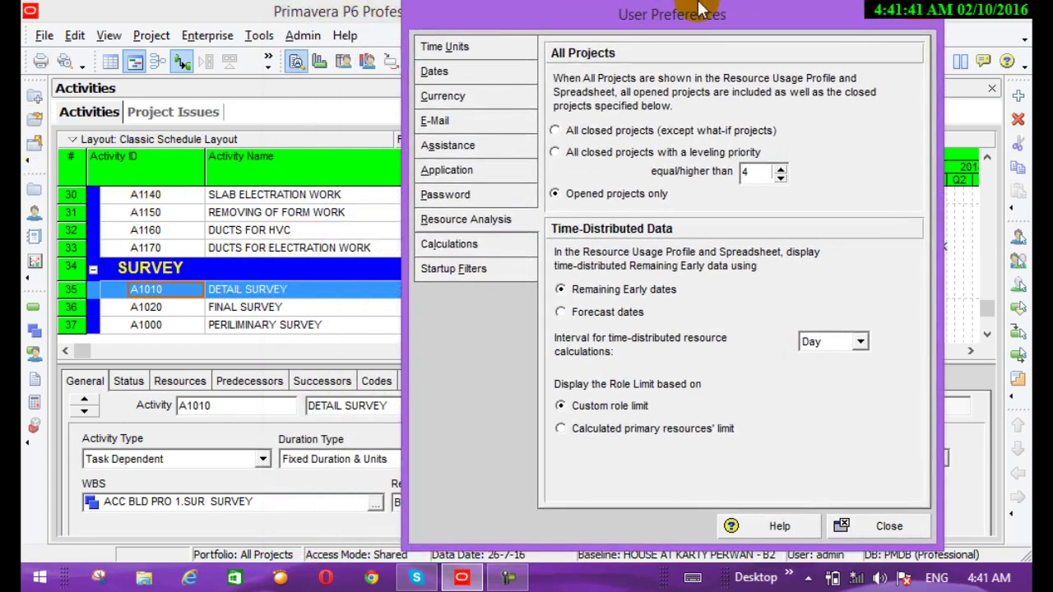
key("Escape")
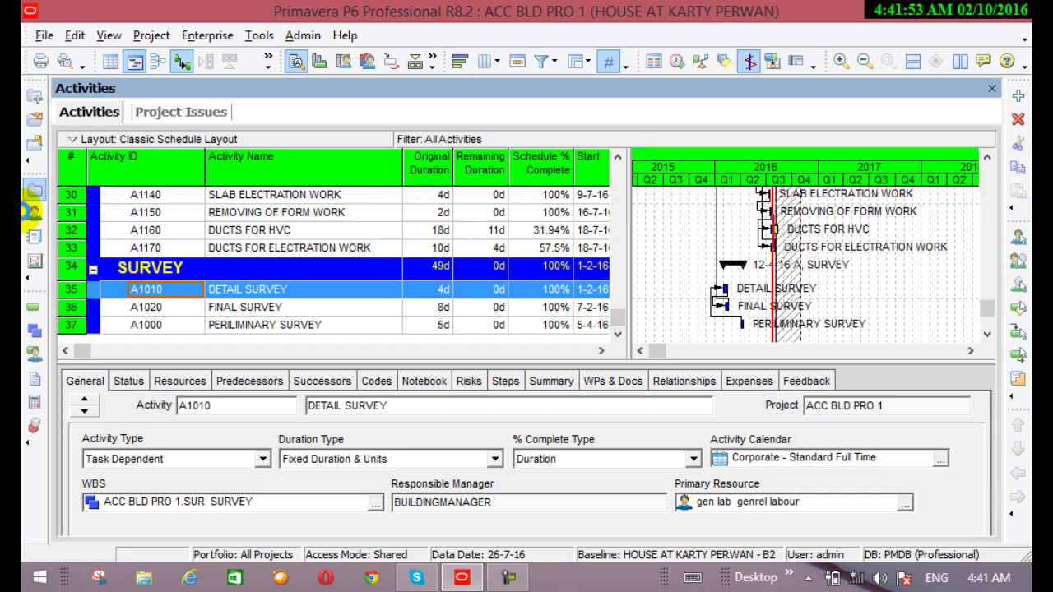
left_click(31, 211)
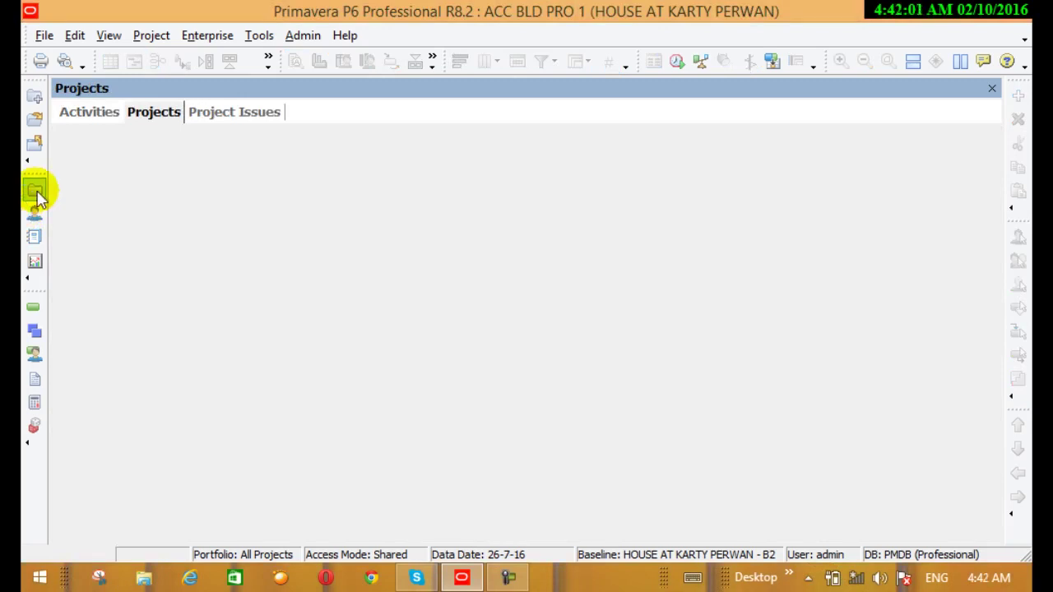
left_click(36, 191)
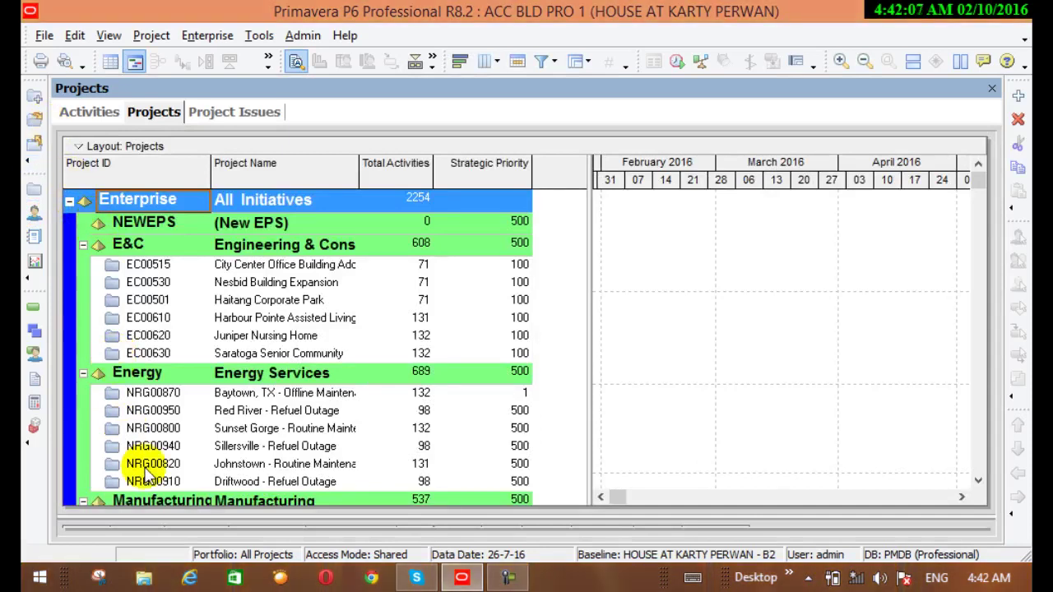
scroll(157, 491, "down", 1)
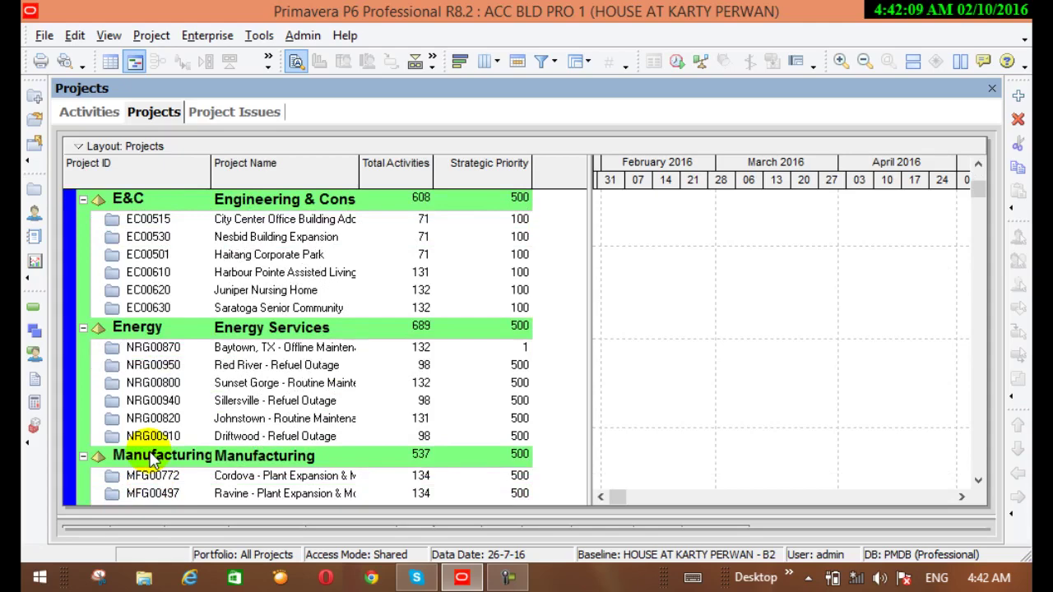
scroll(151, 462, "down", 4)
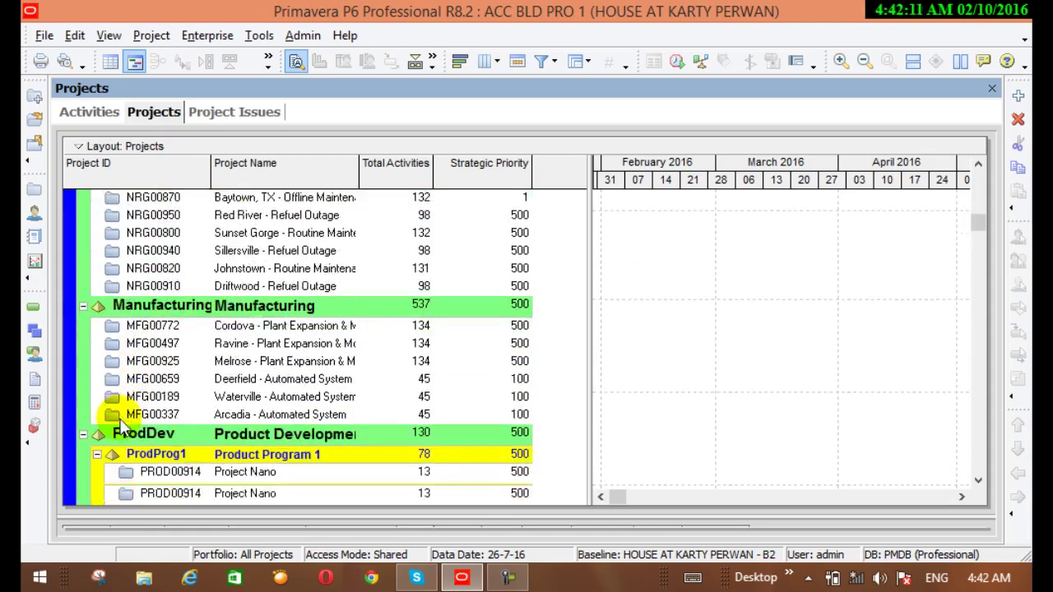
scroll(115, 403, "down", 2)
scroll(109, 375, "up", 6)
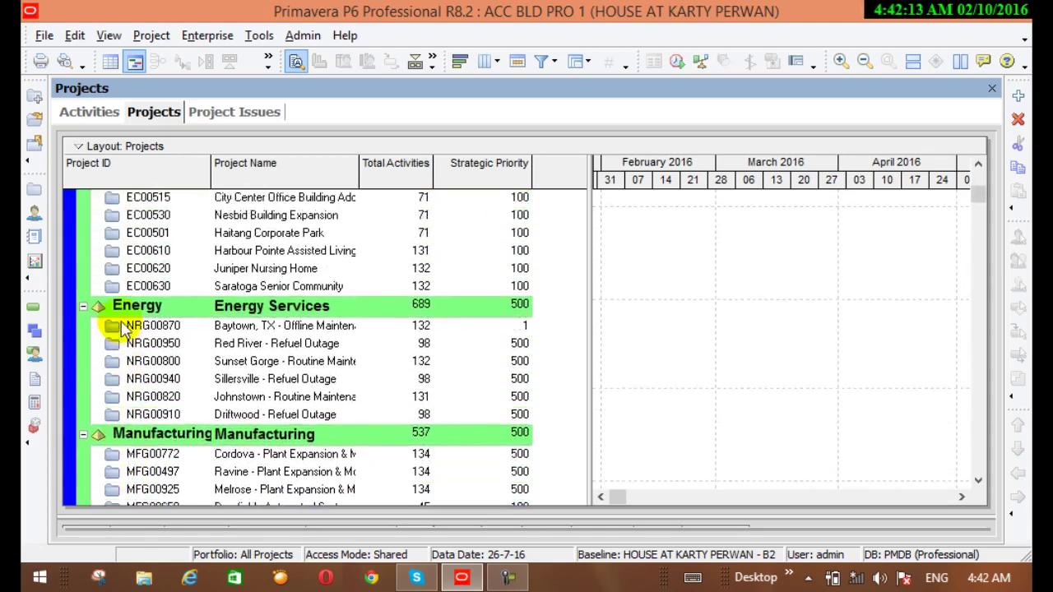
scroll(122, 327, "up", 2)
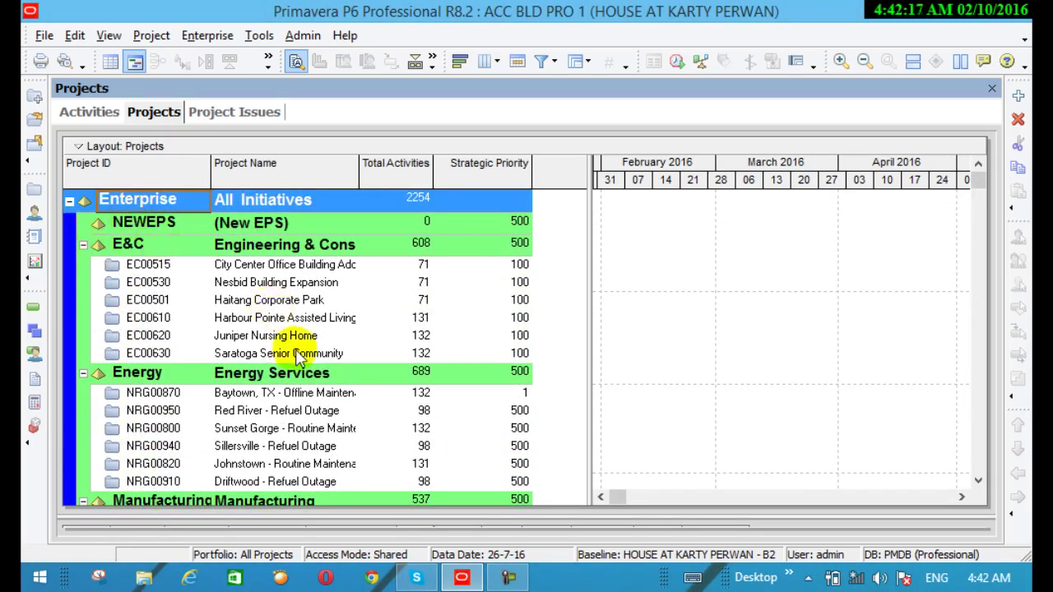
Step: Reopen the user preferences and set the leveling priority threshold for closed projects to 2
left_click(80, 38)
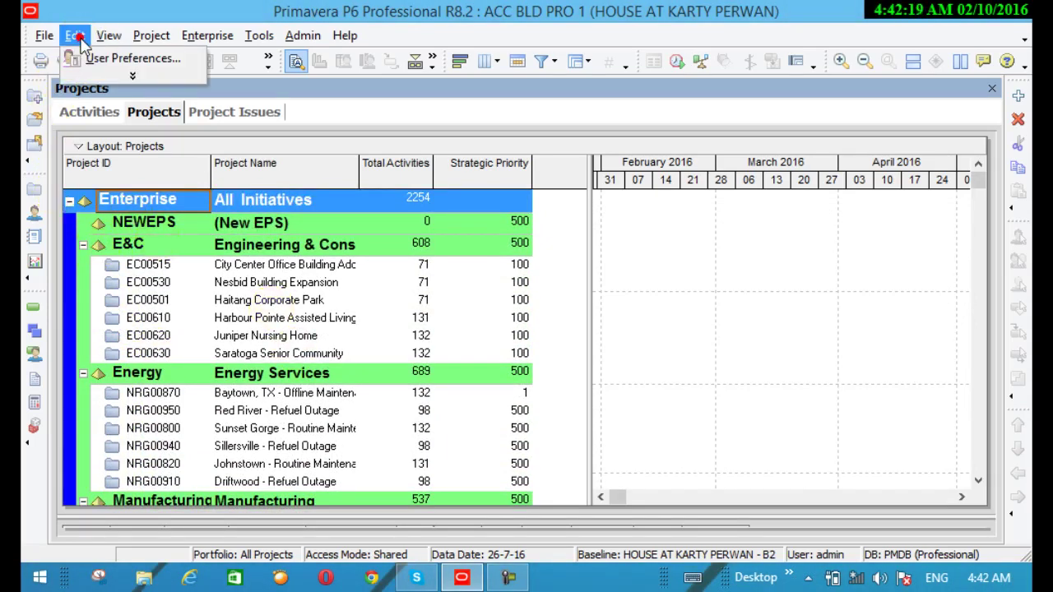
left_click(103, 59)
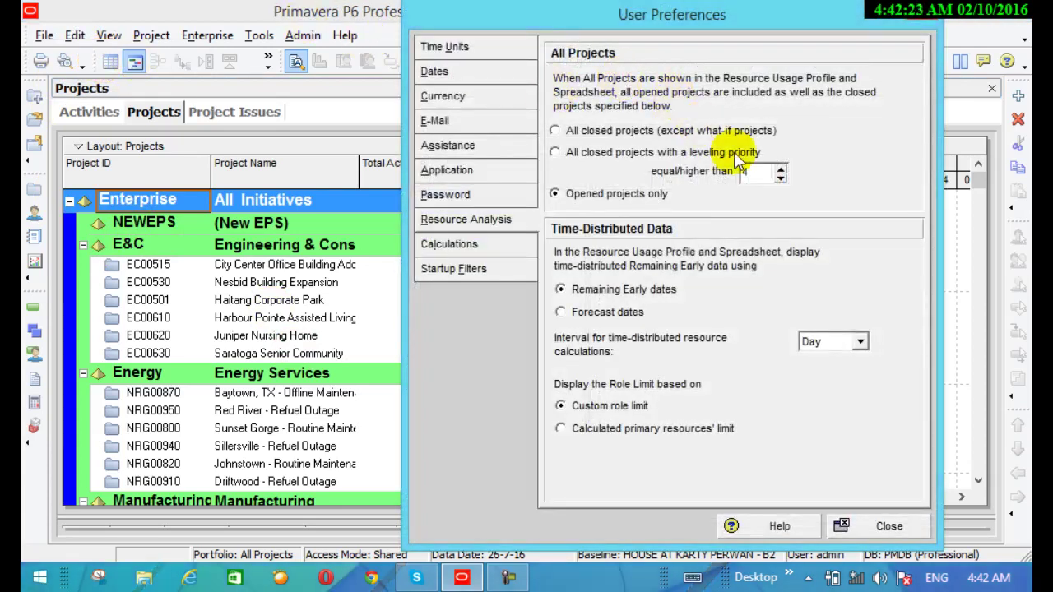
left_click(750, 175)
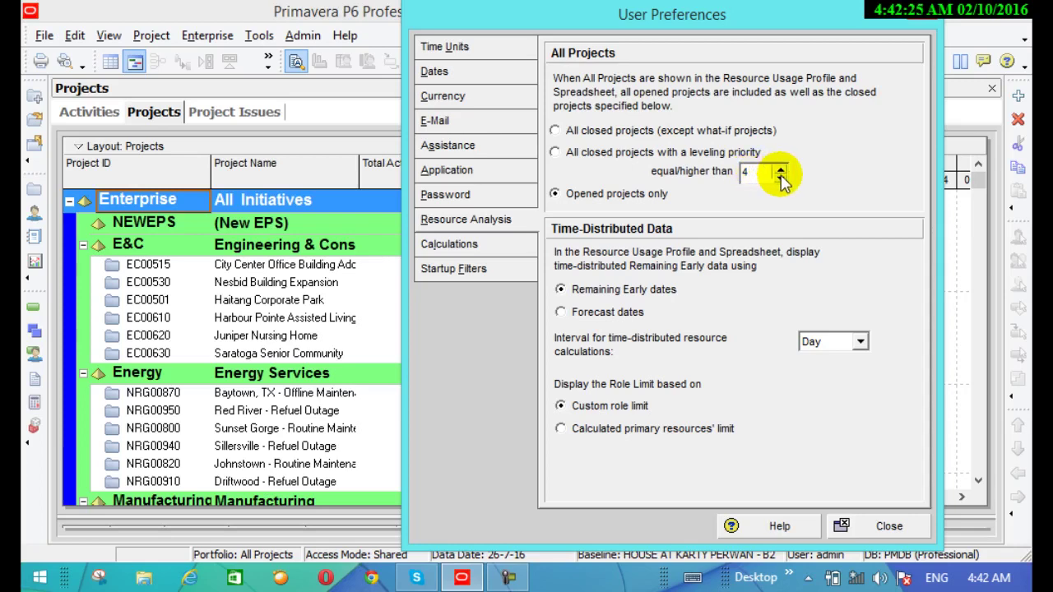
left_click(780, 176)
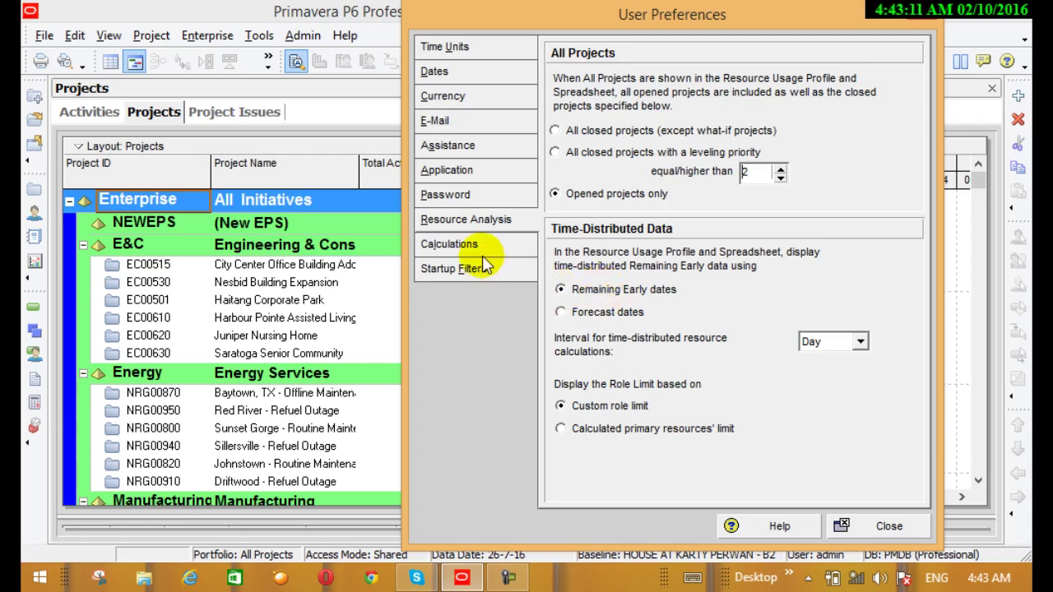
Step: Try Forecast dates for the time-distributed data, return to Remaining Early dates, and review the interval choices while keeping Day
left_click(566, 314)
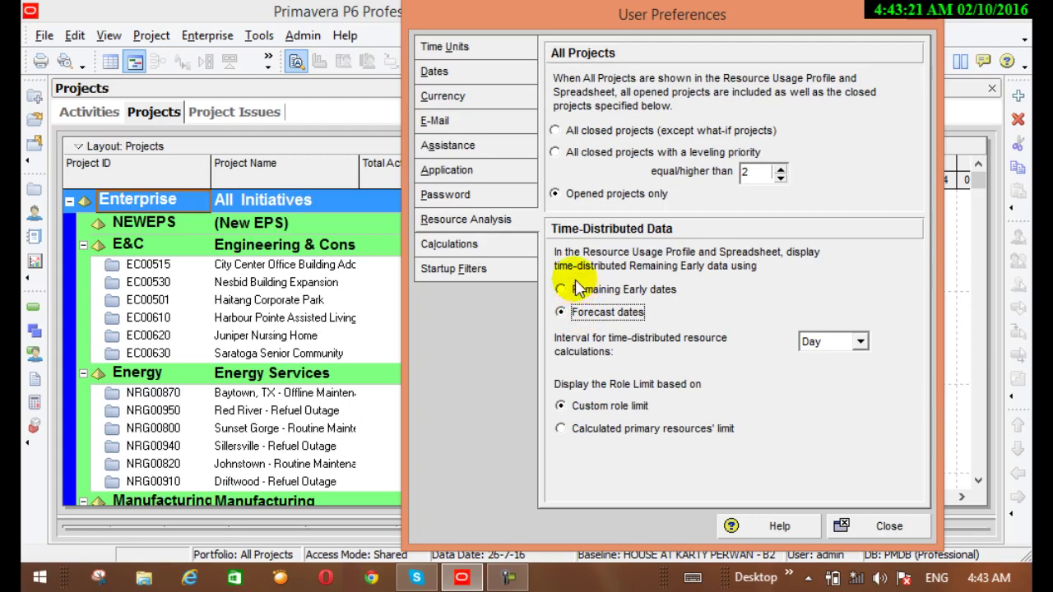
left_click(569, 293)
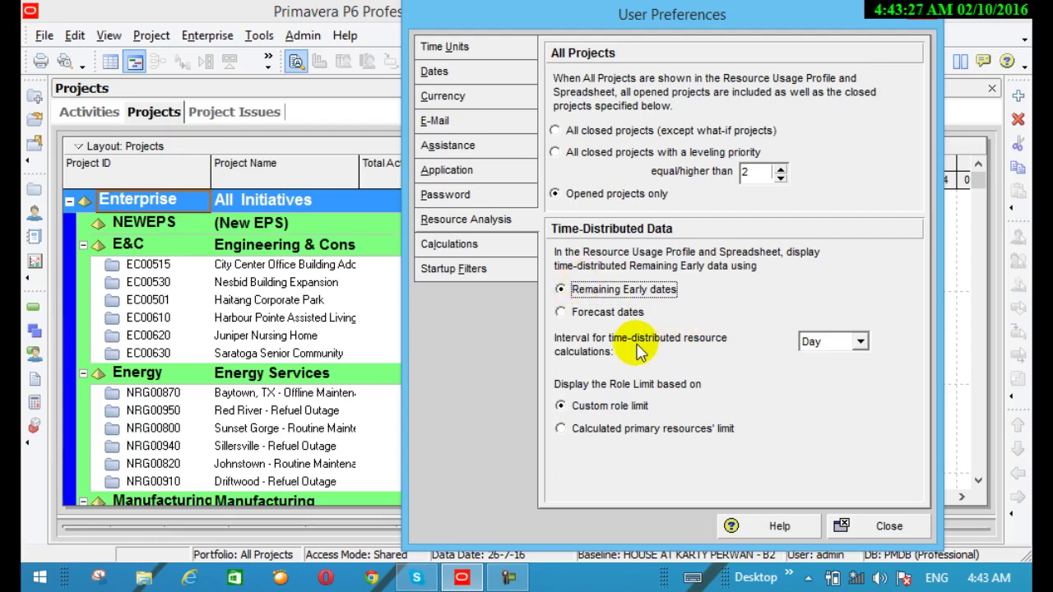
left_click(860, 341)
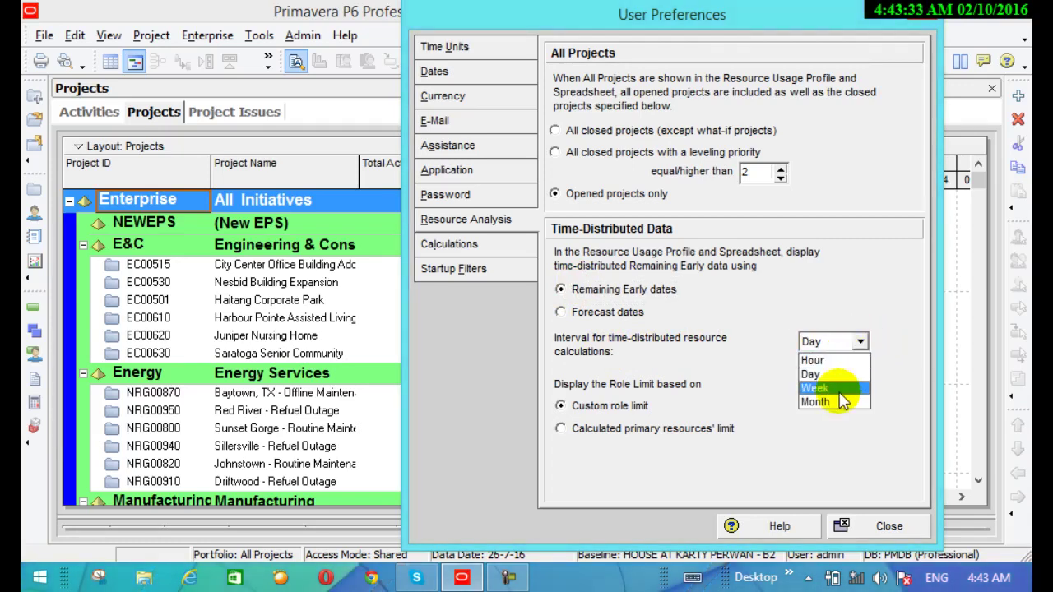
left_click(835, 322)
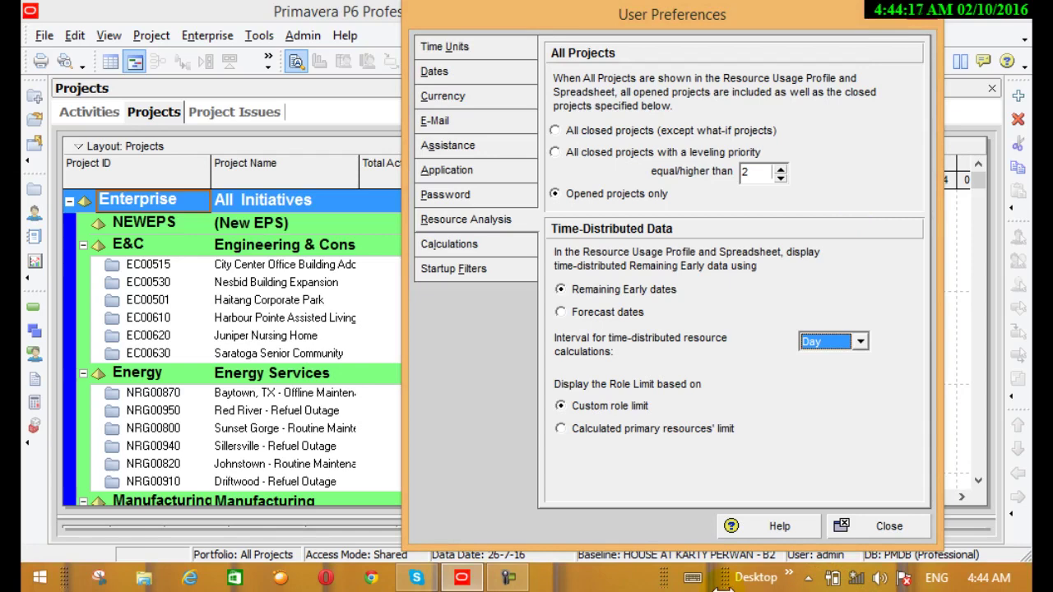
Step: Try displaying the role limit based on the calculated primary resources' limit, and return it to Custom role limit
left_click(562, 406)
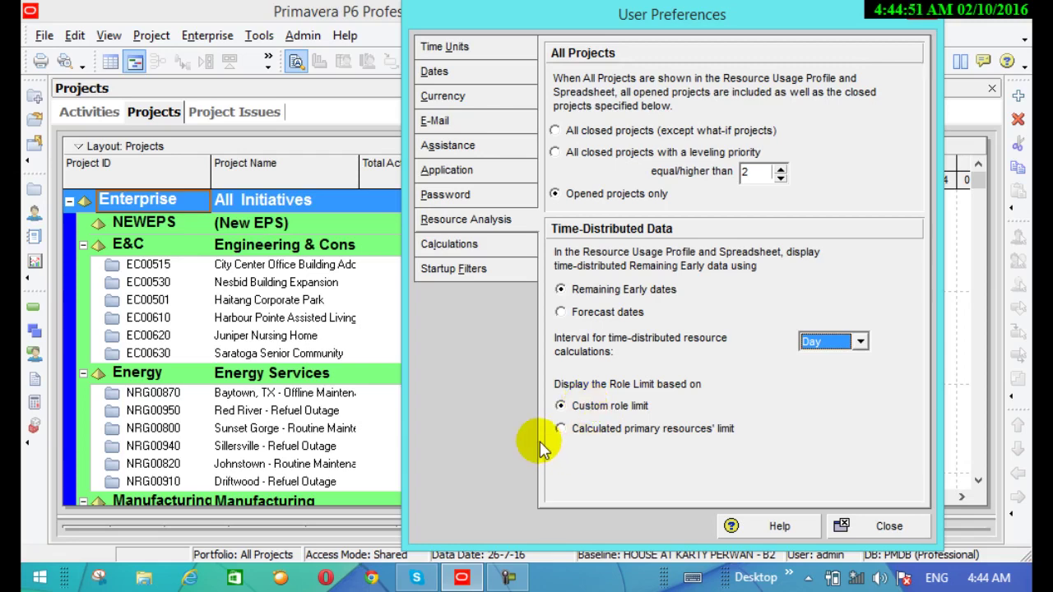
left_click(561, 430)
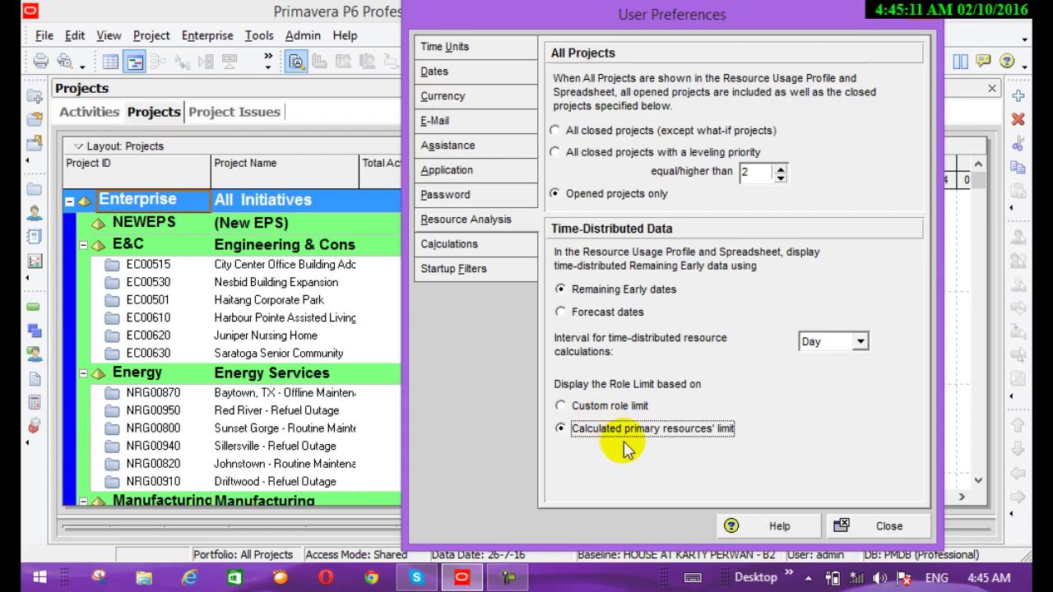
left_click(560, 406)
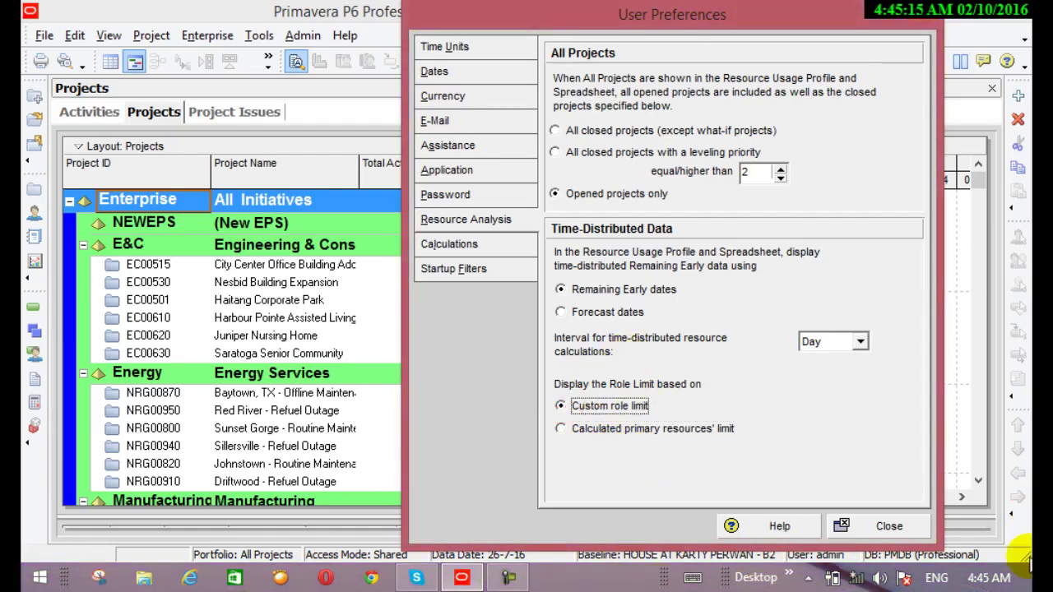
Step: Open the Calculations preferences, try recalculating existing assignments by activity Duration Type, and return to preserving Units, Duration, and Units/Time
left_click(502, 244)
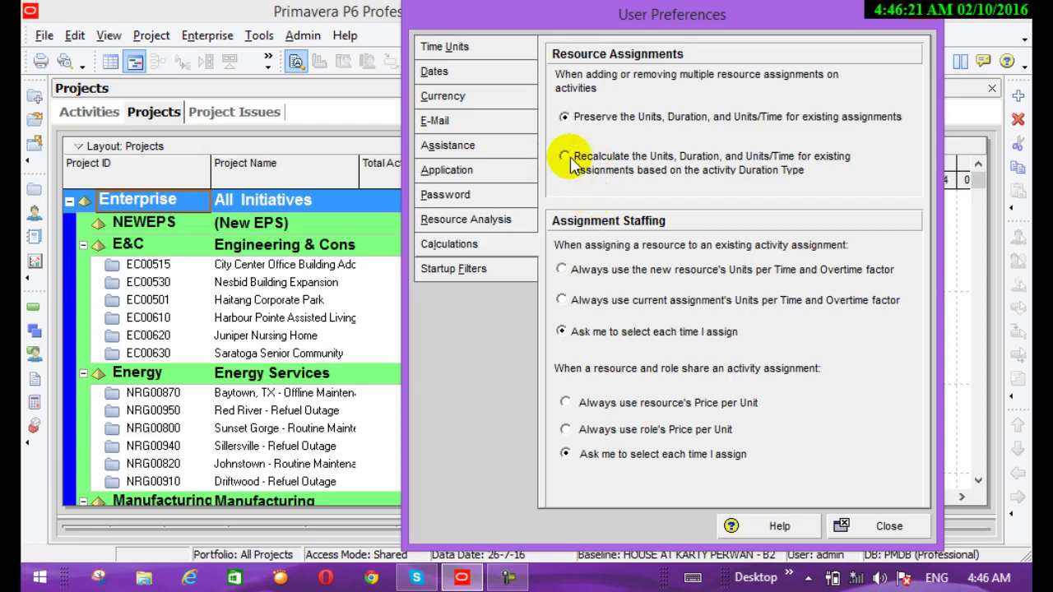
left_click(566, 158)
left_click(564, 117)
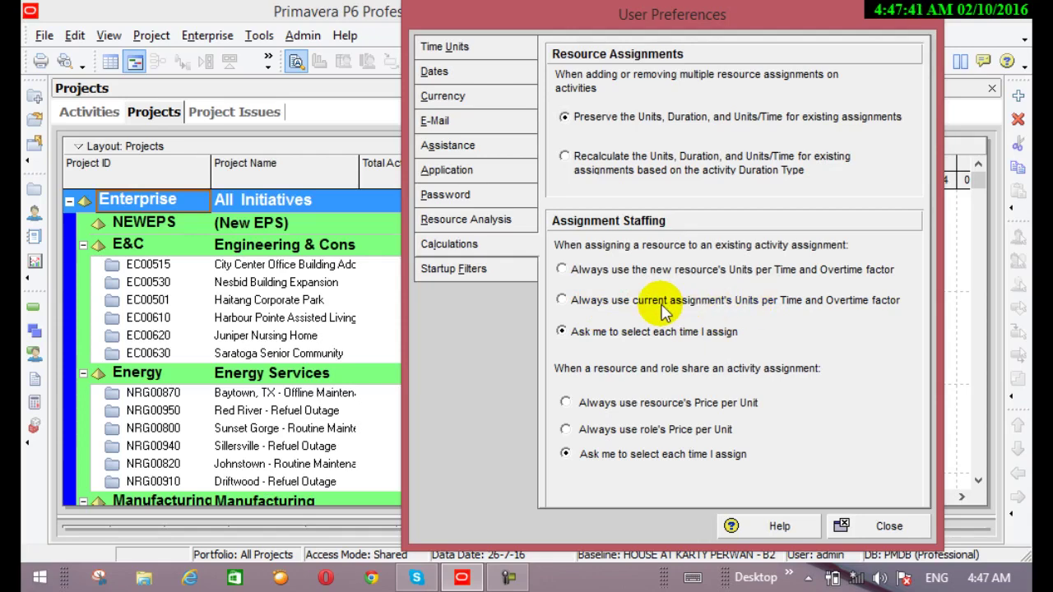
Step: Try the current assignment's and new resource's Units per Time options for existing assignments, and return to Ask me to select each time I assign
left_click(561, 299)
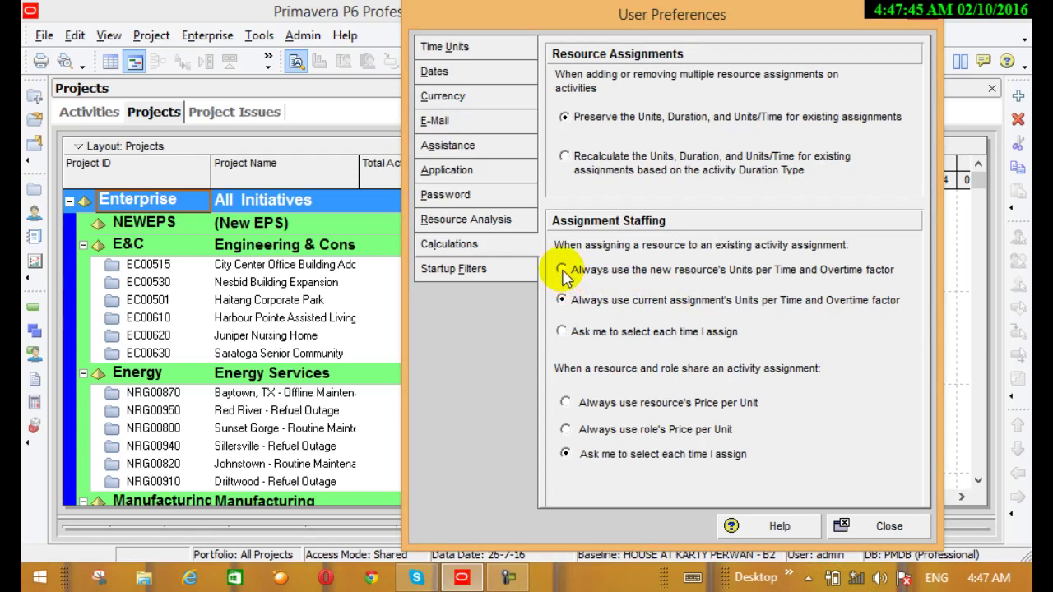
left_click(562, 270)
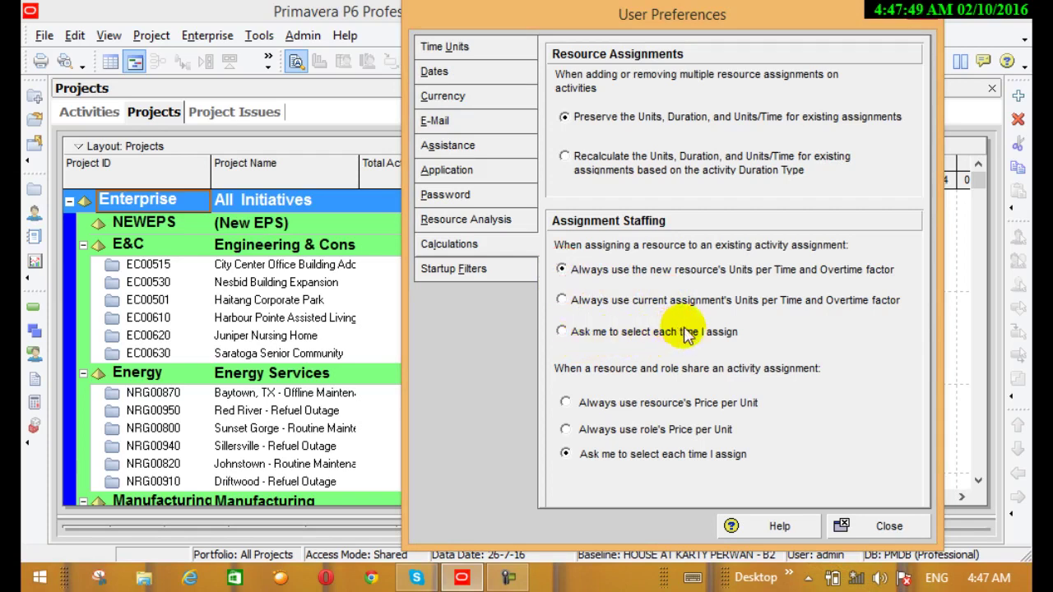
left_click(566, 333)
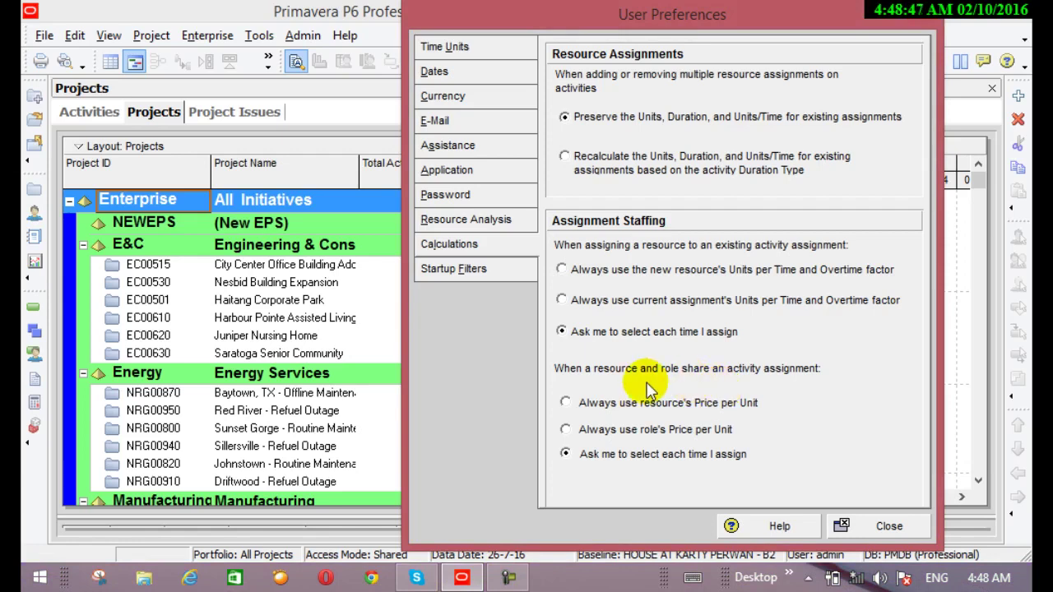
Step: Set activity assignments shared by a resource and role to always use the resource's Price per Unit
left_click(567, 402)
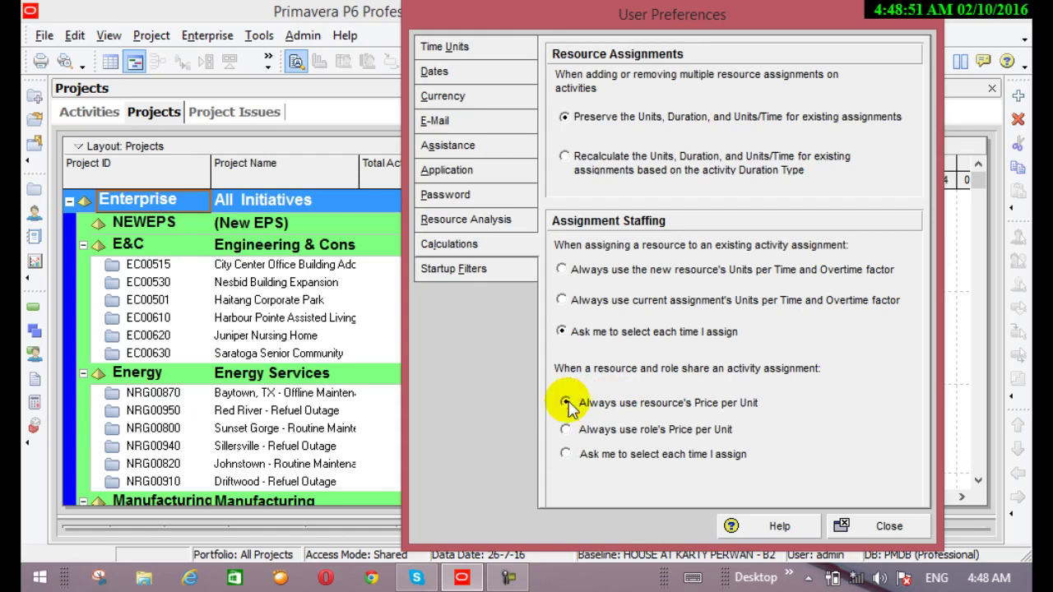
Step: Try the role's Price per Unit for assignments shared by a resource and role, and choose Ask me to select each time I assign
left_click(569, 432)
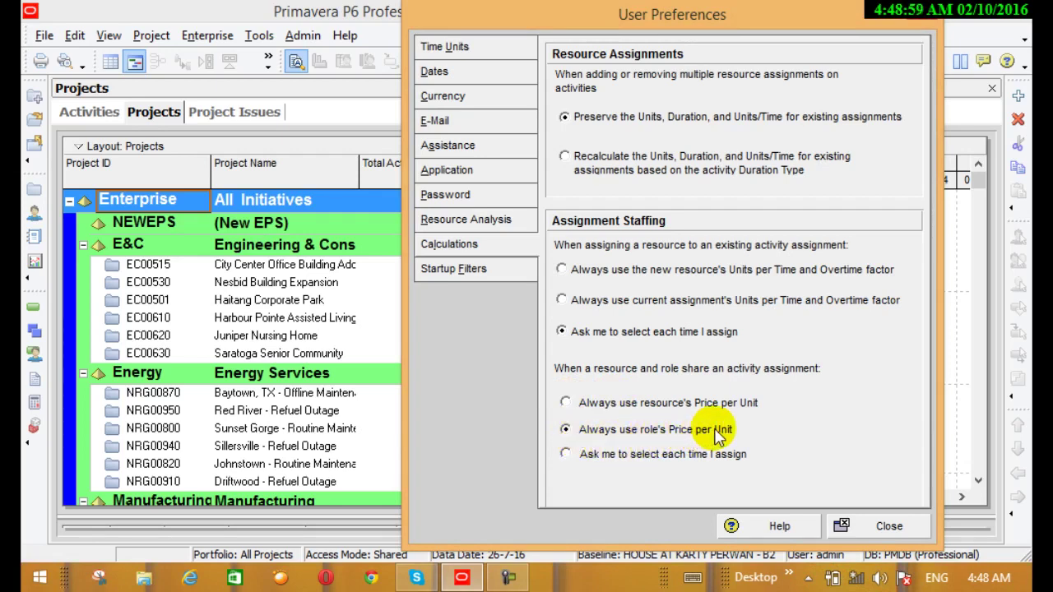
left_click(564, 454)
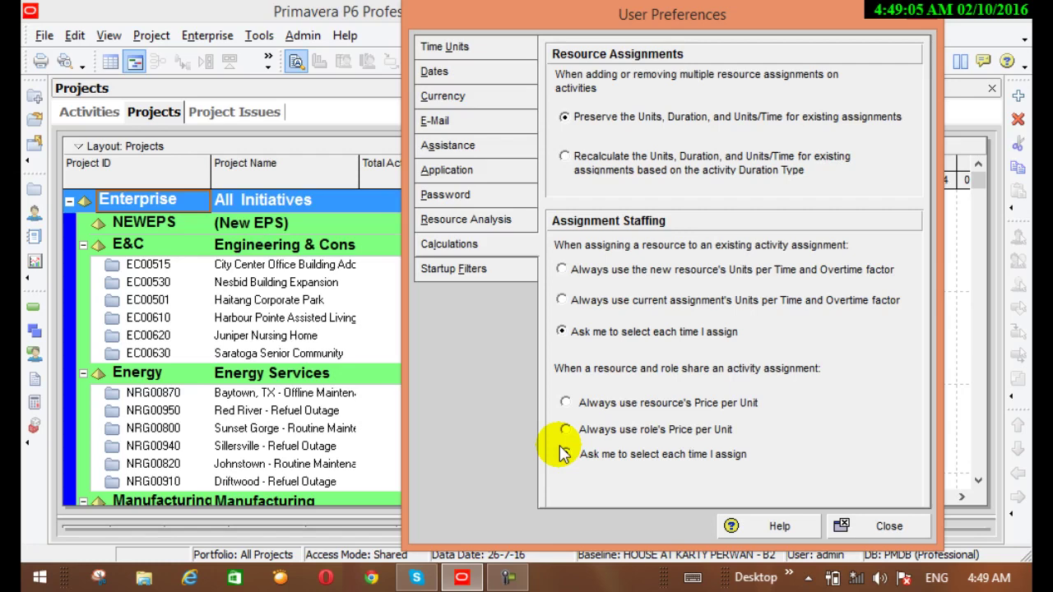
Step: Open the Startup Filters preferences, try viewing all data for Roles and Activity Codes, and return both to current project data only
left_click(496, 269)
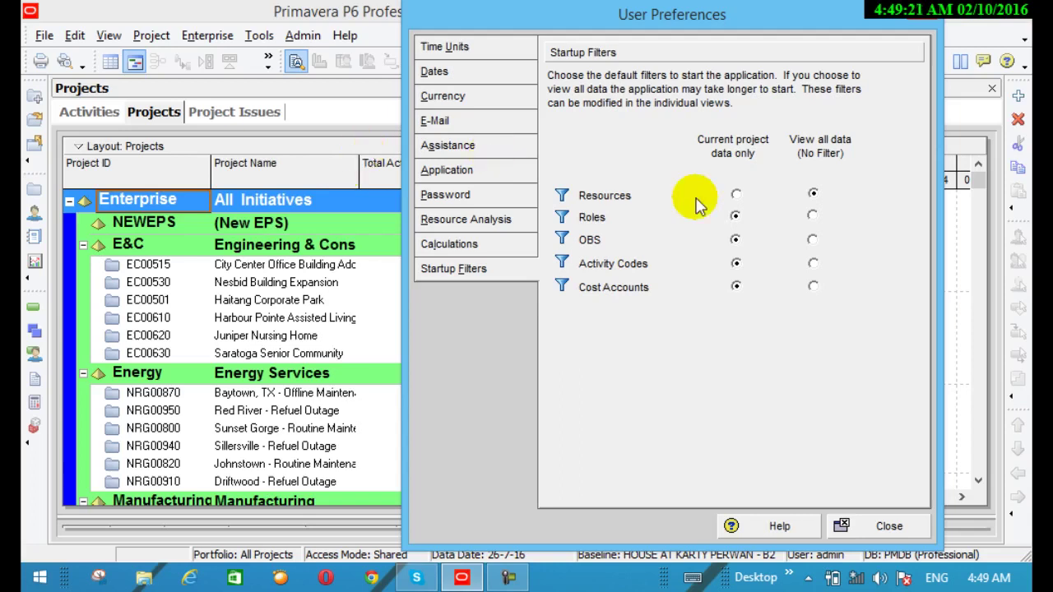
left_click(813, 216)
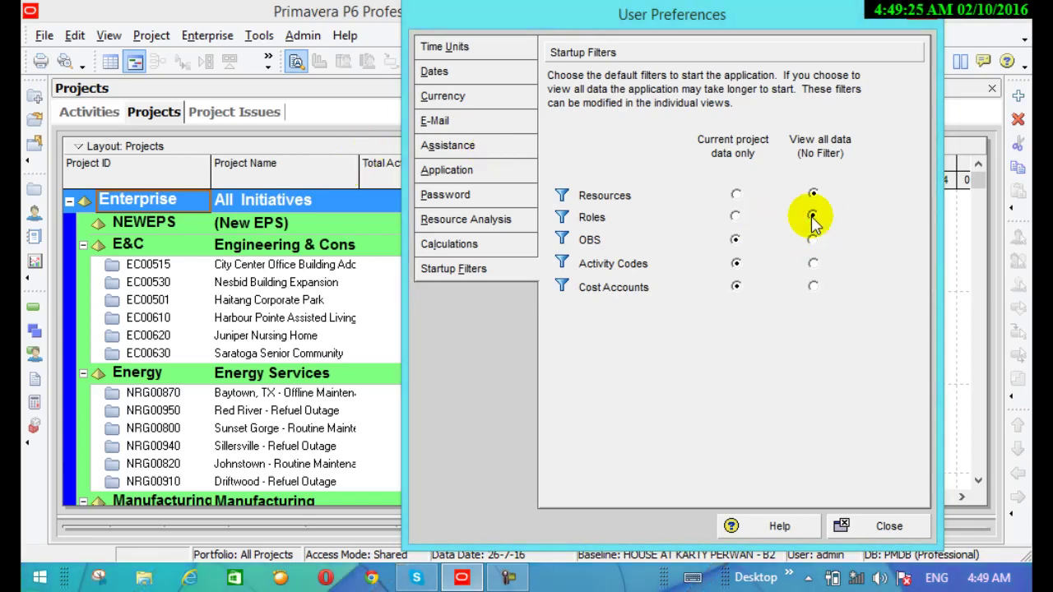
left_click(735, 216)
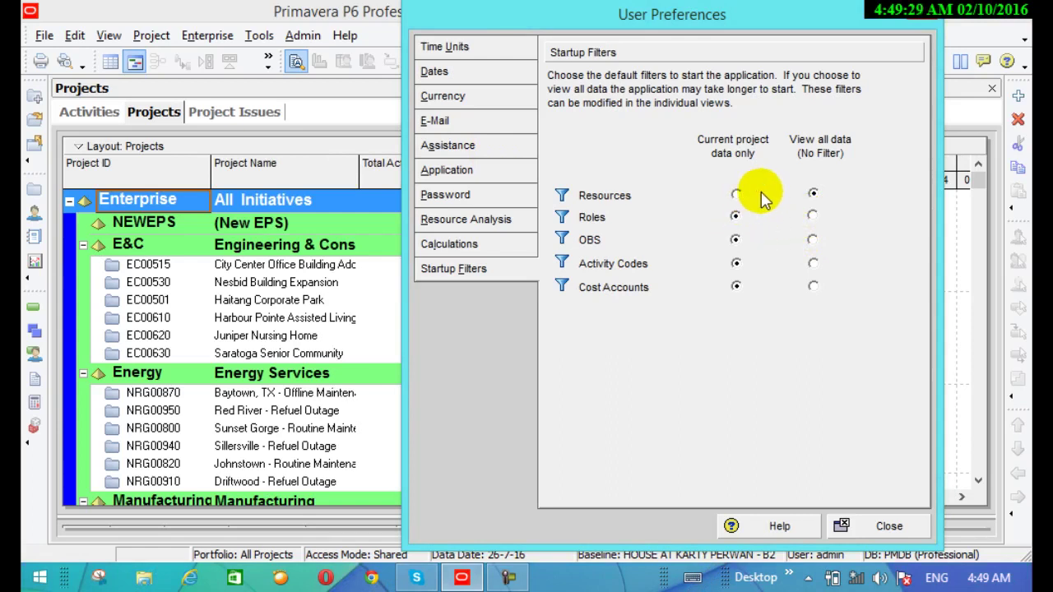
left_click(812, 263)
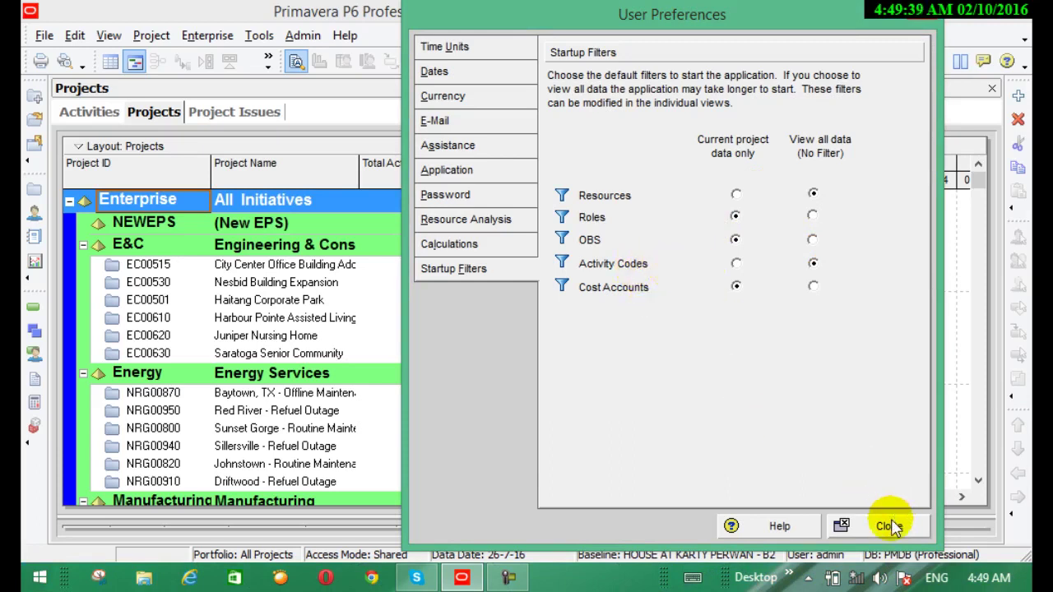
left_click(736, 264)
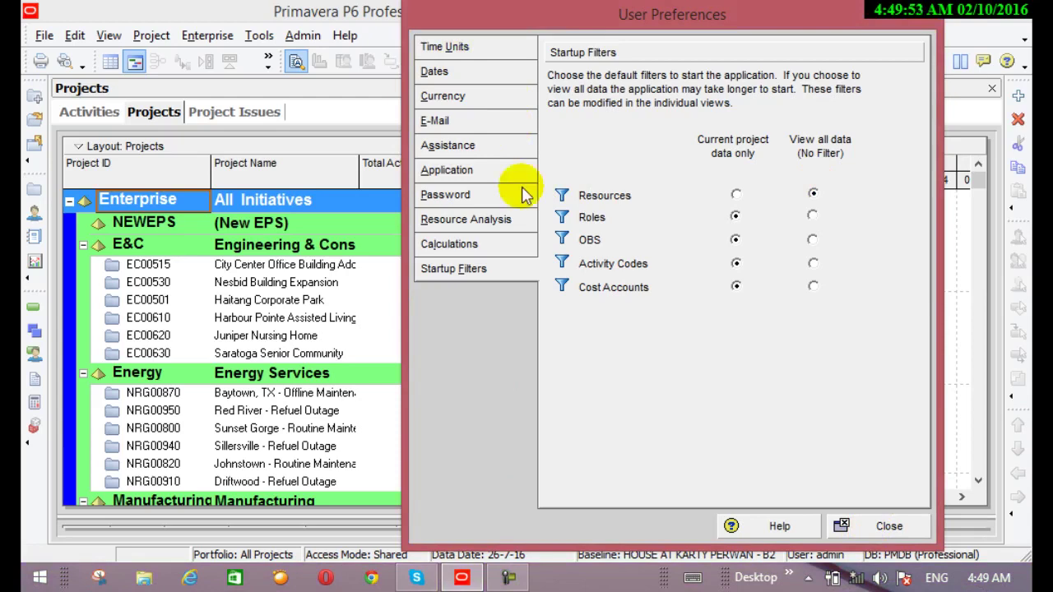
Step: View the Time Units preferences, close the user preferences, and show the project's activities
left_click(478, 49)
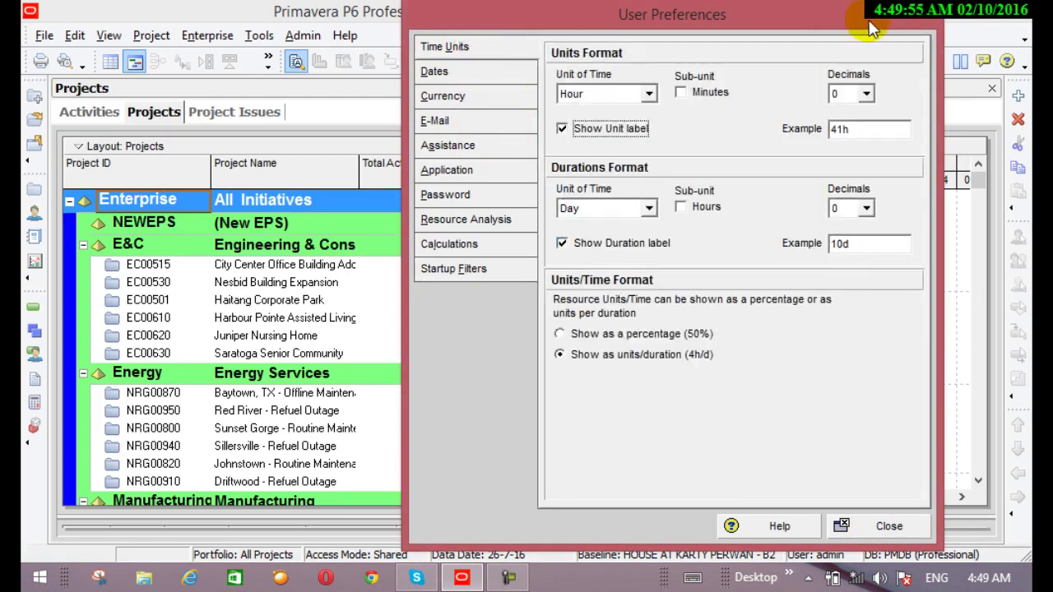
left_click(924, 16)
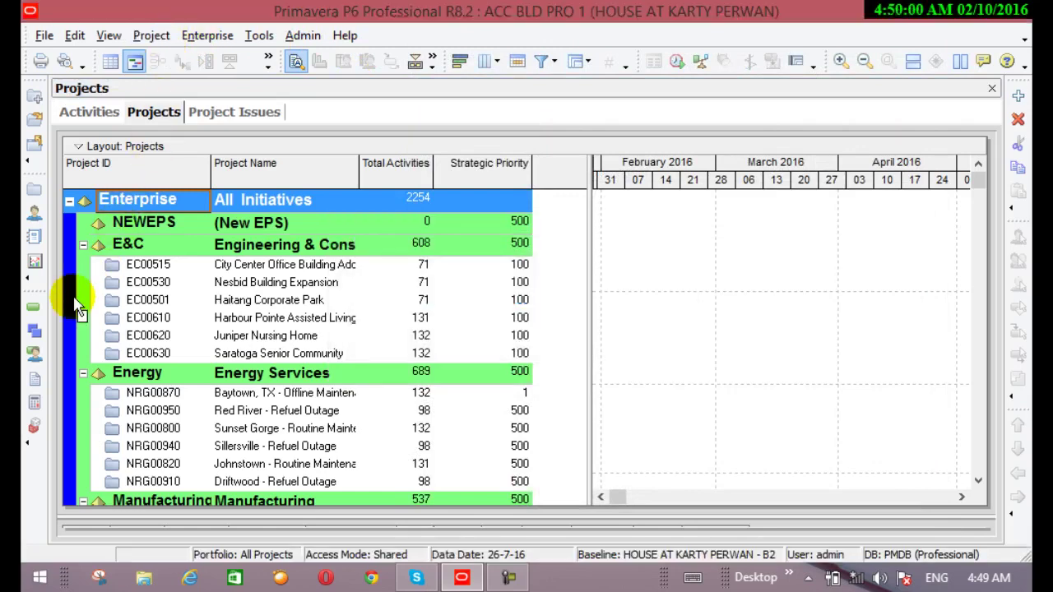
left_click(34, 307)
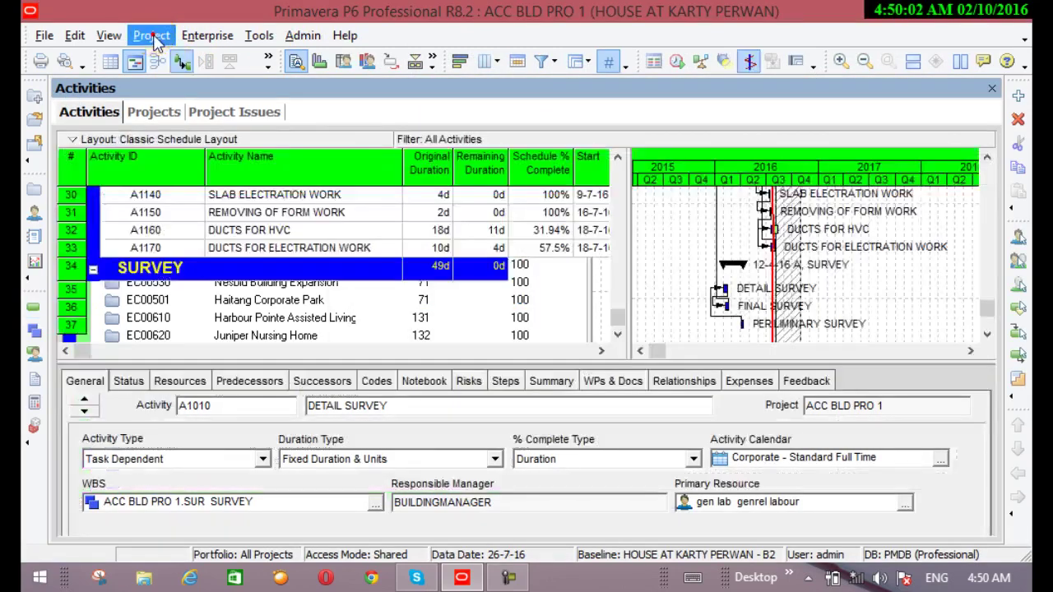
Step: Open the project thresholds, view the general details of the Duration % of Planned threshold, and return to the activities
left_click(153, 38)
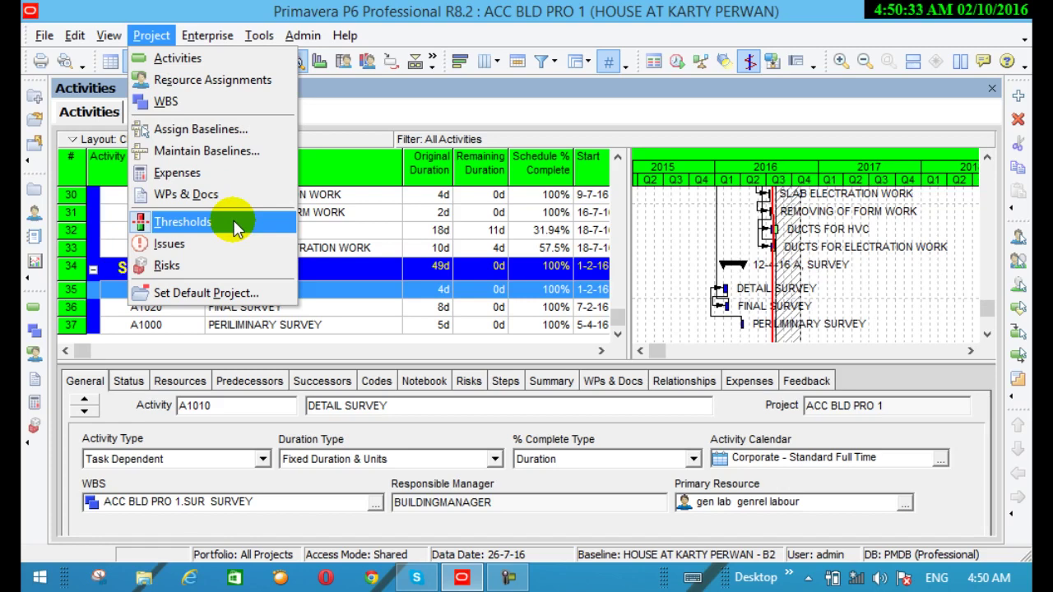
left_click(202, 216)
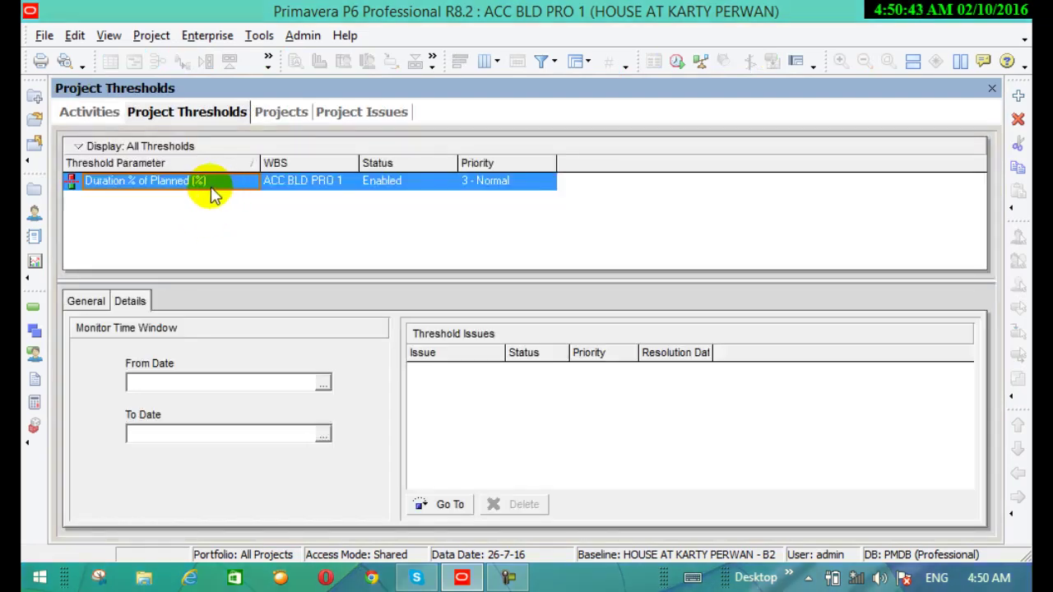
left_click(87, 302)
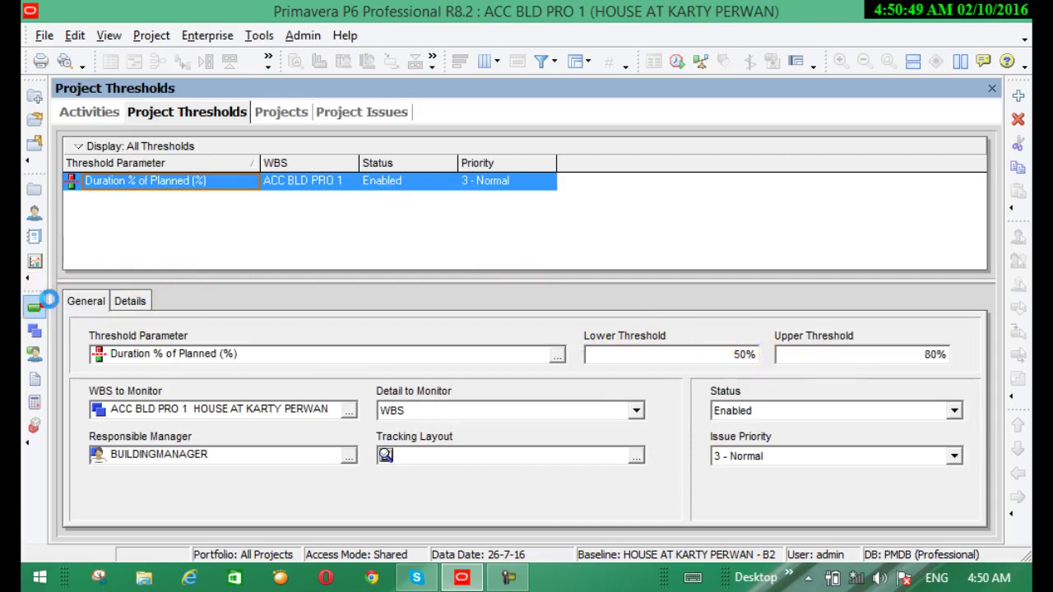
left_click(40, 305)
Step: Open the enterprise Project Codes and look through the Business Process code values
left_click(151, 36)
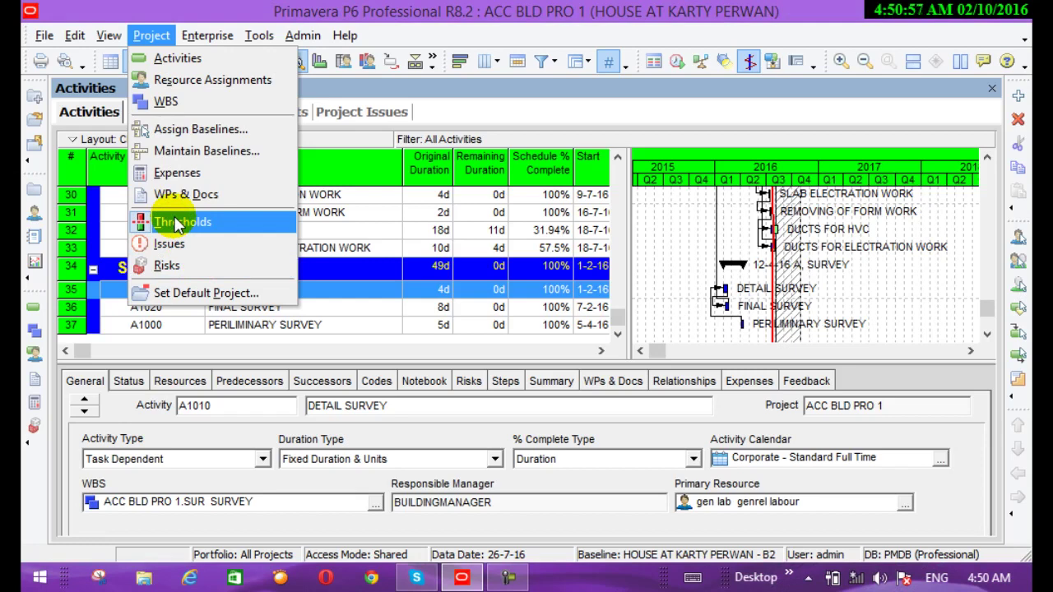
mouse_move(191, 36)
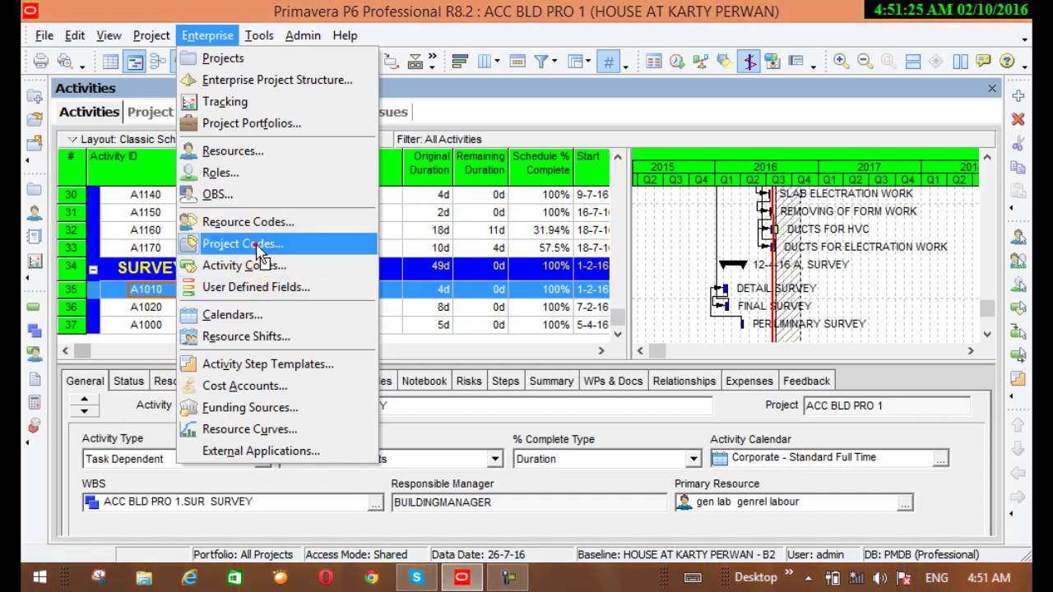
key("Escape")
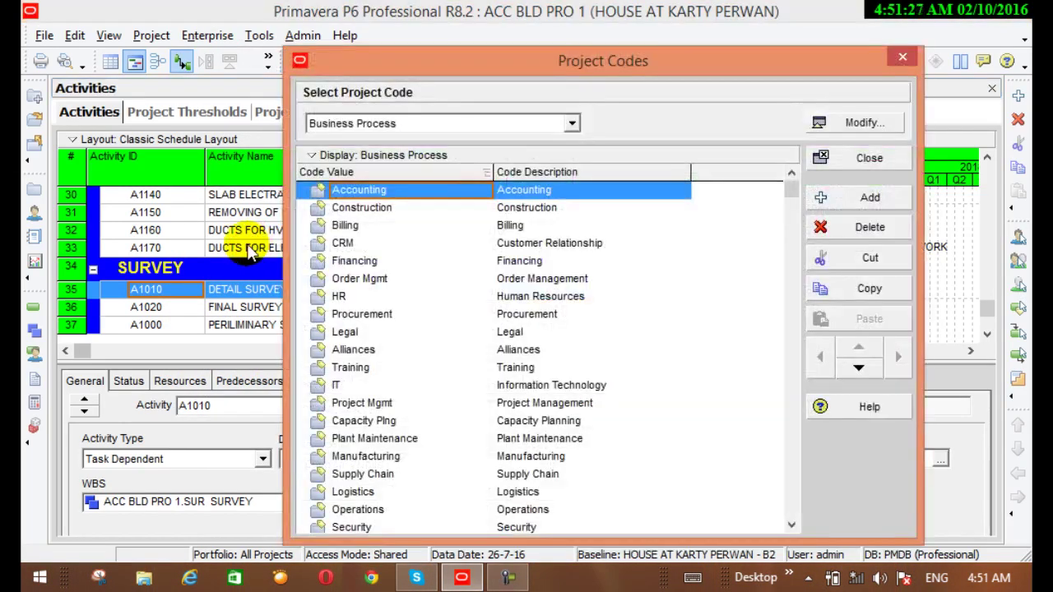
left_click_drag(475, 80, 409, 46)
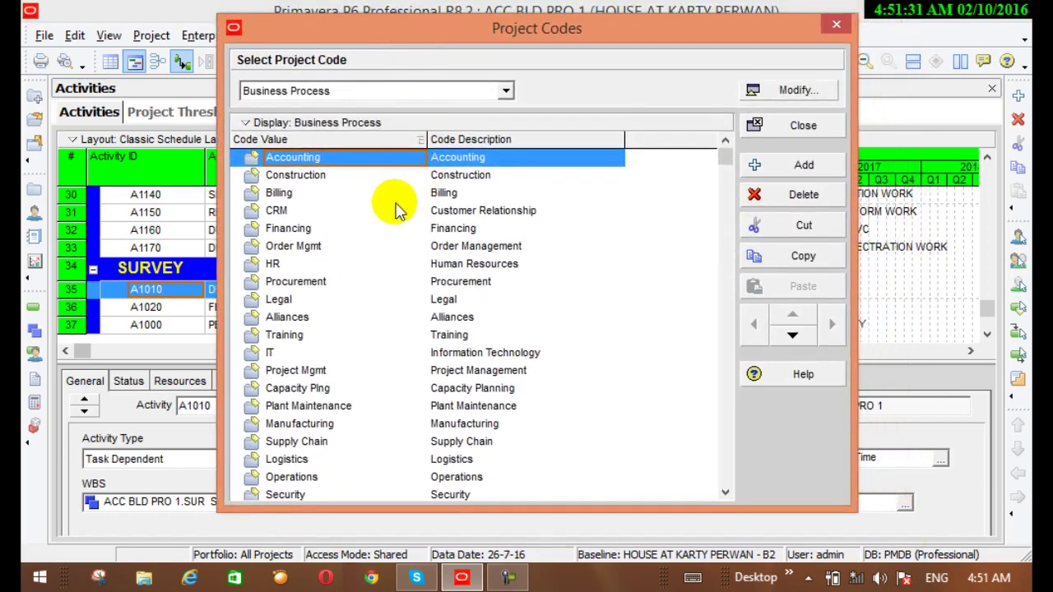
scroll(362, 222, "down", 1)
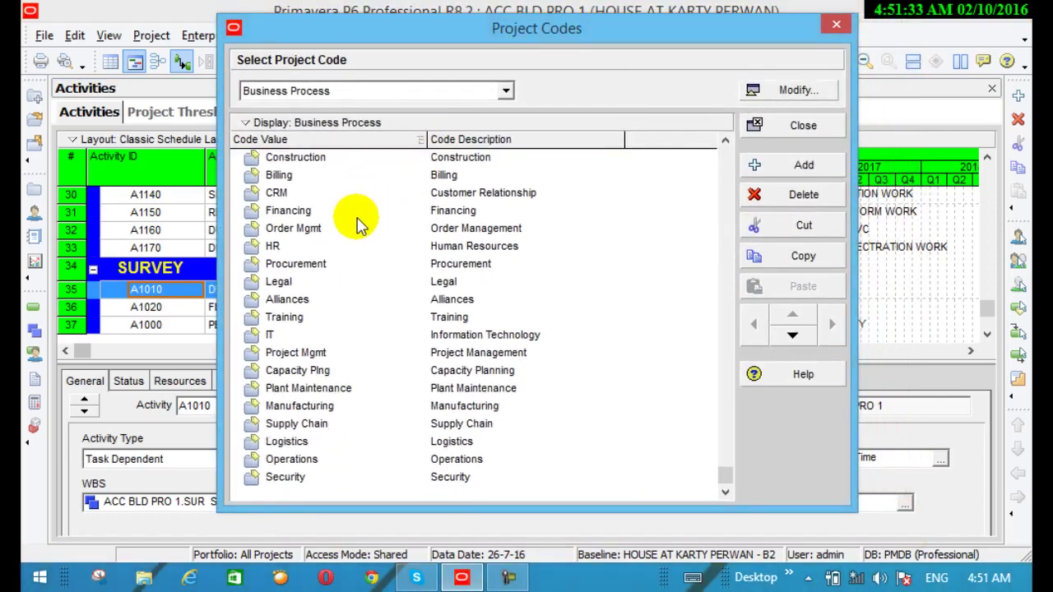
scroll(360, 220, "up", 1)
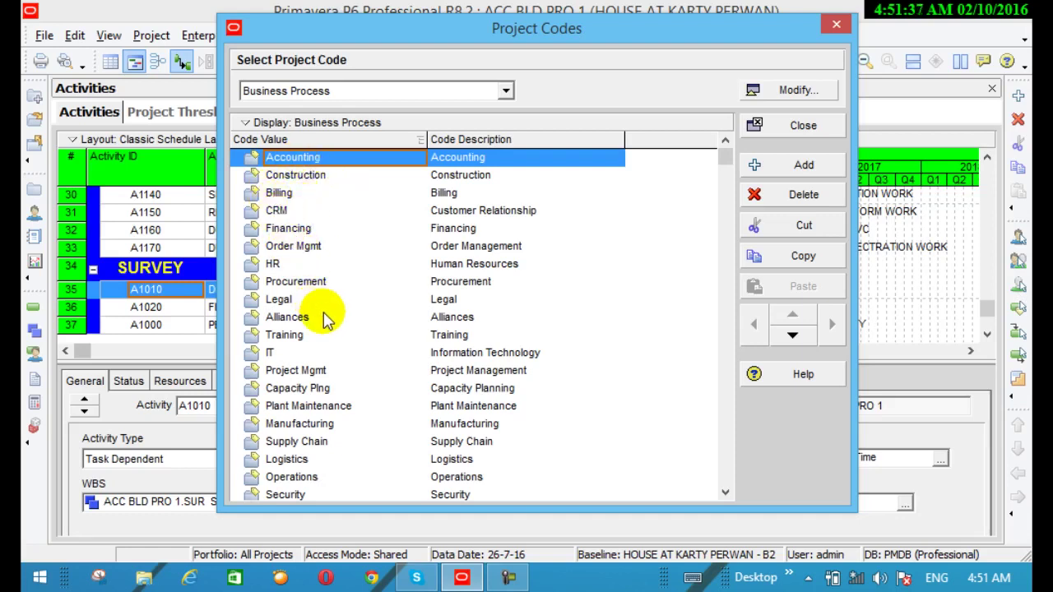
scroll(324, 325, "down", 1)
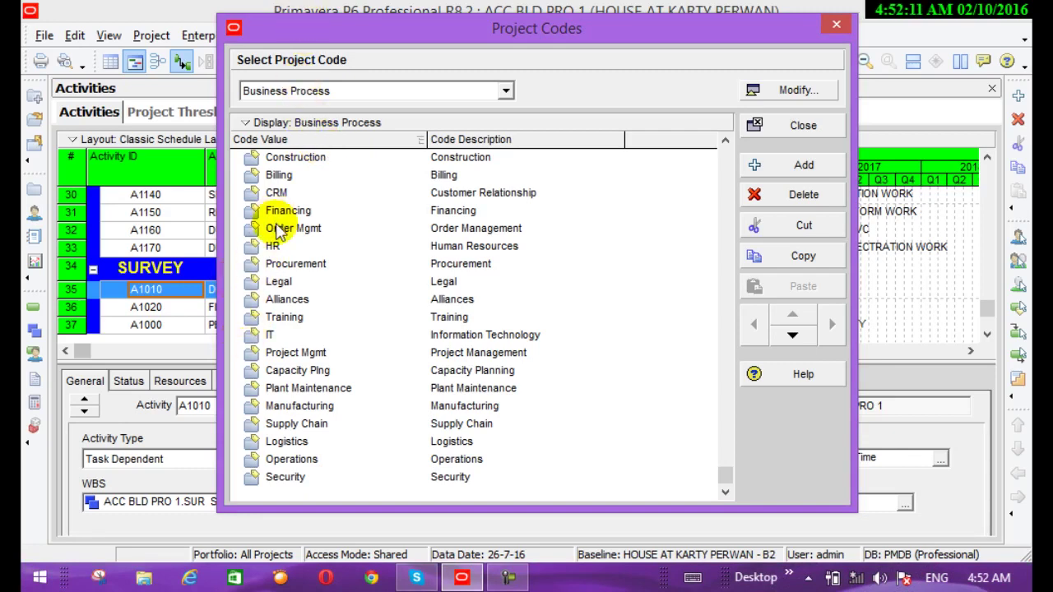
Step: Open the project code definitions and add a project code named kabul
left_click(769, 92)
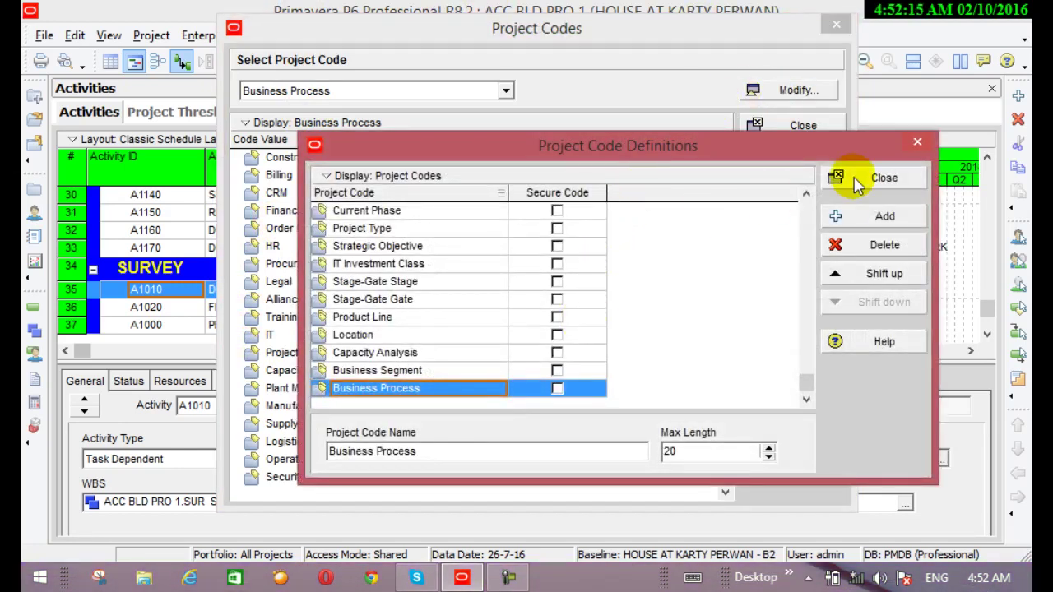
left_click(843, 216)
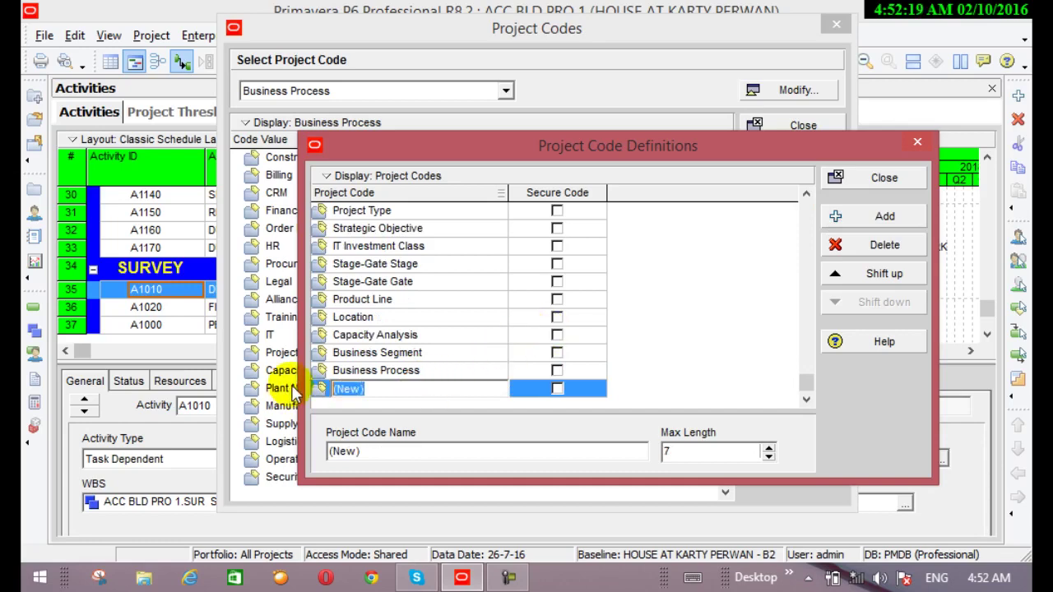
type("k")
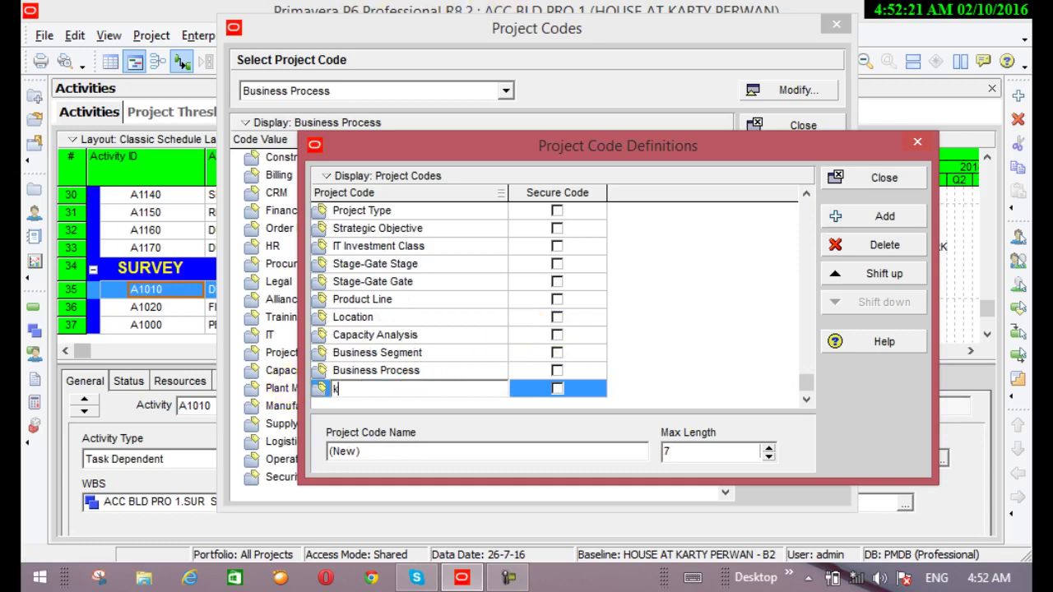
type("abul")
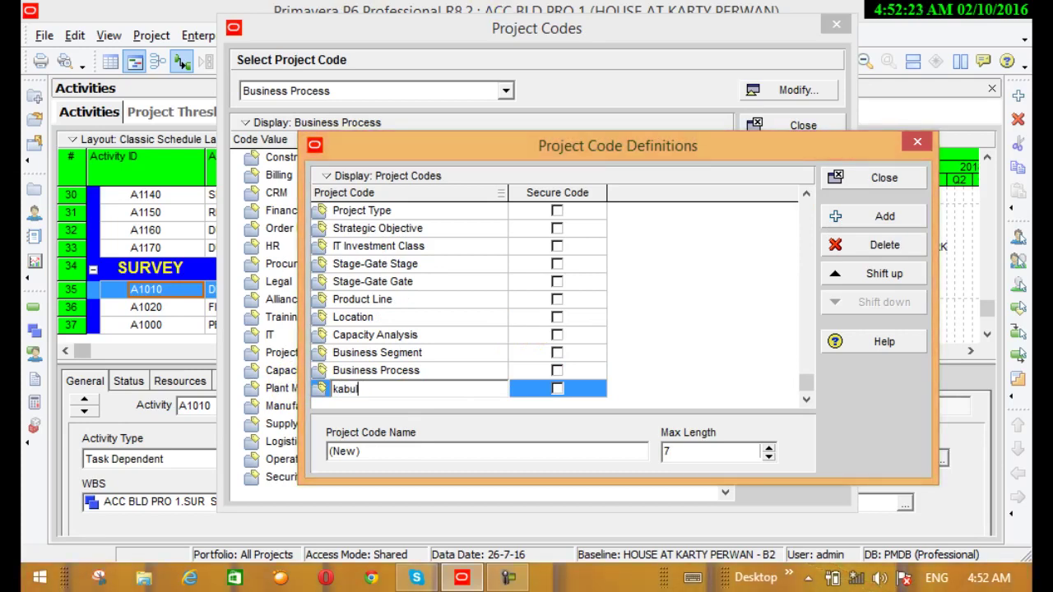
key("Return")
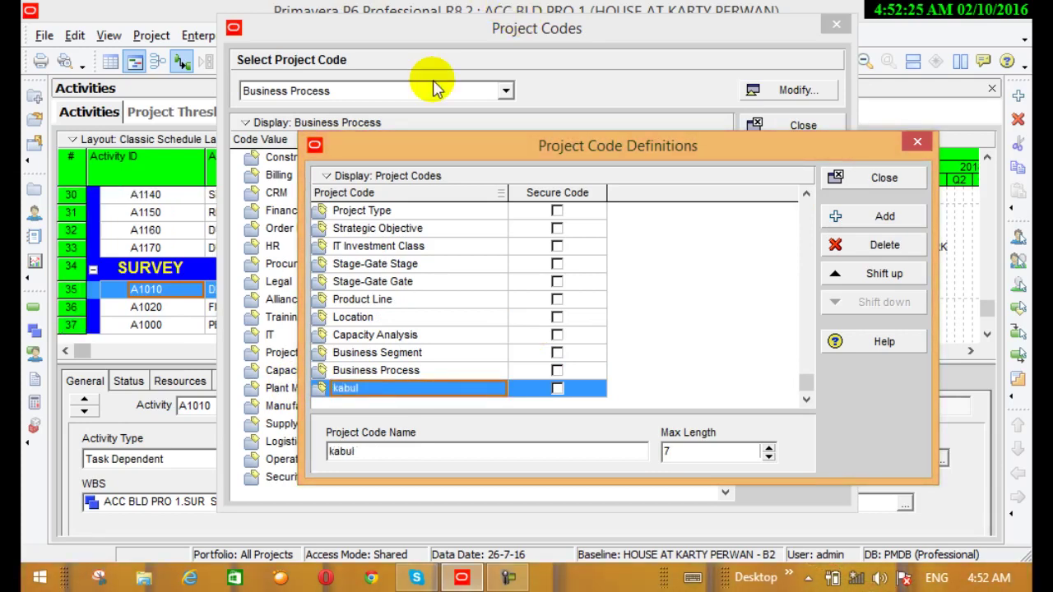
Step: Add another project code named g m, and close the project code definitions and the Project Codes dialog
left_click(886, 222)
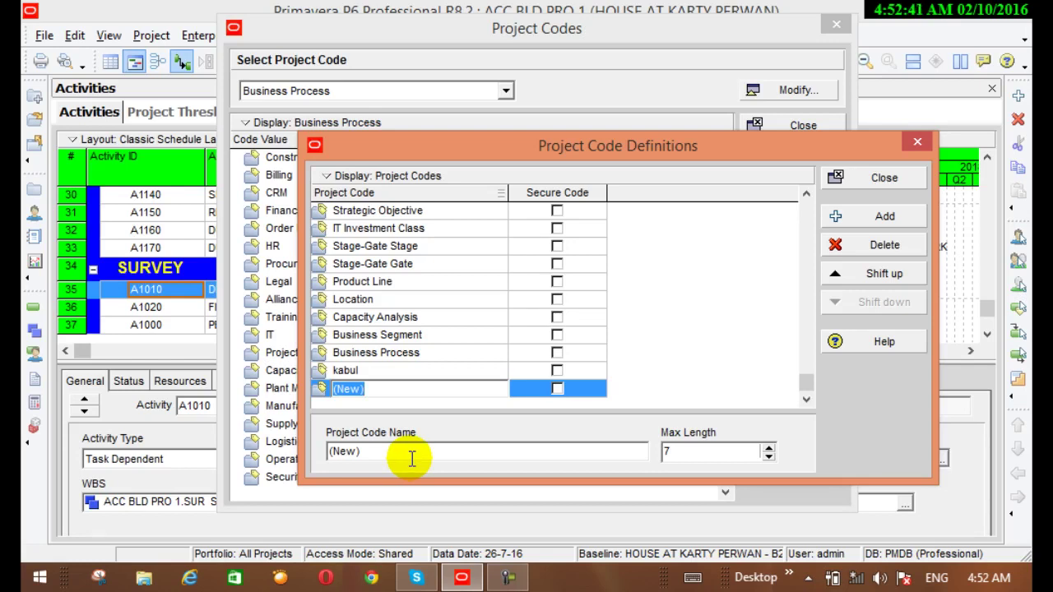
type("g")
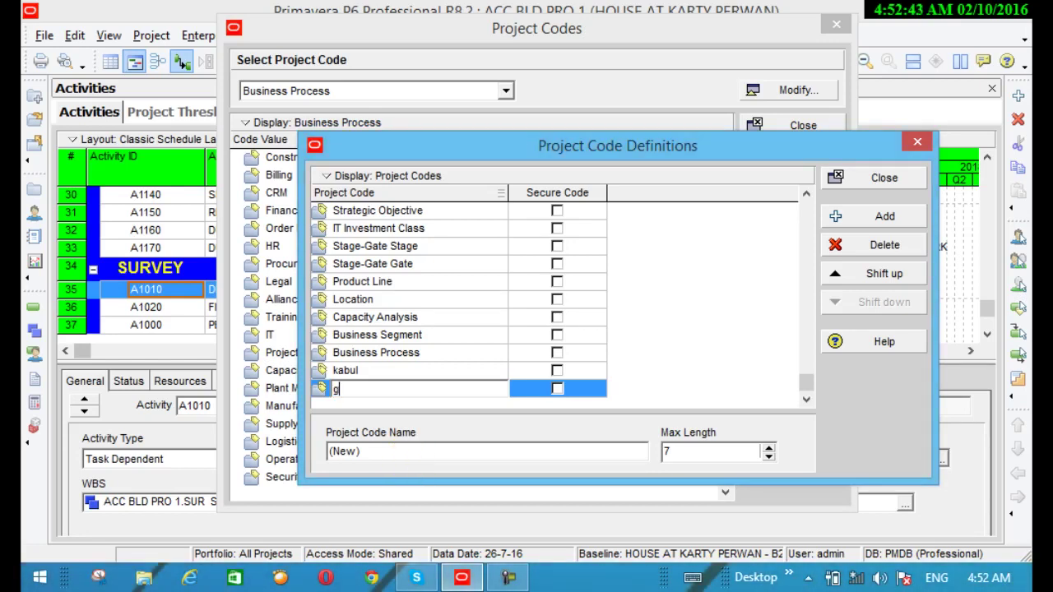
type(" m")
left_click(630, 301)
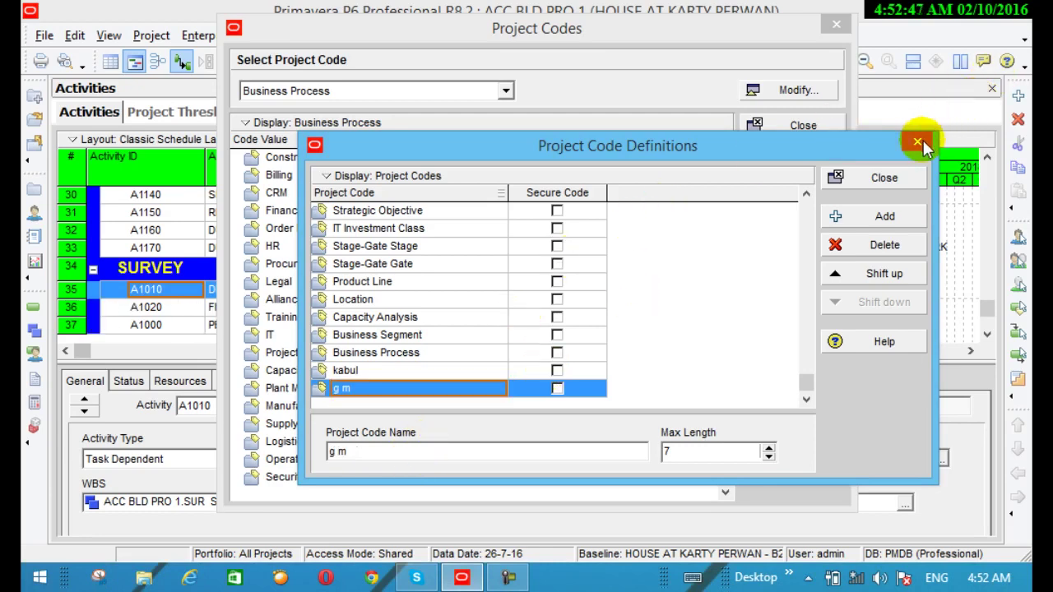
left_click(888, 180)
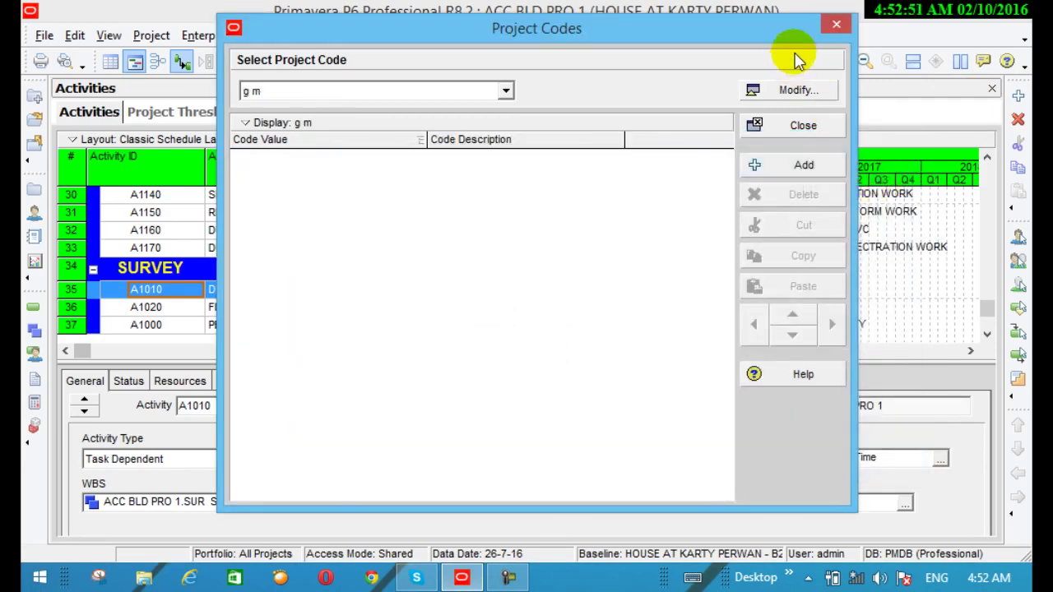
left_click(836, 24)
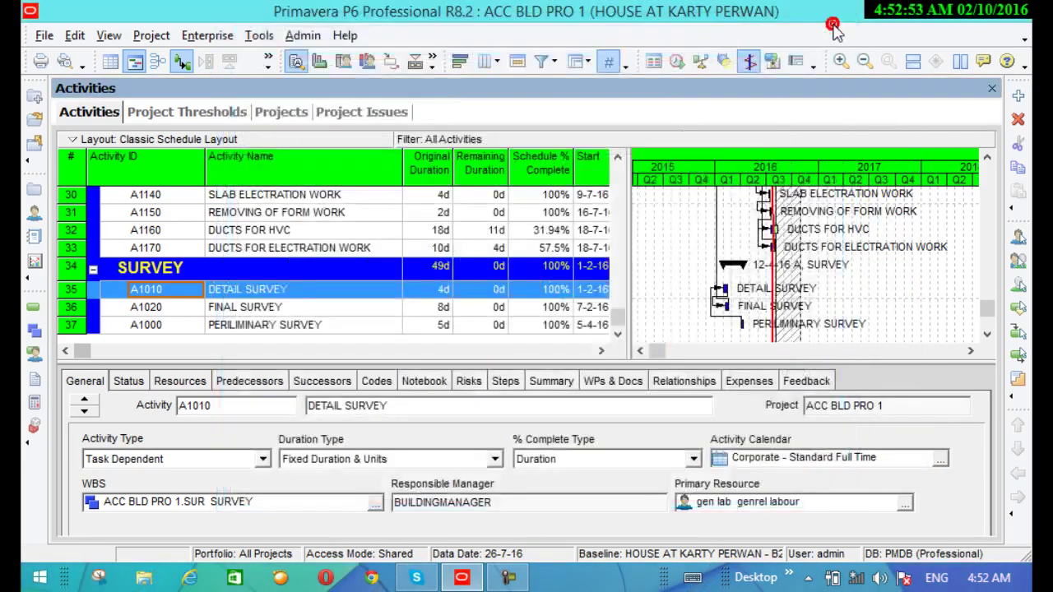
Step: Show the Projects view and browse the enterprise project structure down to the ACC and GCC branches
left_click(29, 189)
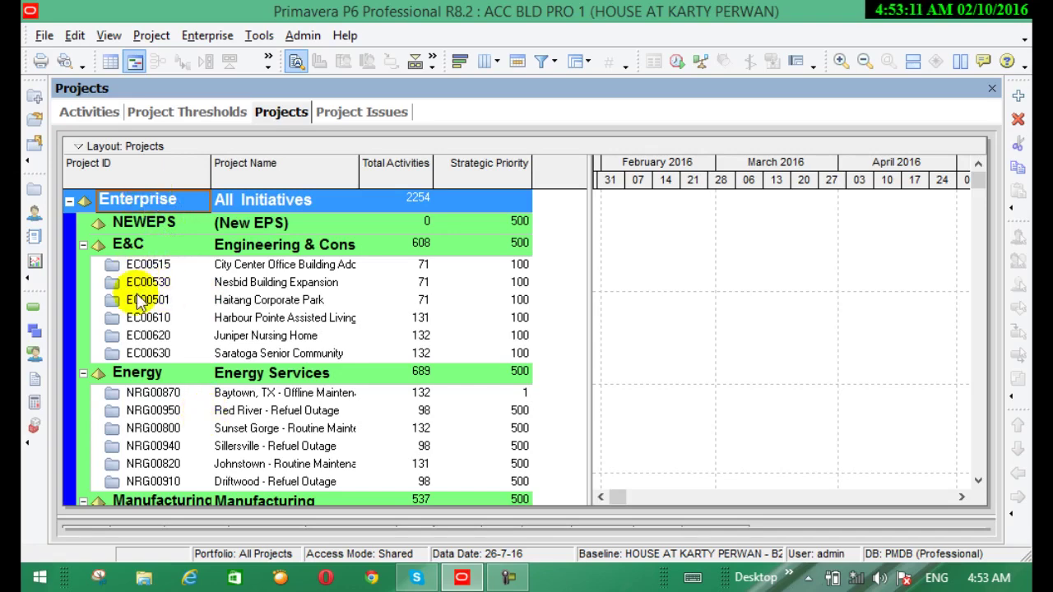
scroll(412, 340, "down", 2)
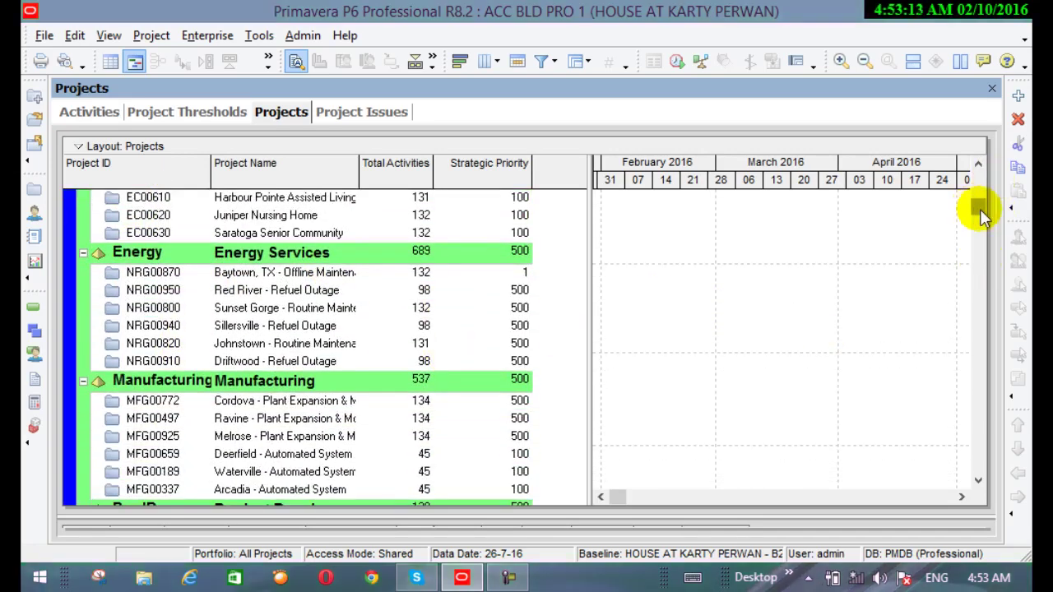
scroll(977, 208, "down", 5)
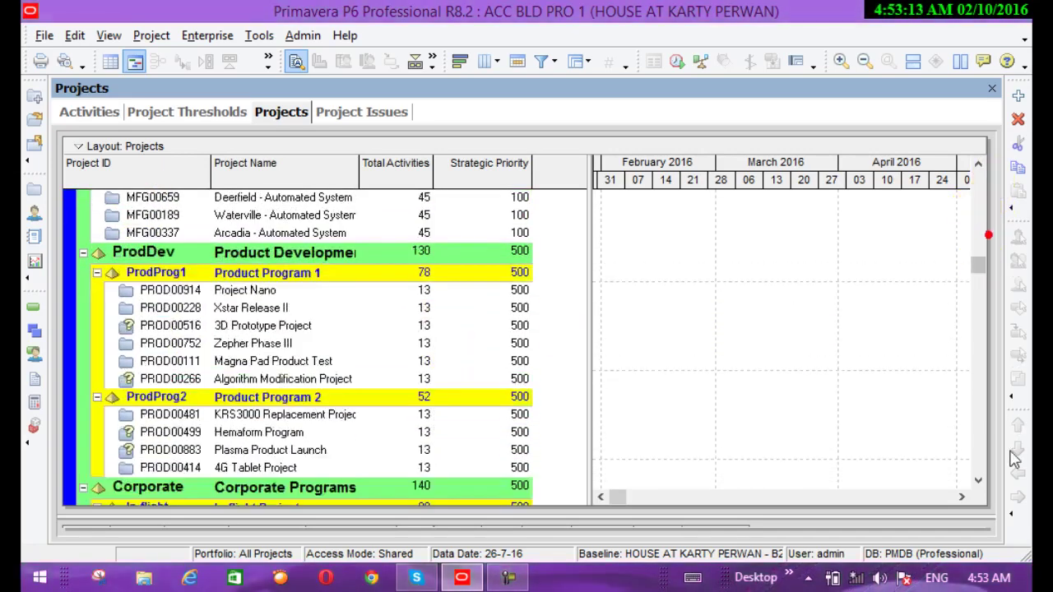
left_click(977, 475)
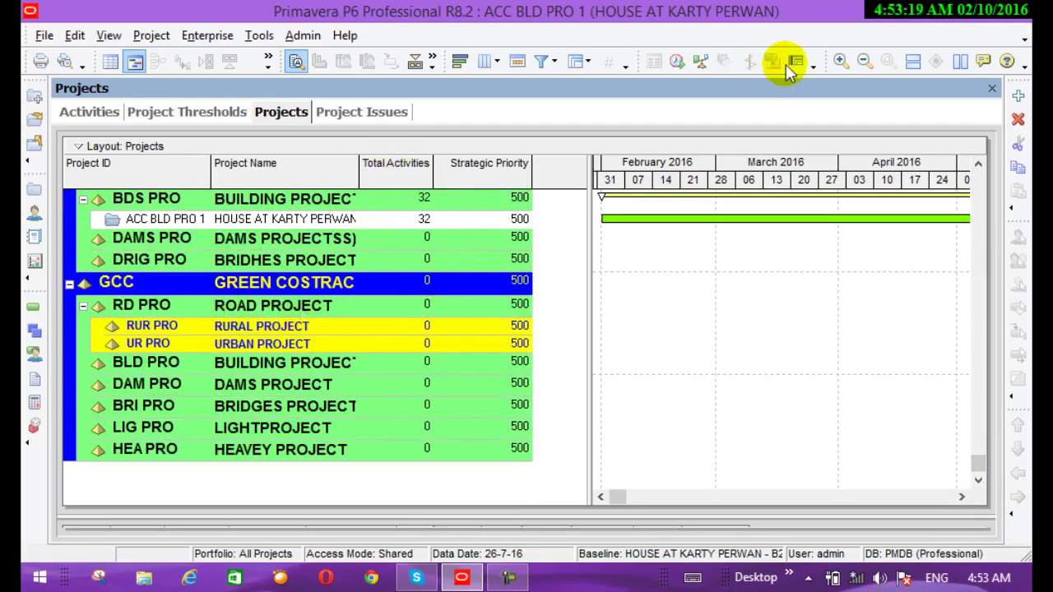
left_click_drag(982, 169, 983, 170)
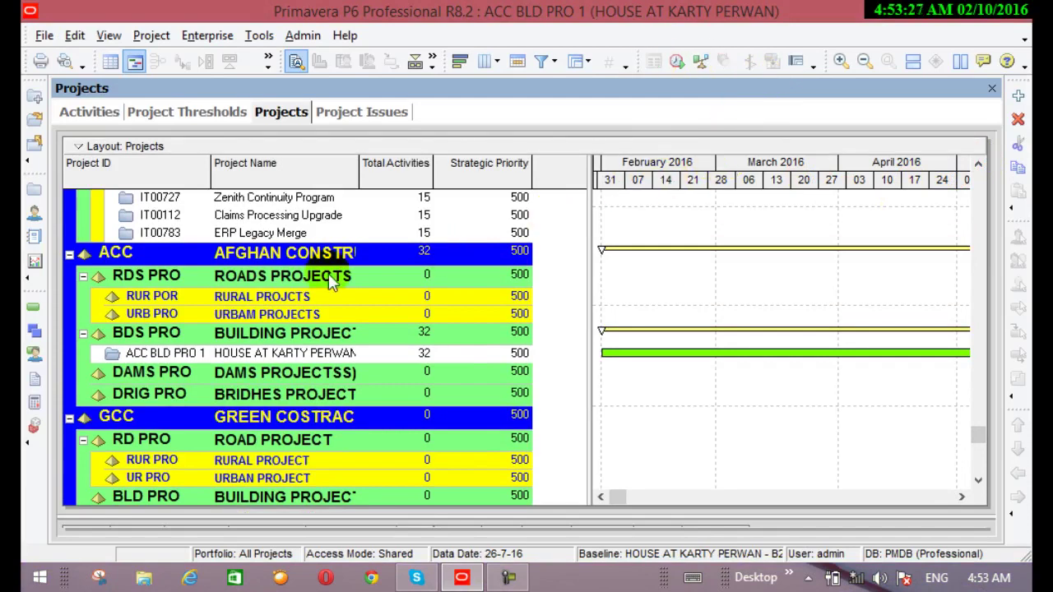
Step: Reveal the project details below the table for the ACC node, resize the pane, and show the node's assigned codes
left_click(177, 255)
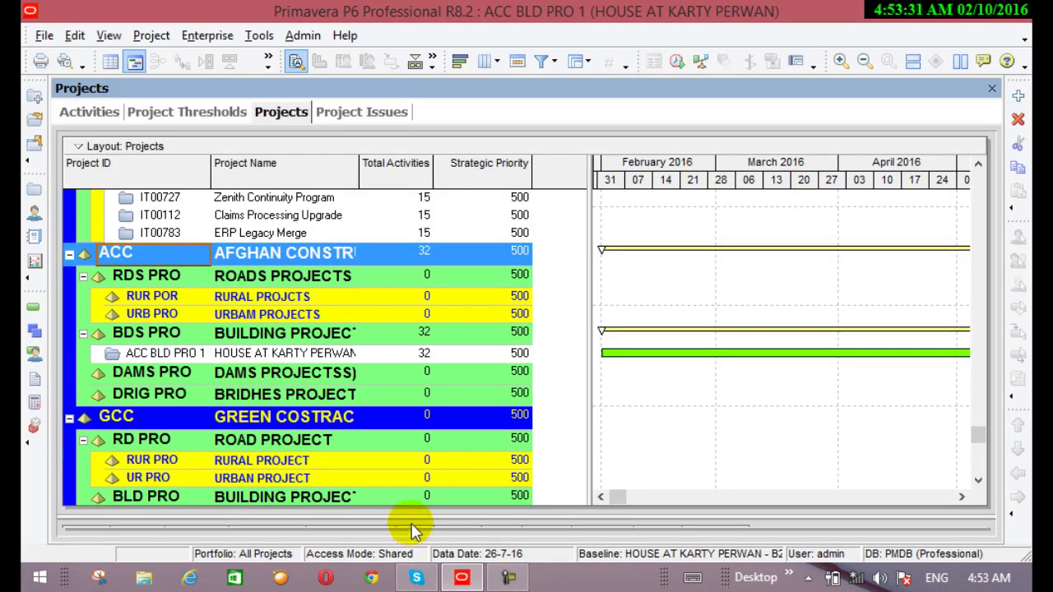
left_click_drag(410, 518, 395, 301)
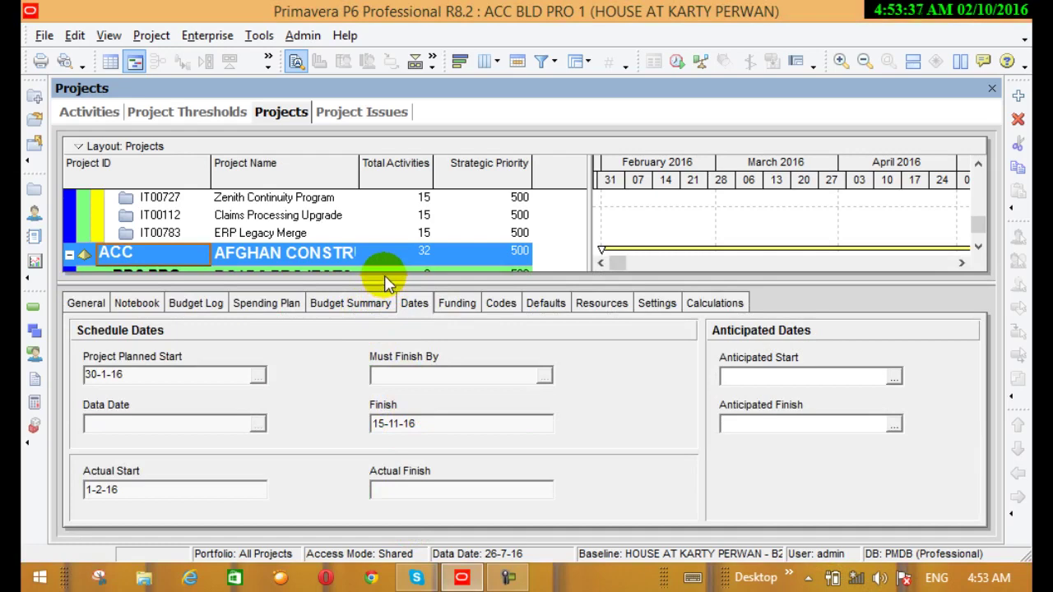
left_click_drag(386, 278, 403, 302)
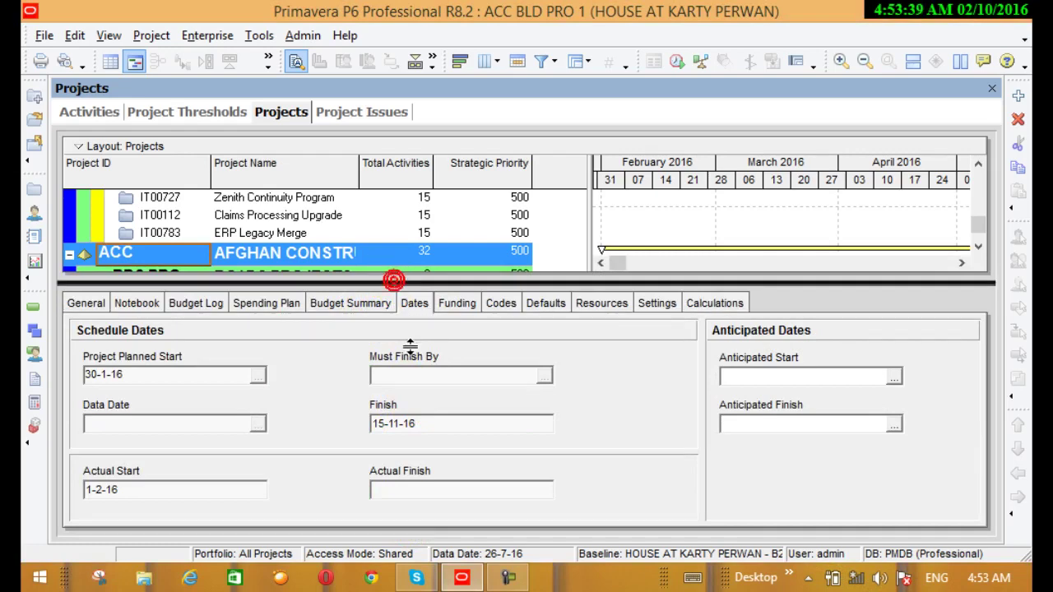
left_click_drag(410, 347, 410, 349)
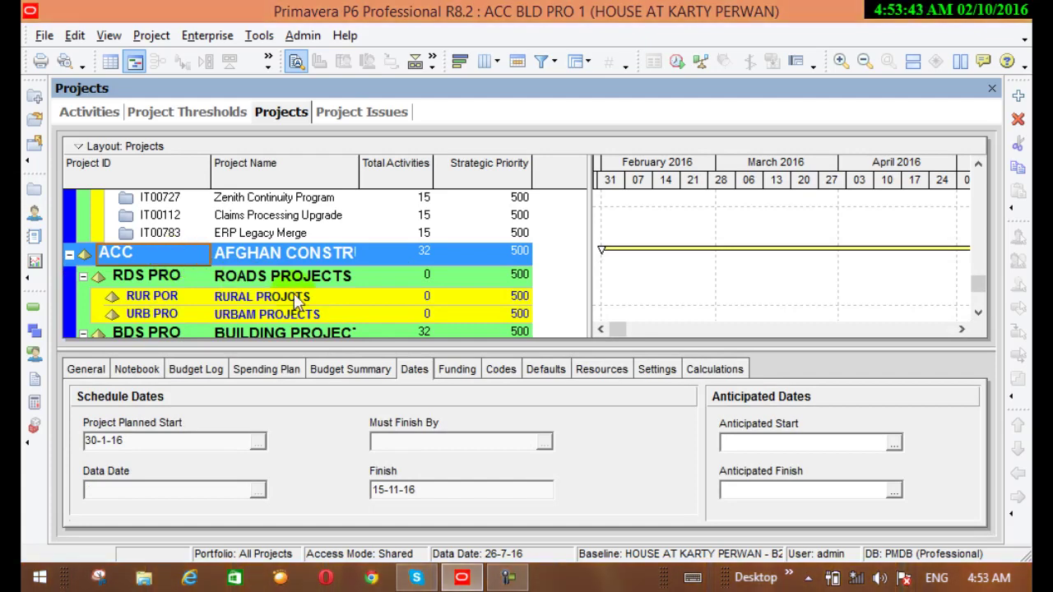
left_click(501, 369)
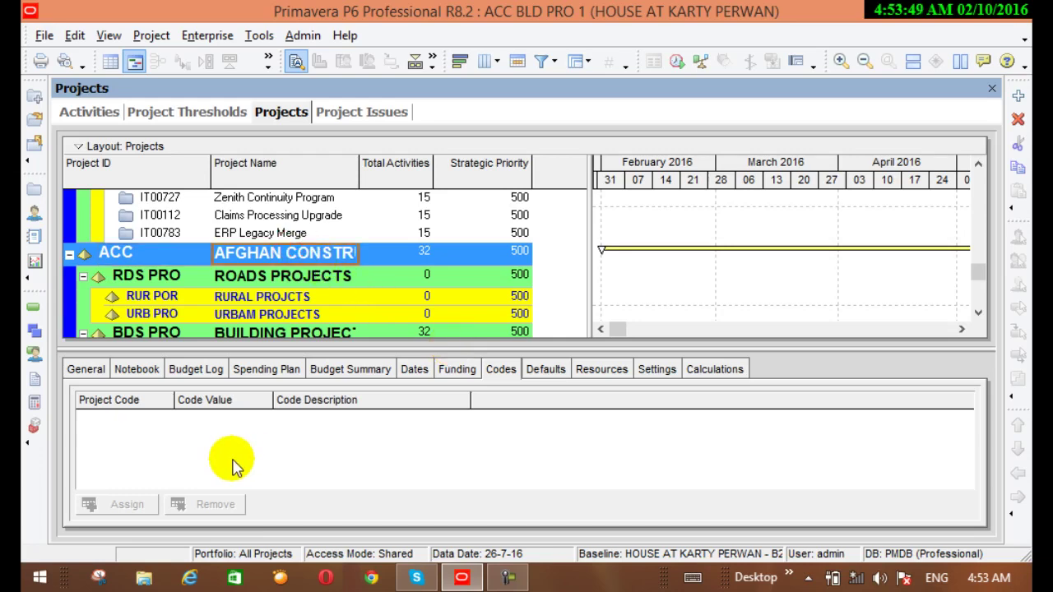
Step: Try to assign a project code to the ACC node
left_click(114, 511)
left_click(166, 264)
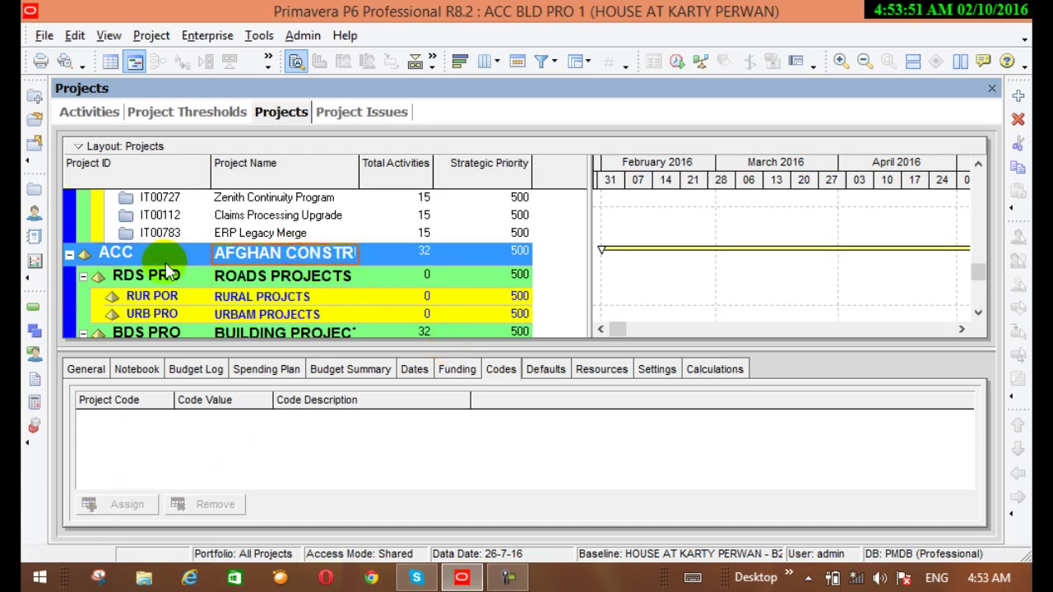
left_click(143, 257)
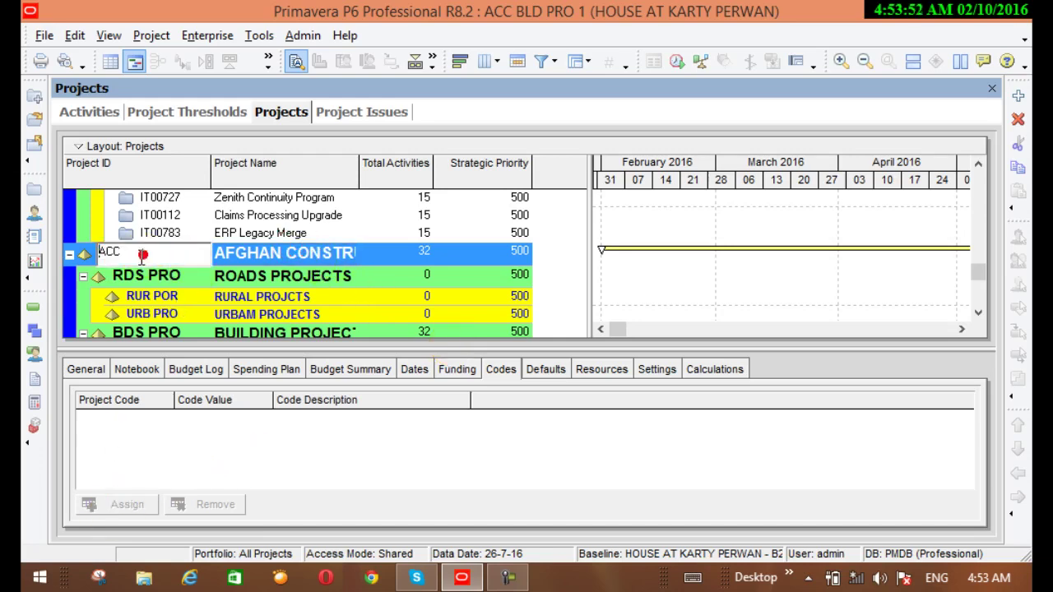
left_click(136, 506)
left_click(316, 255)
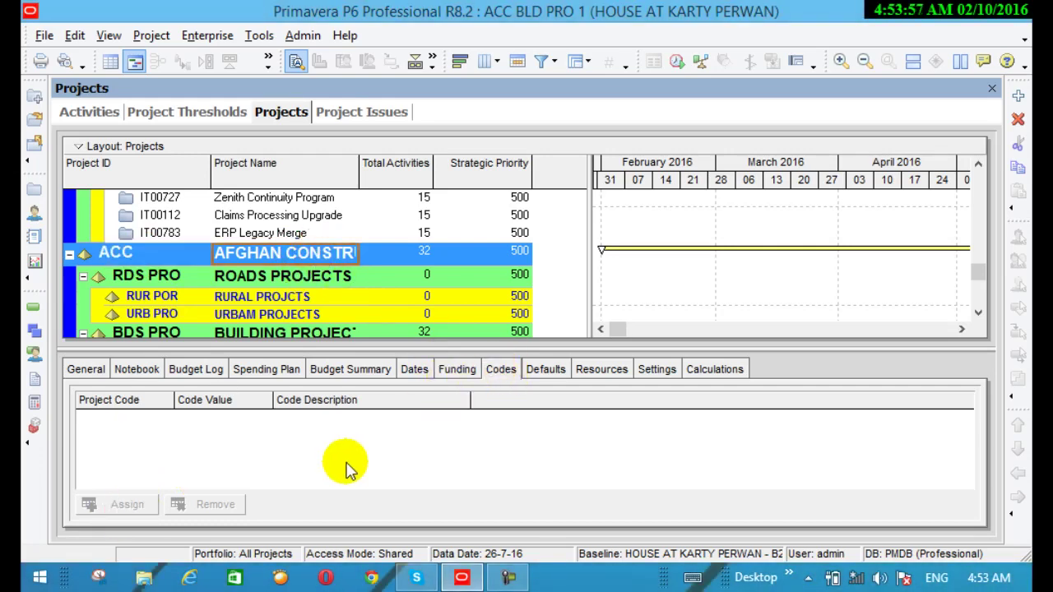
scroll(288, 476, "down", 2)
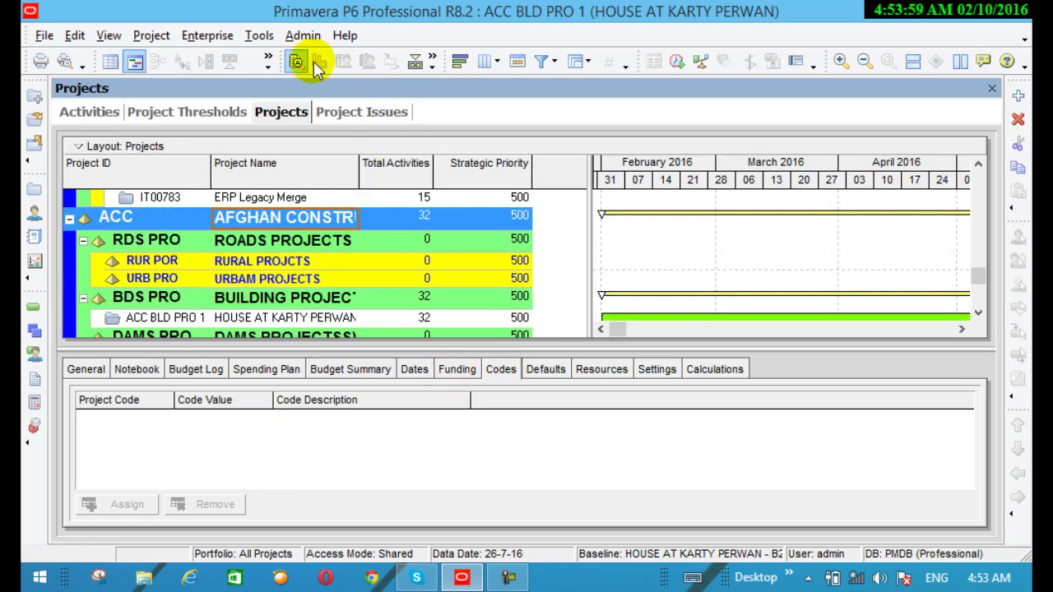
Step: Open the enterprise Project Codes and add a new code value under the g m code
left_click(158, 38)
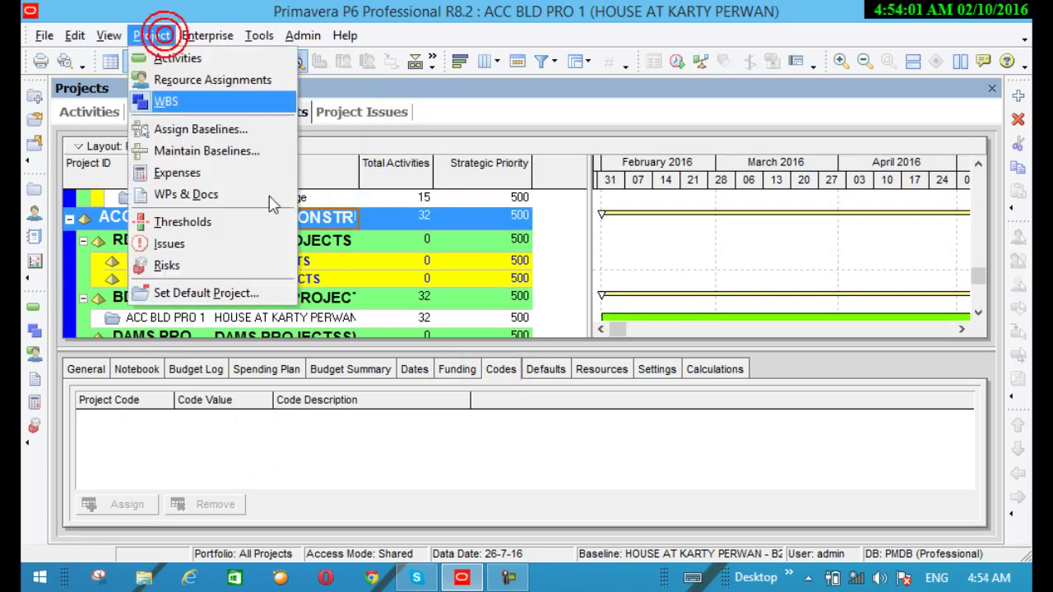
left_click(212, 36)
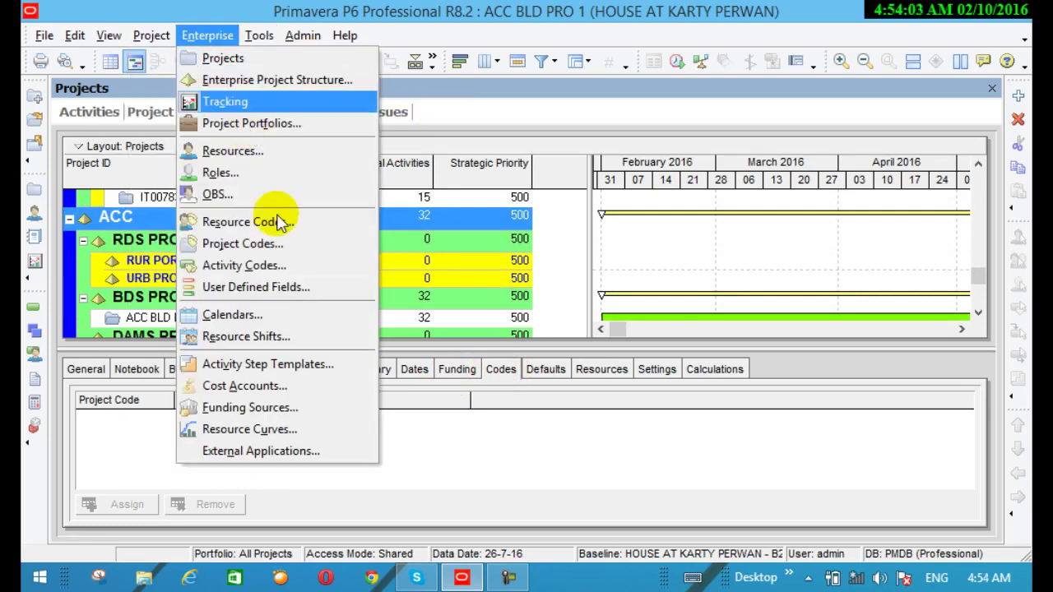
left_click(284, 246)
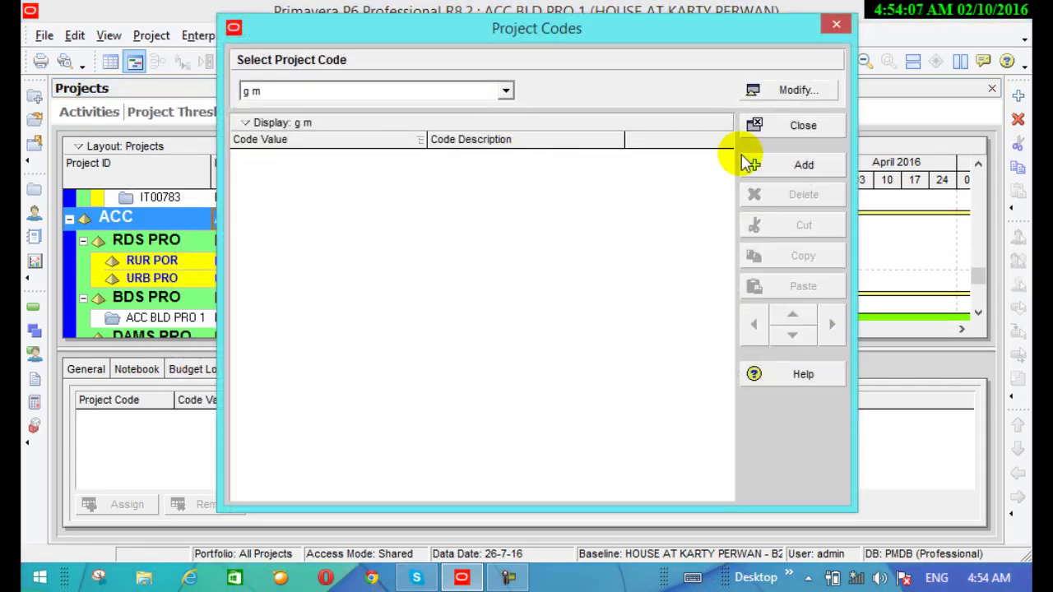
left_click(769, 165)
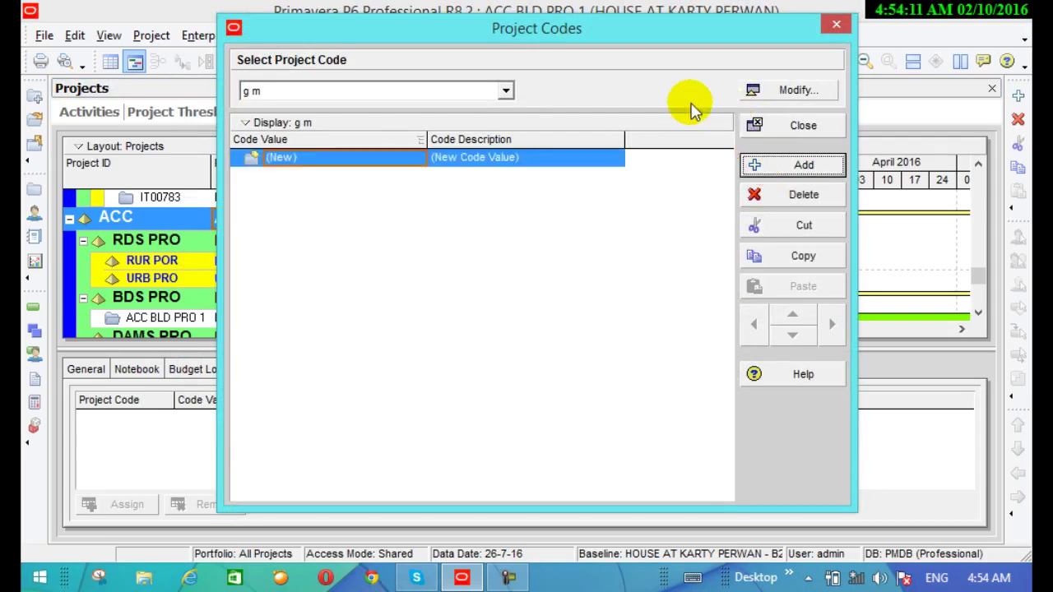
Step: Switch to the Location project code and add two new code values below North America
left_click(506, 91)
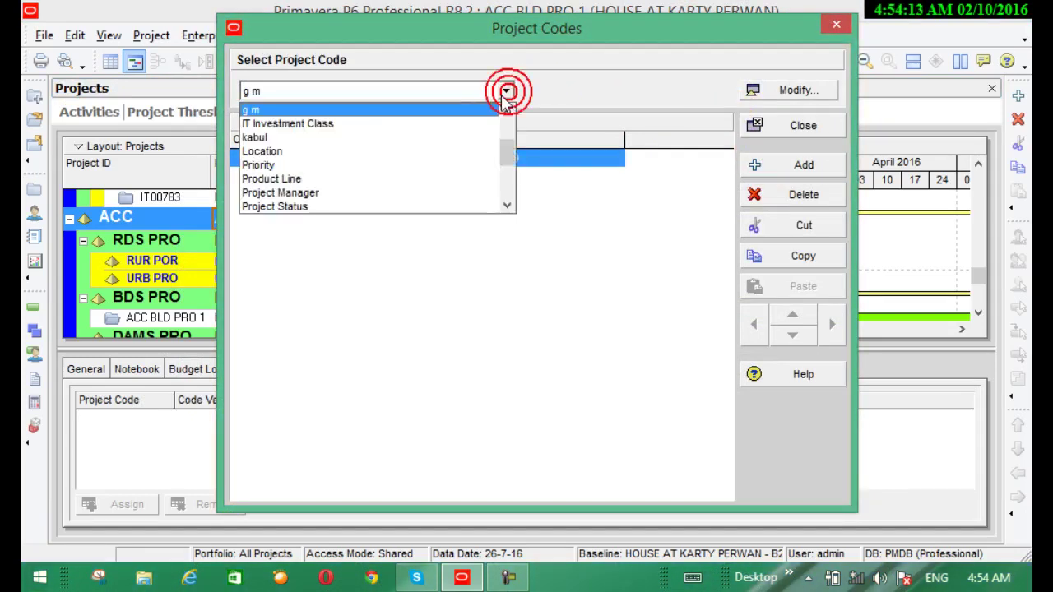
left_click(336, 153)
left_click(321, 157)
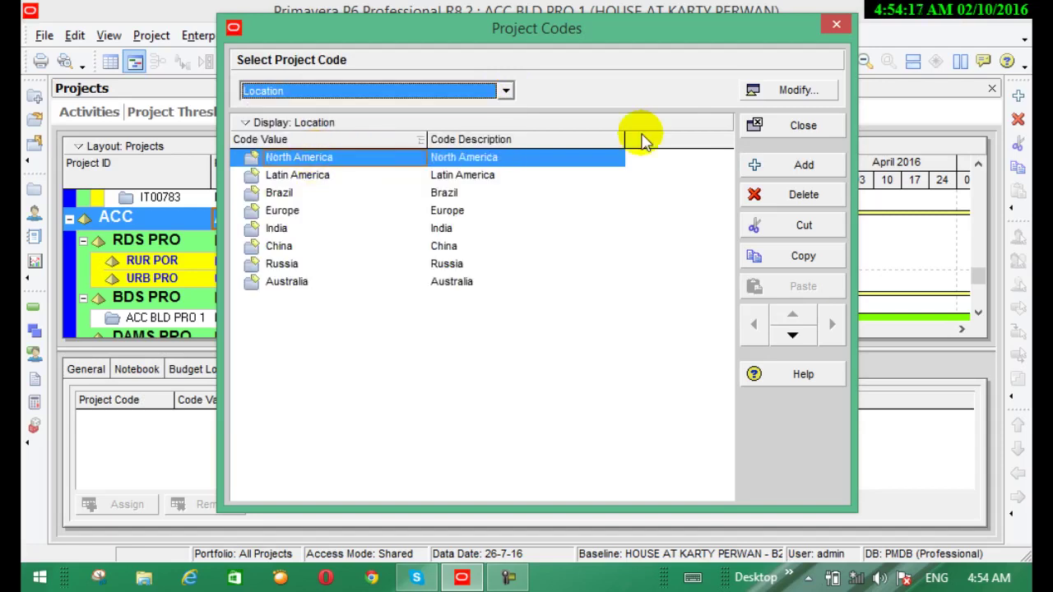
left_click(760, 165)
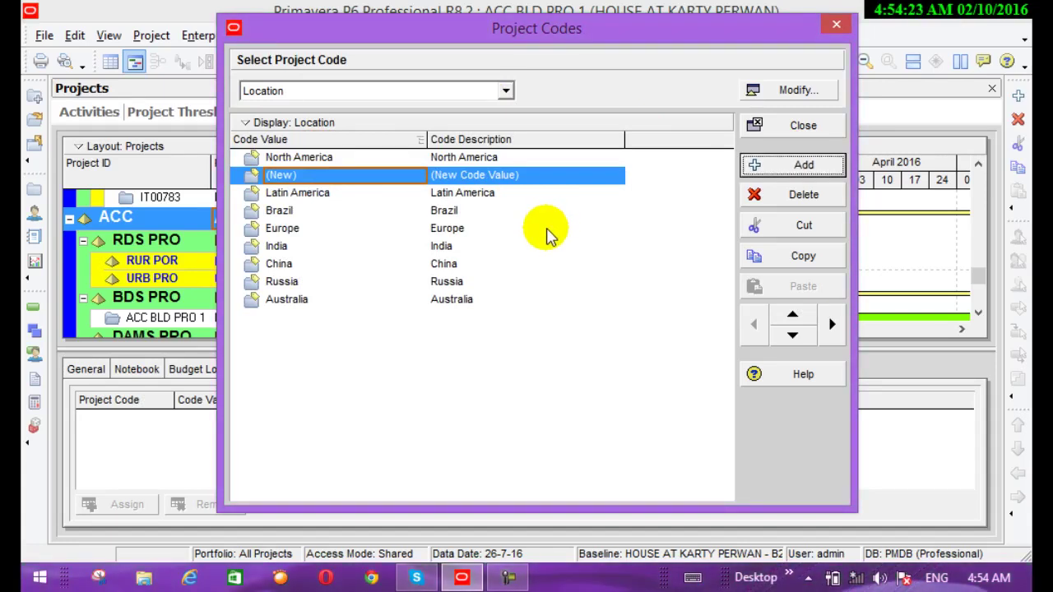
key("Insert")
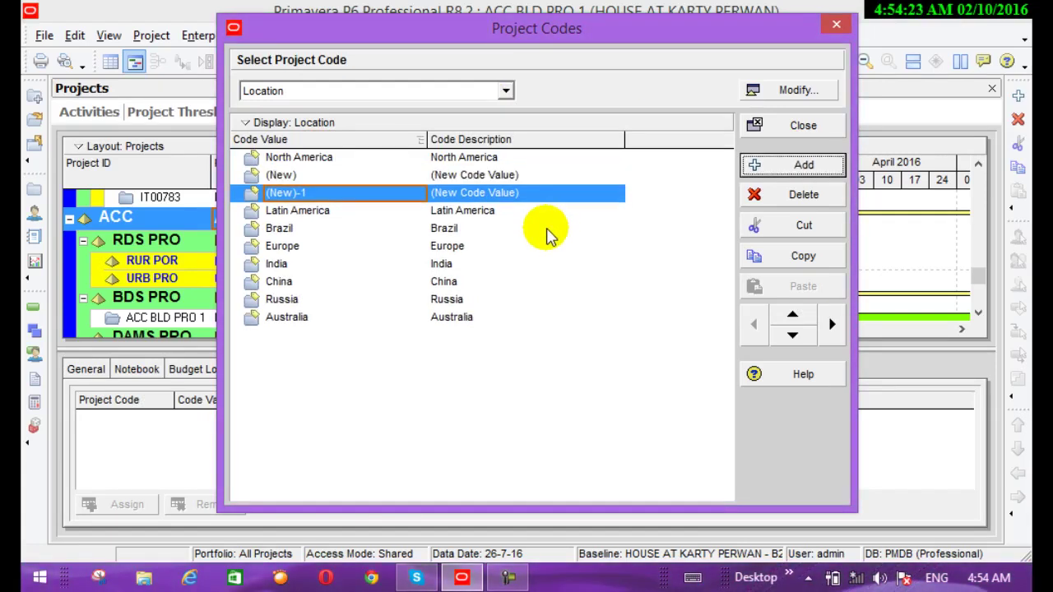
Step: Add a code value under the Project Manager code, enter the manager's name as its value, and close the Project Codes dialog
left_click(505, 92)
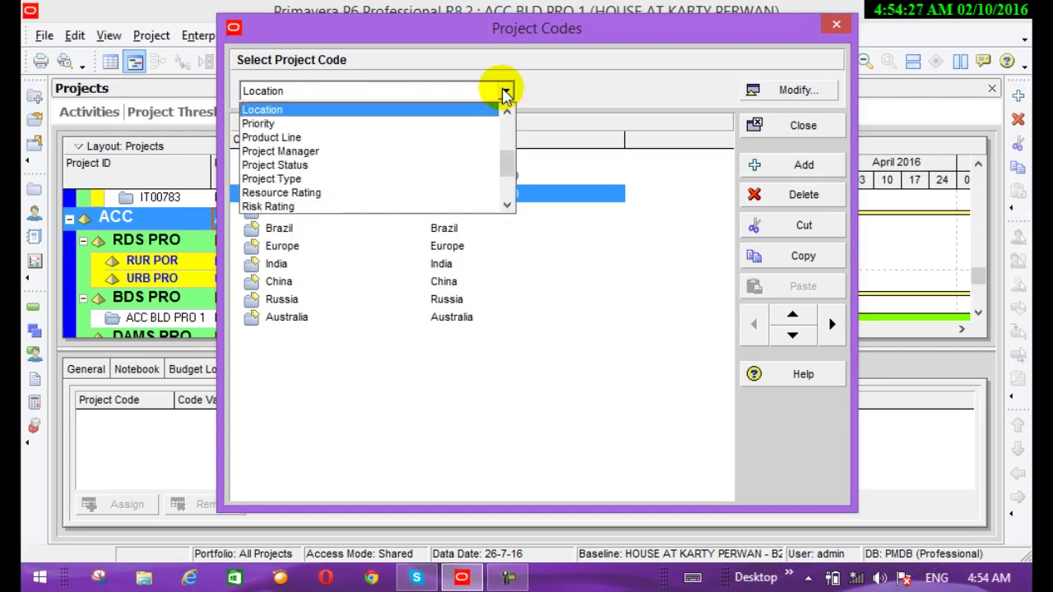
left_click(271, 151)
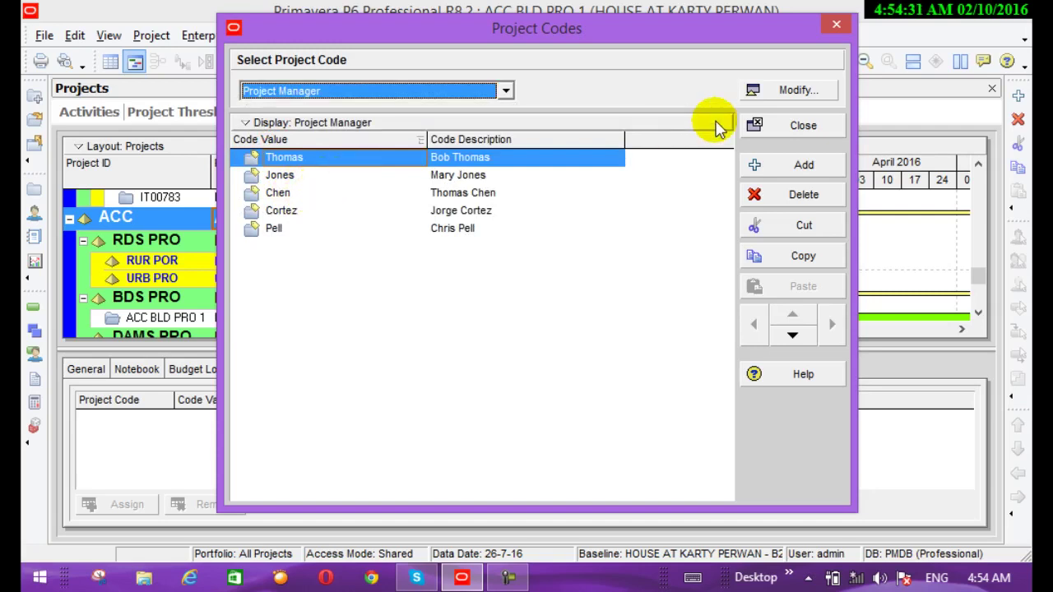
left_click(799, 165)
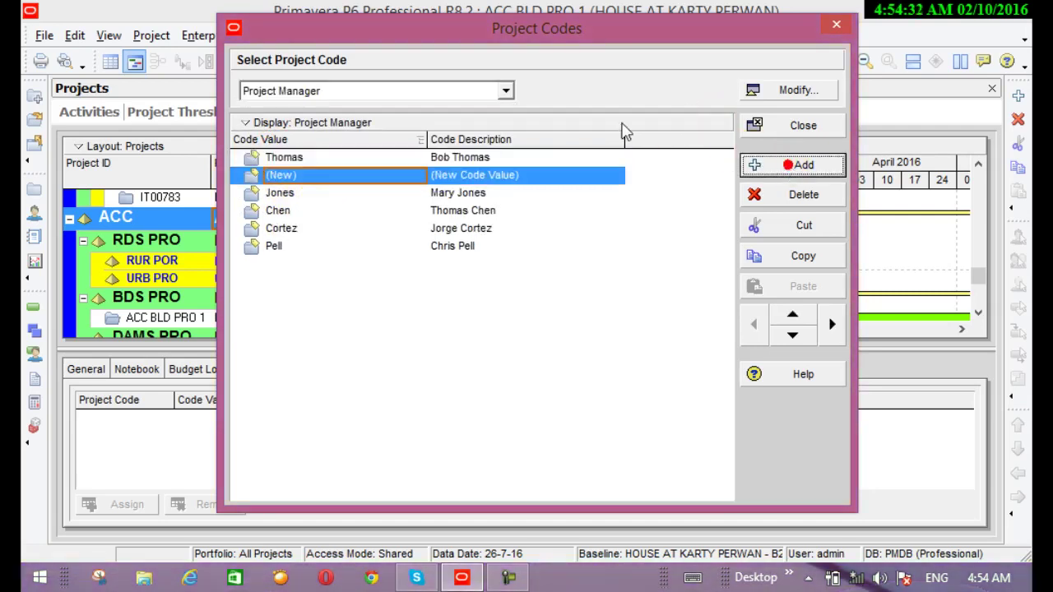
left_click(505, 92)
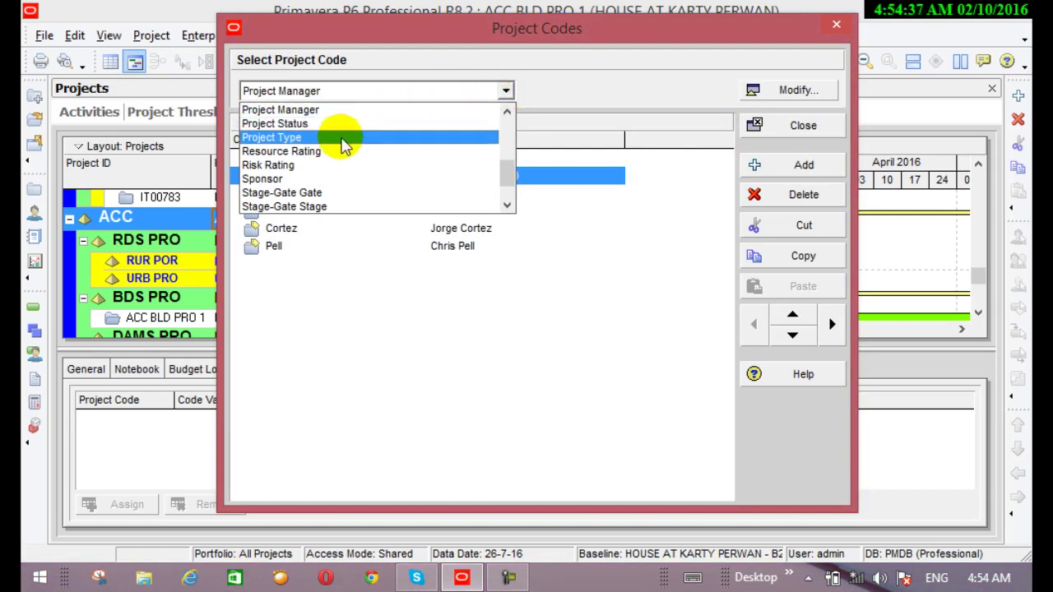
left_click(673, 268)
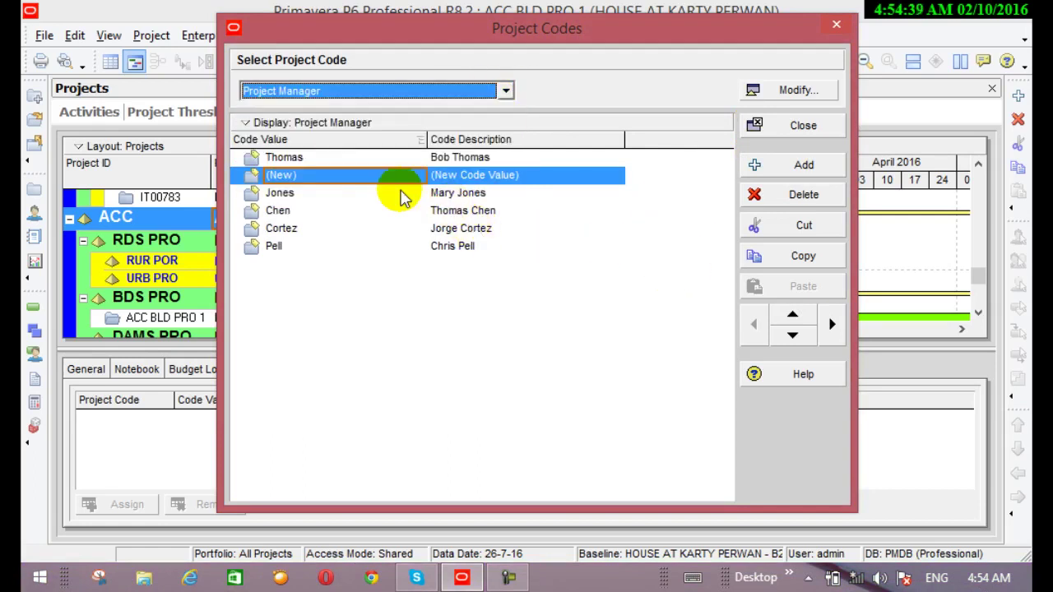
left_click(305, 176)
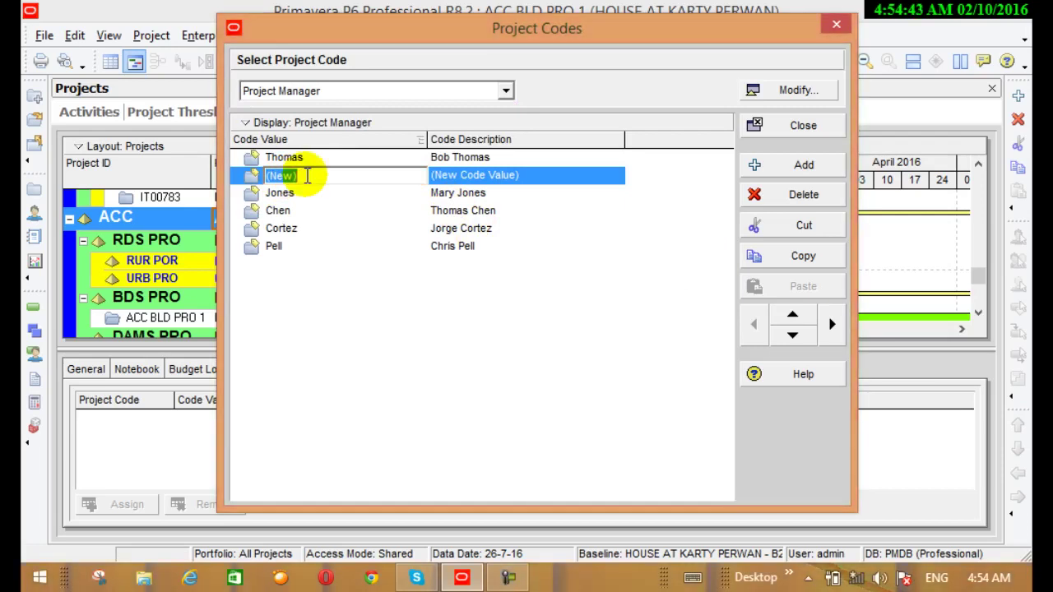
type("ali")
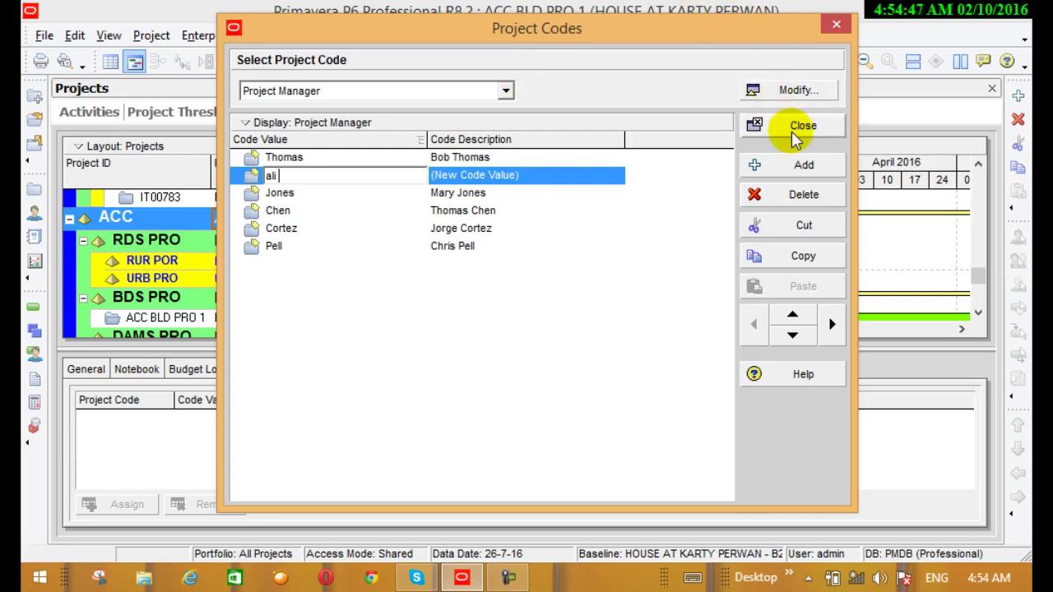
left_click(539, 273)
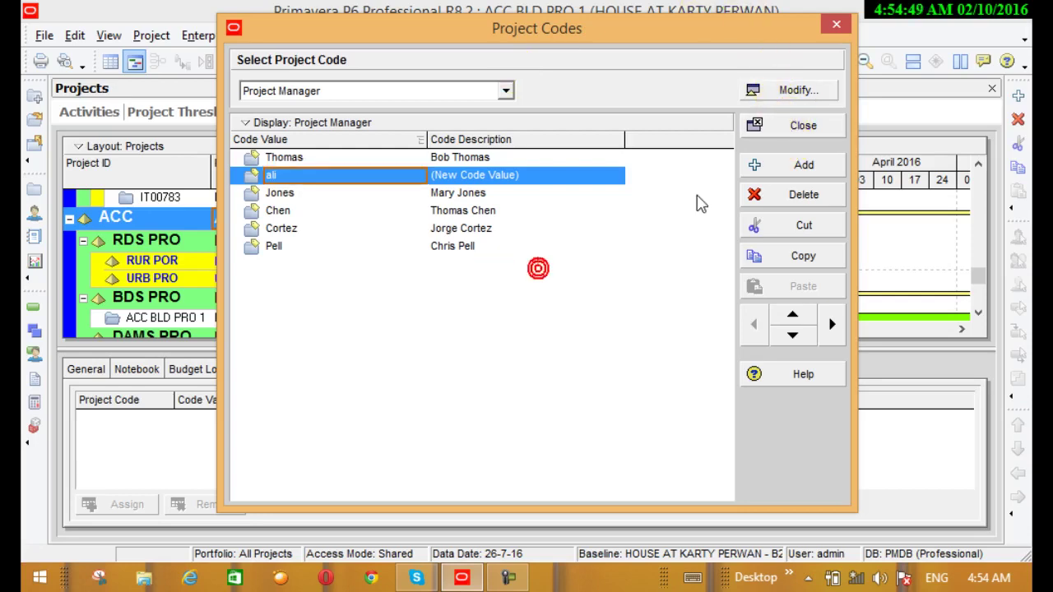
left_click(798, 125)
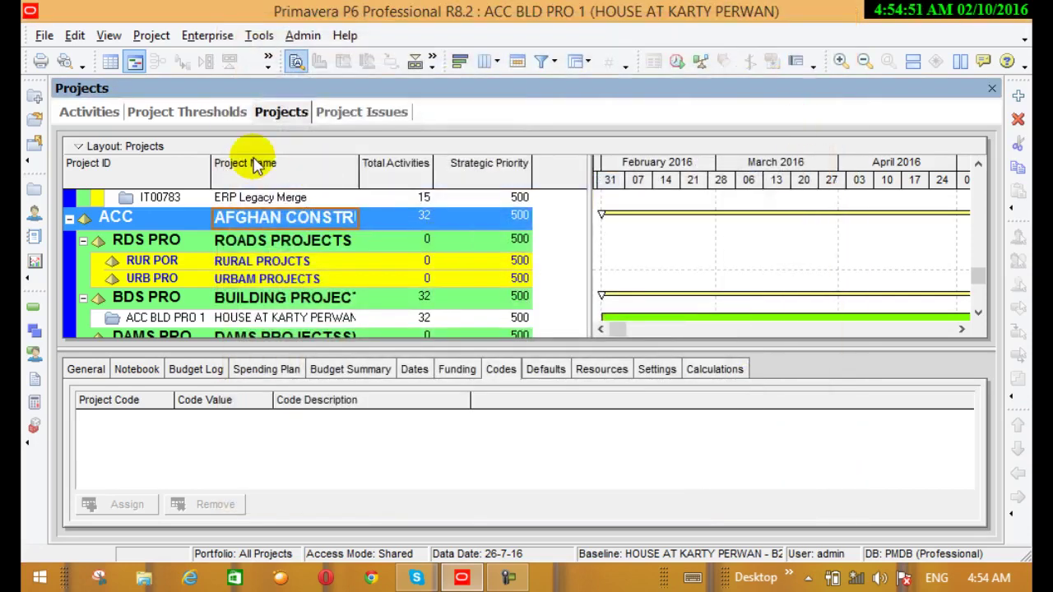
Step: Check the code assignments of the ACC, RDS PRO and RUR POR nodes, glancing at ACC's funding details
left_click(190, 213)
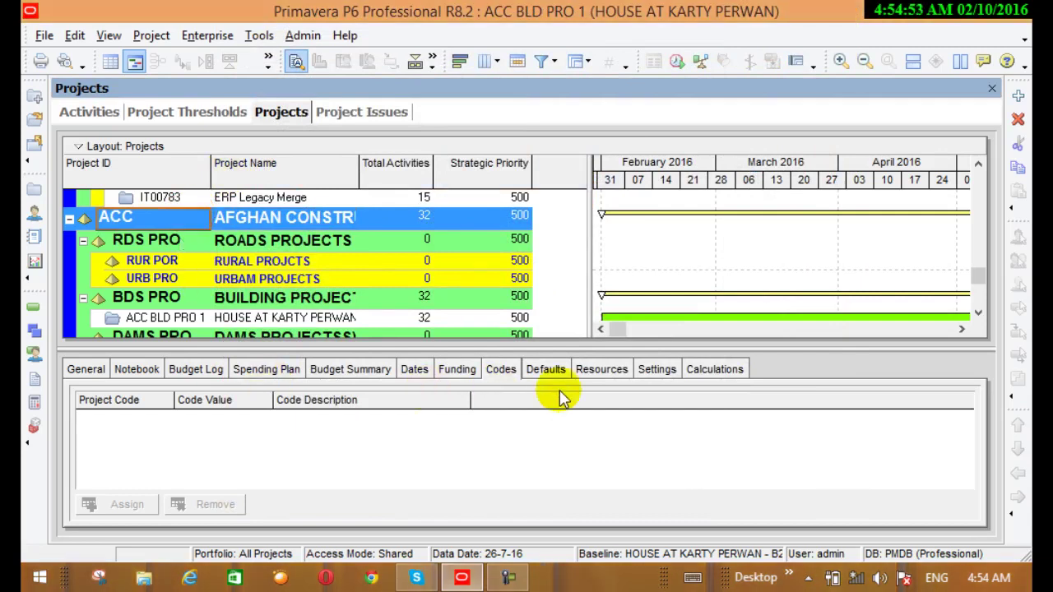
left_click(458, 372)
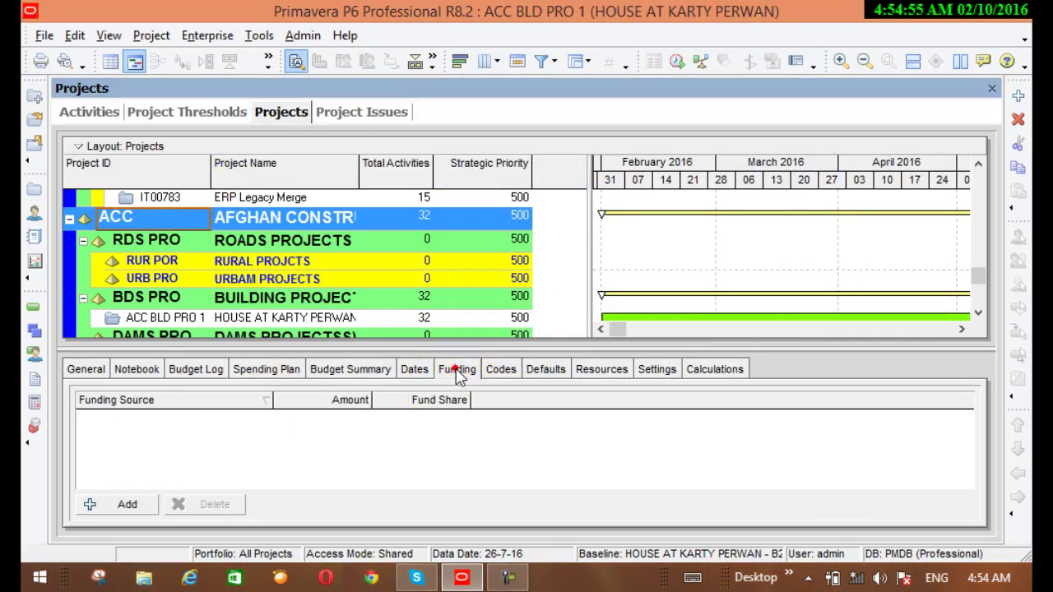
left_click(505, 370)
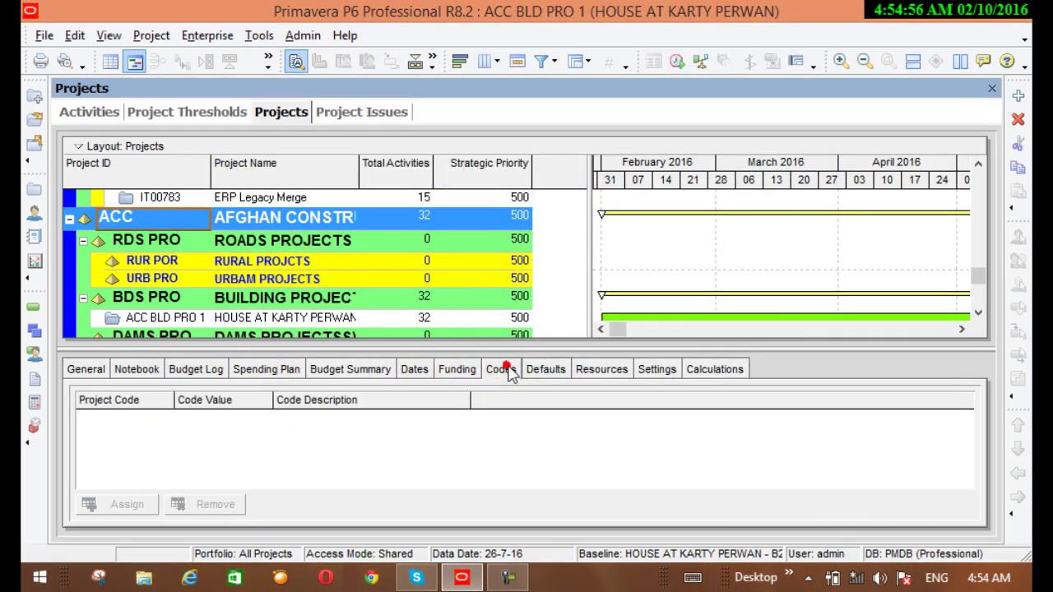
left_click(237, 245)
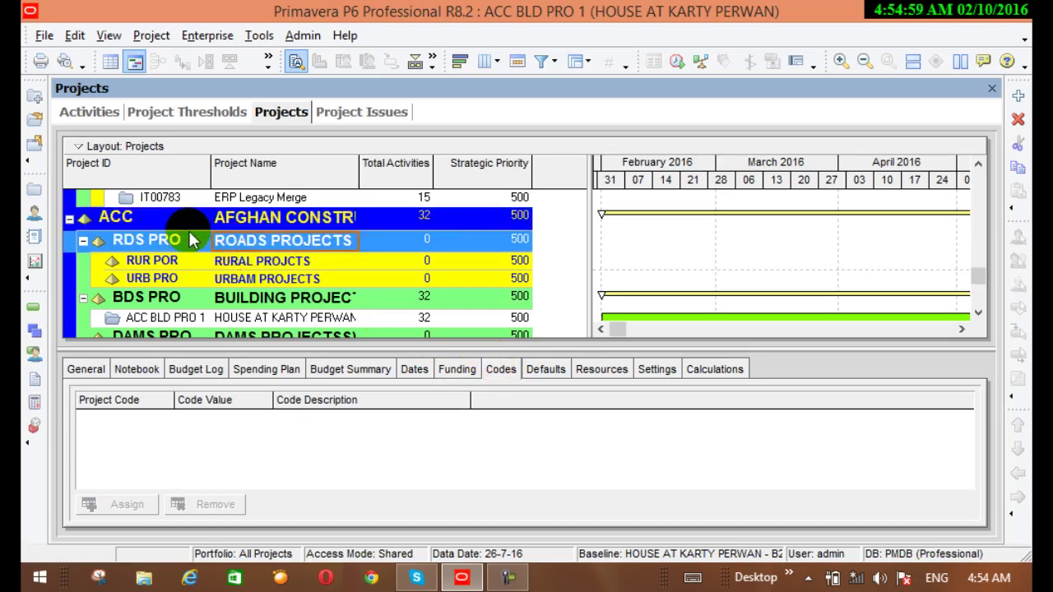
left_click(176, 218)
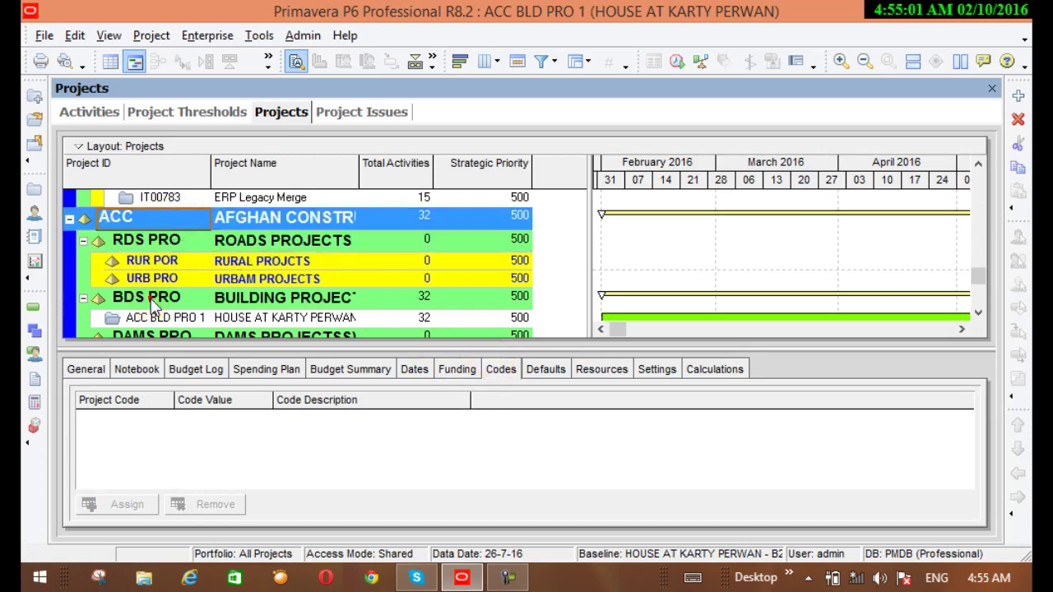
left_click(158, 260)
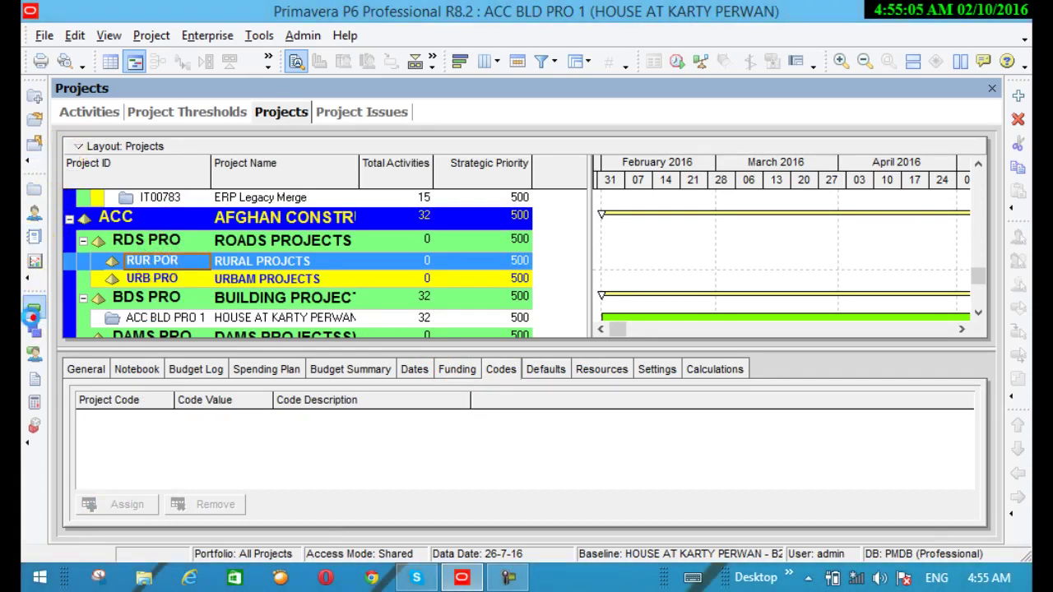
Step: Show the Activities view and look through the activity list up to the DRAWINGS group
left_click(33, 316)
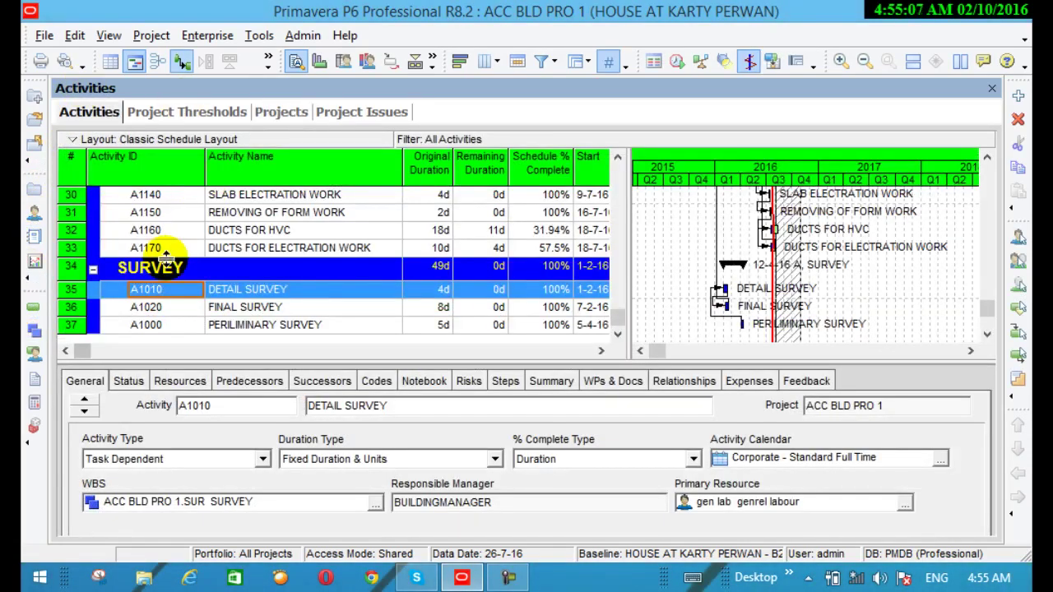
scroll(304, 198, "up", 5)
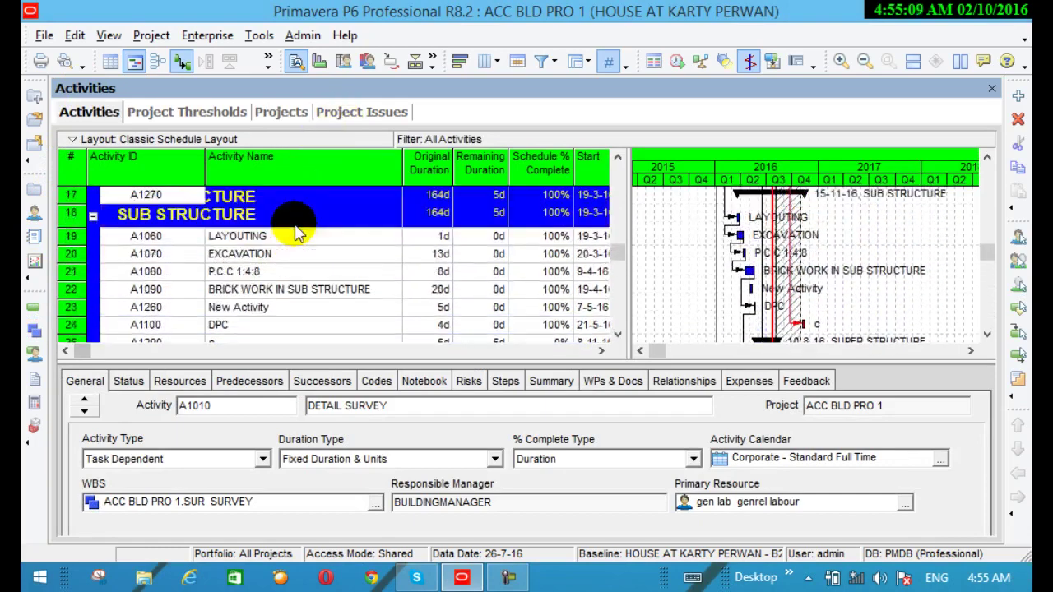
scroll(297, 233, "up", 6)
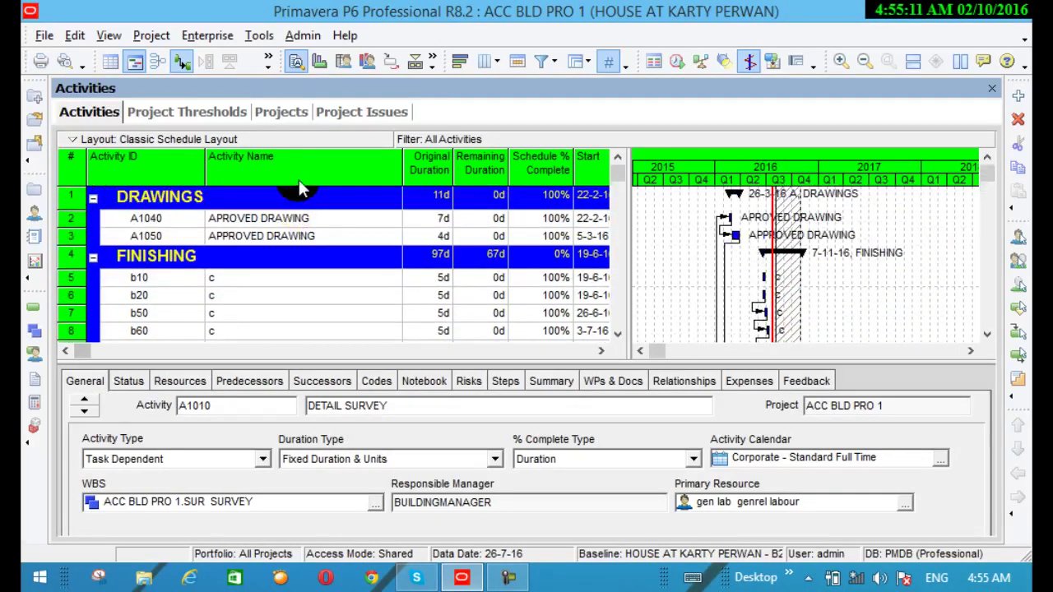
Step: Show the code assignments of the DRAWINGS group and its activities A1050 and A1040, enlarging the details area
left_click(184, 204)
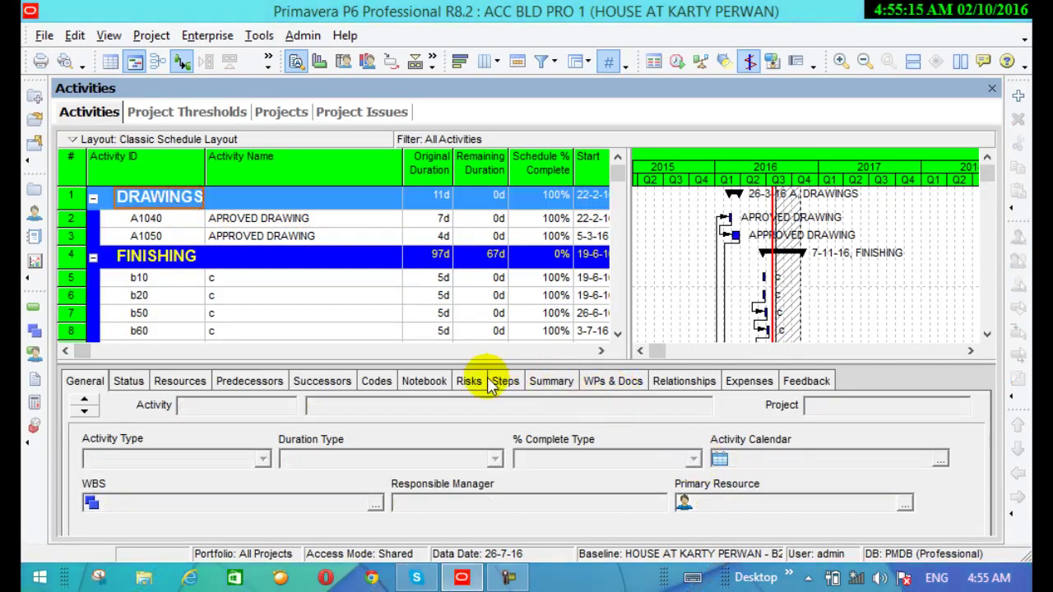
left_click(378, 383)
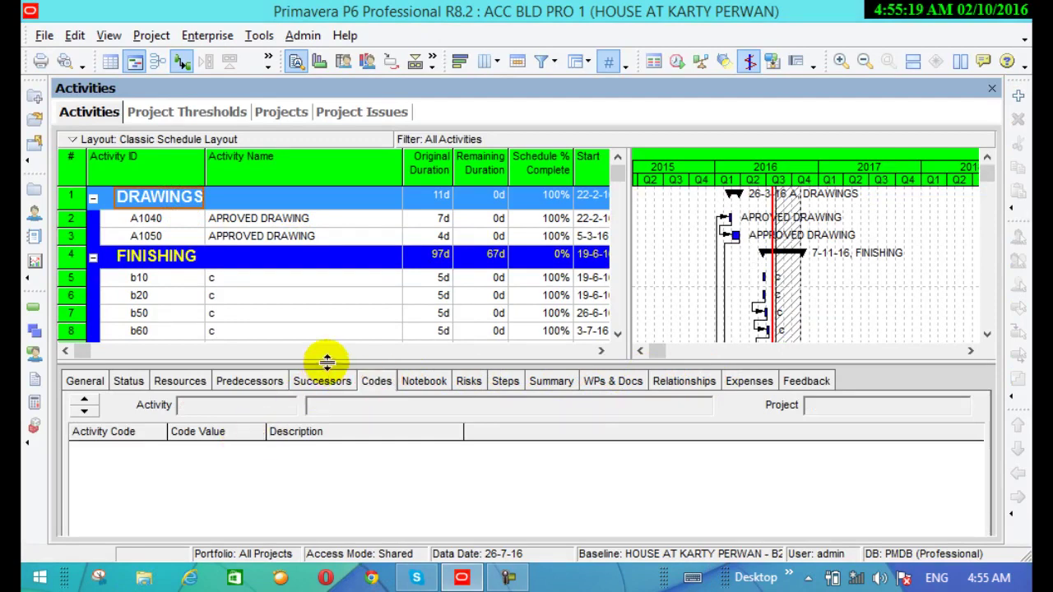
left_click_drag(326, 356, 328, 277)
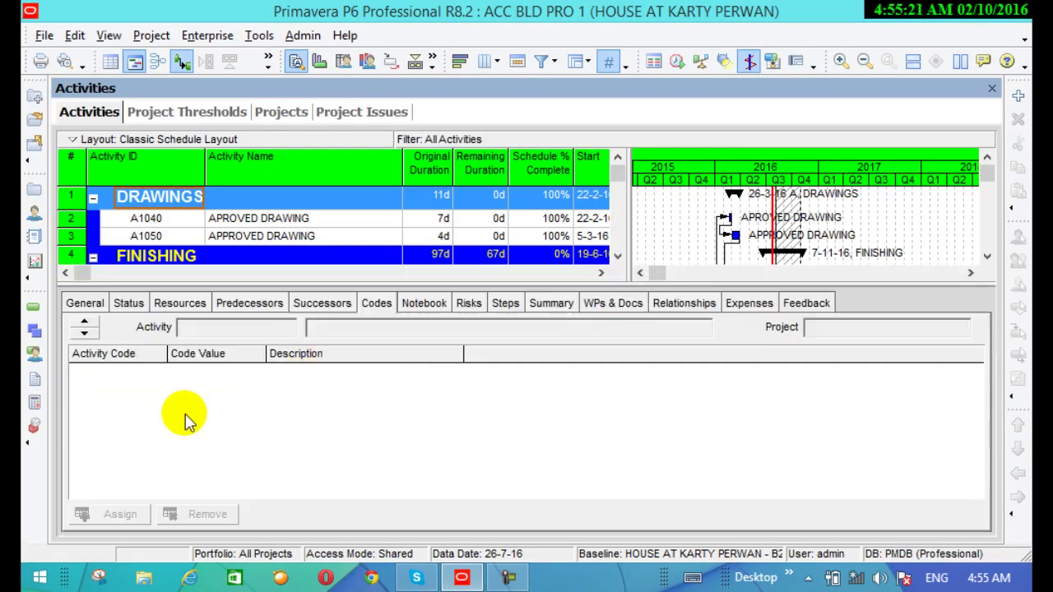
left_click(140, 238)
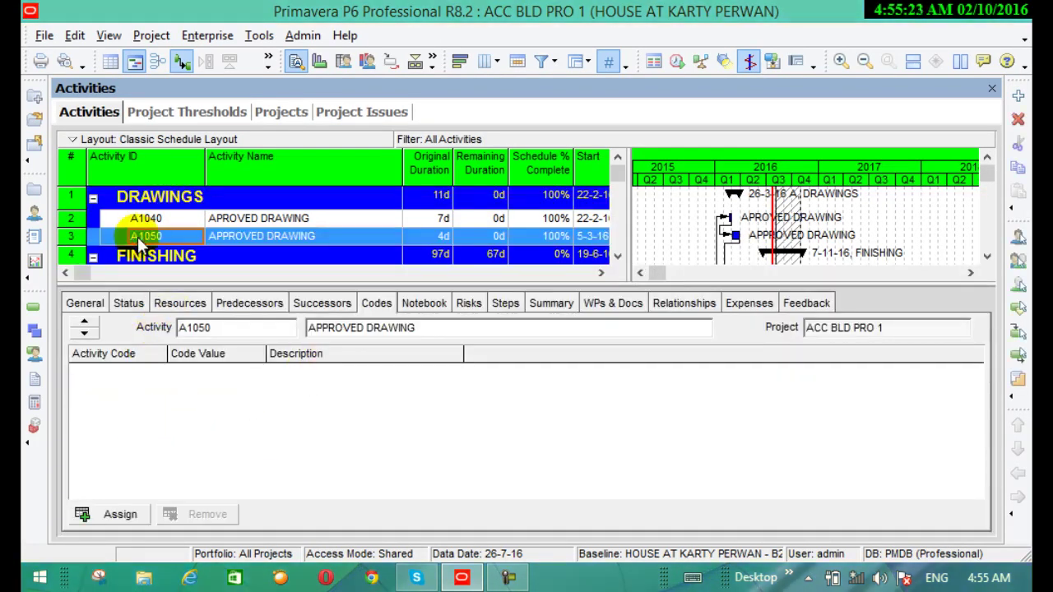
left_click(151, 219)
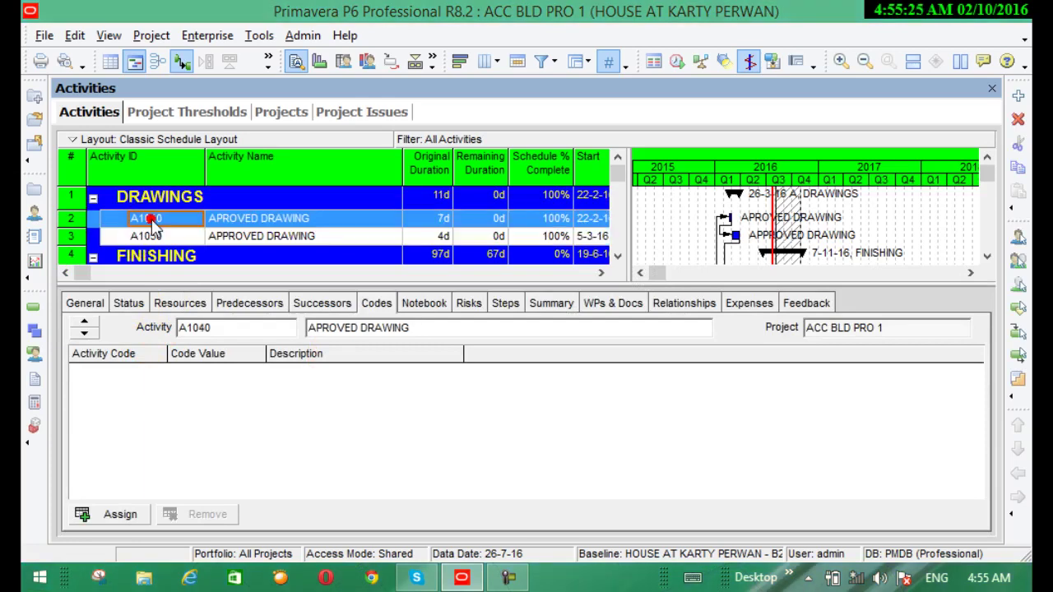
left_click(164, 199)
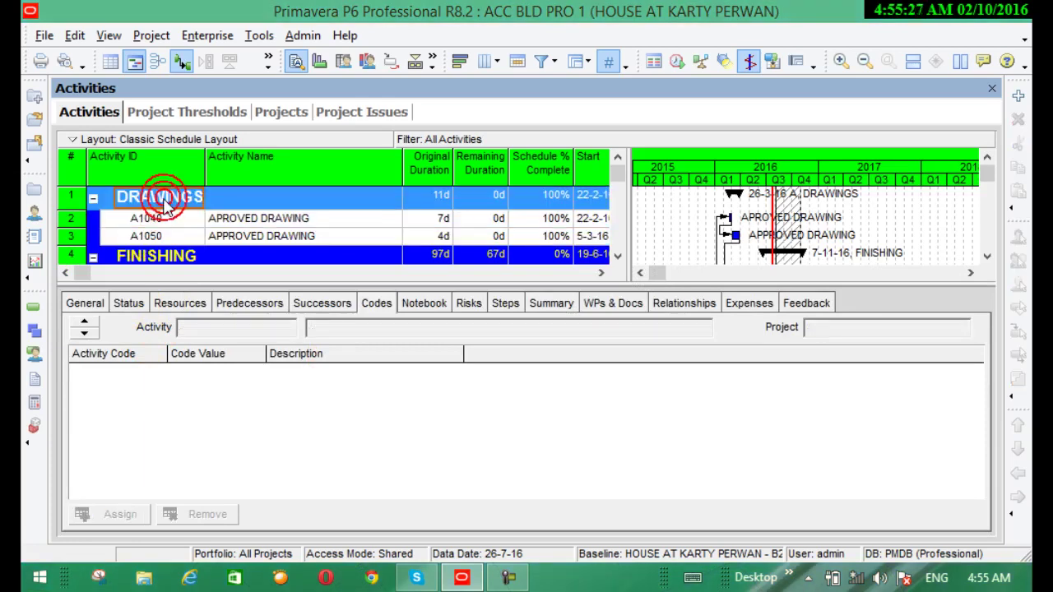
left_click(155, 220)
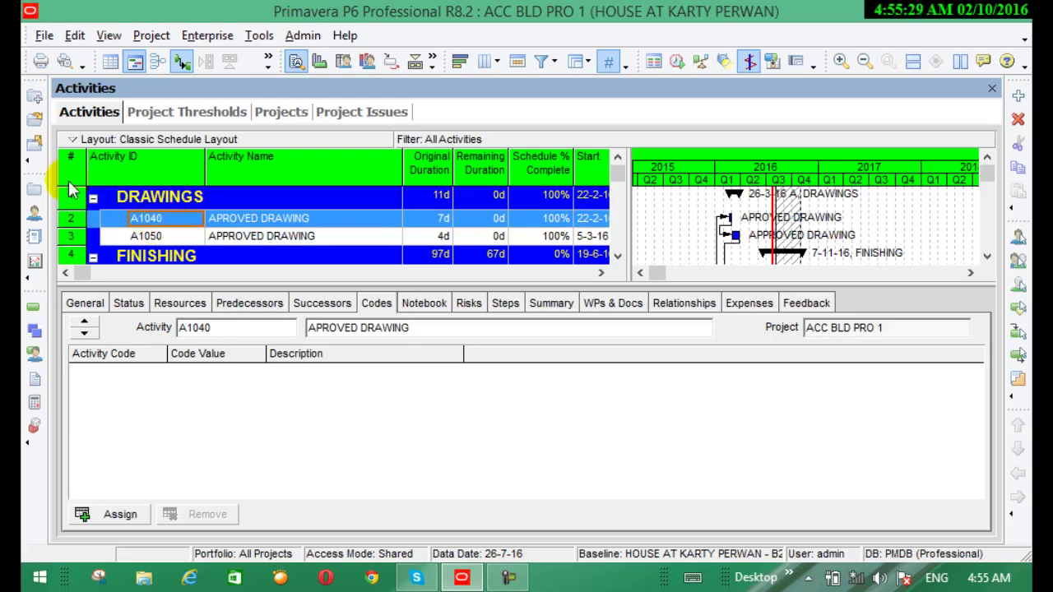
Step: Return to the Projects view and check whether codes can be assigned to the ACC and RDS PRO nodes
left_click(32, 194)
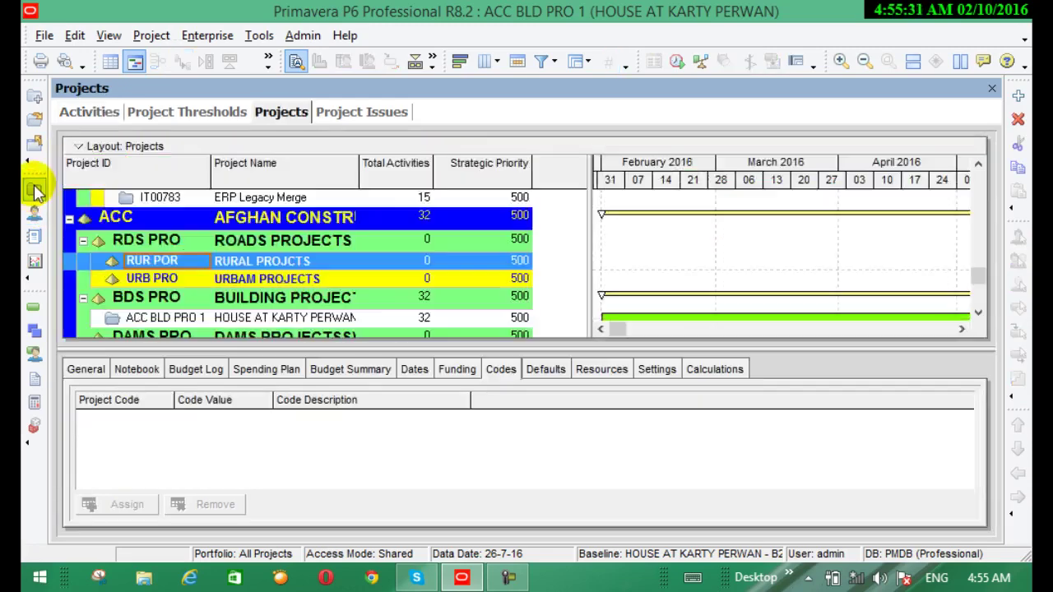
left_click(263, 218)
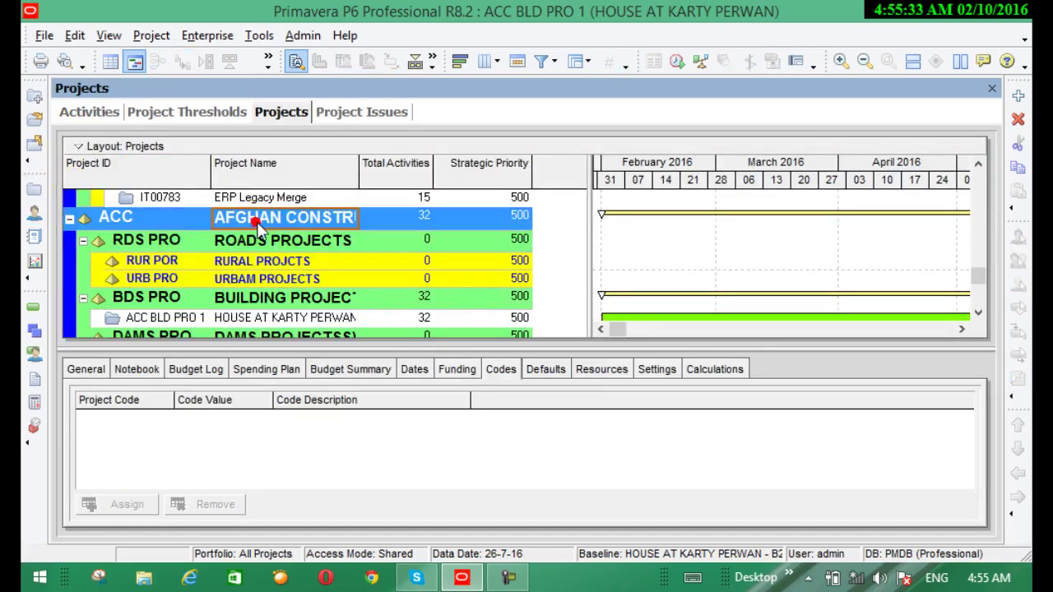
left_click(131, 508)
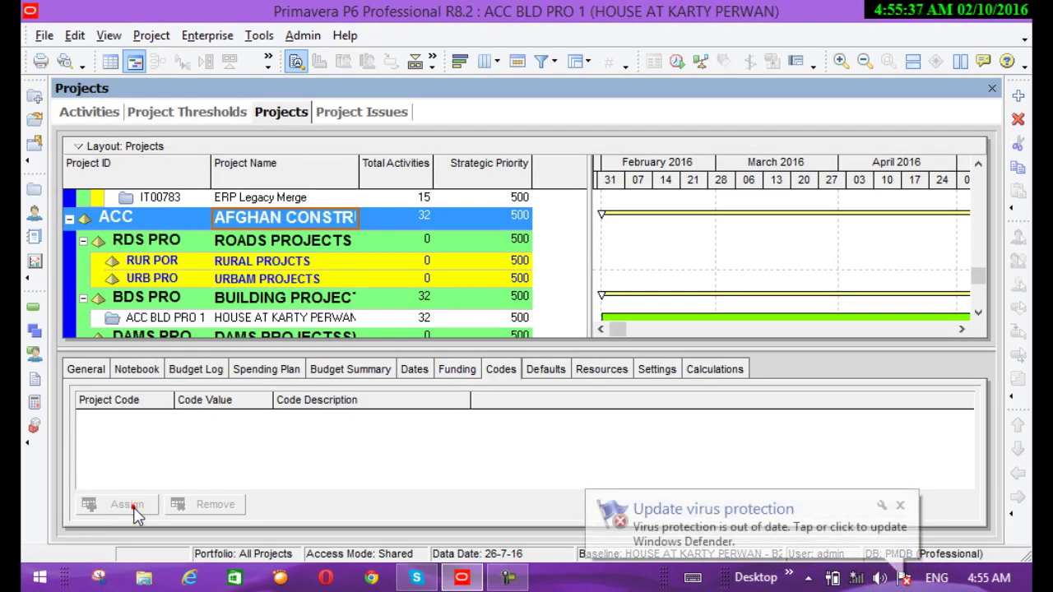
left_click(260, 234)
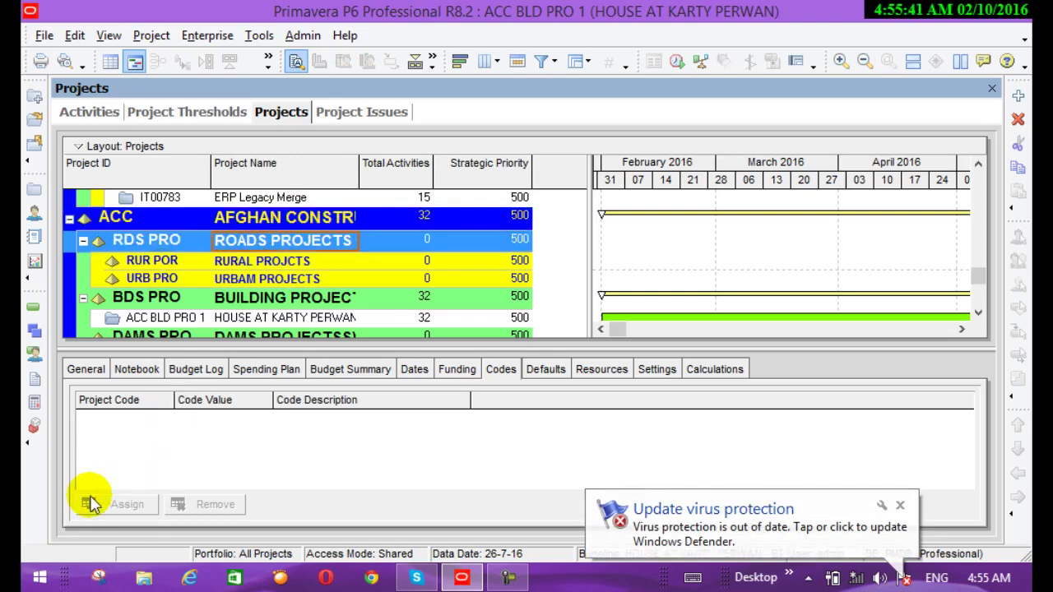
Step: View the project's WBS, dismiss the spyware protection notification, and return to the Activities view
left_click(31, 331)
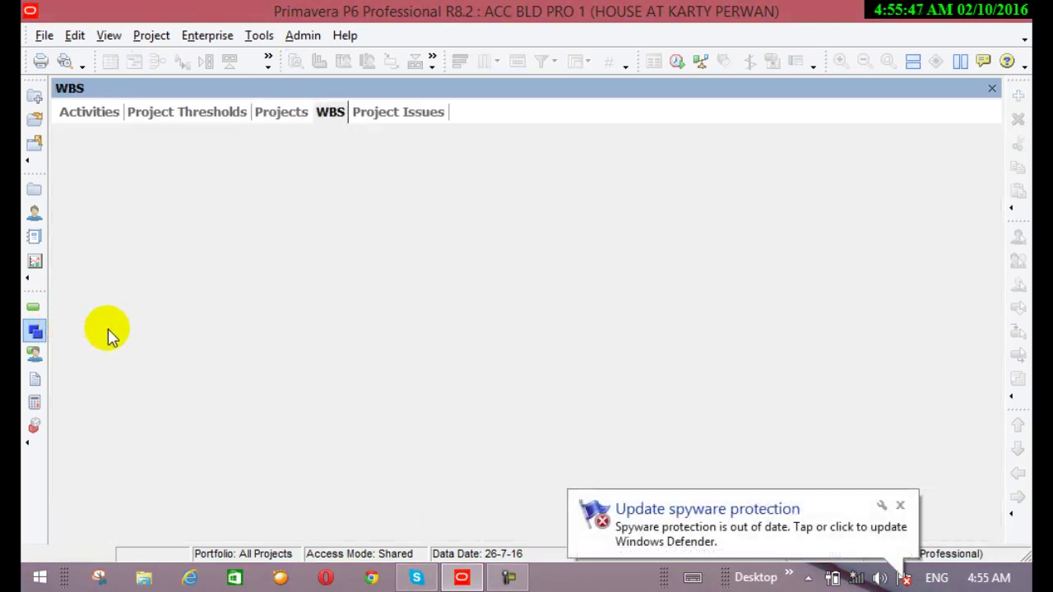
left_click(902, 505)
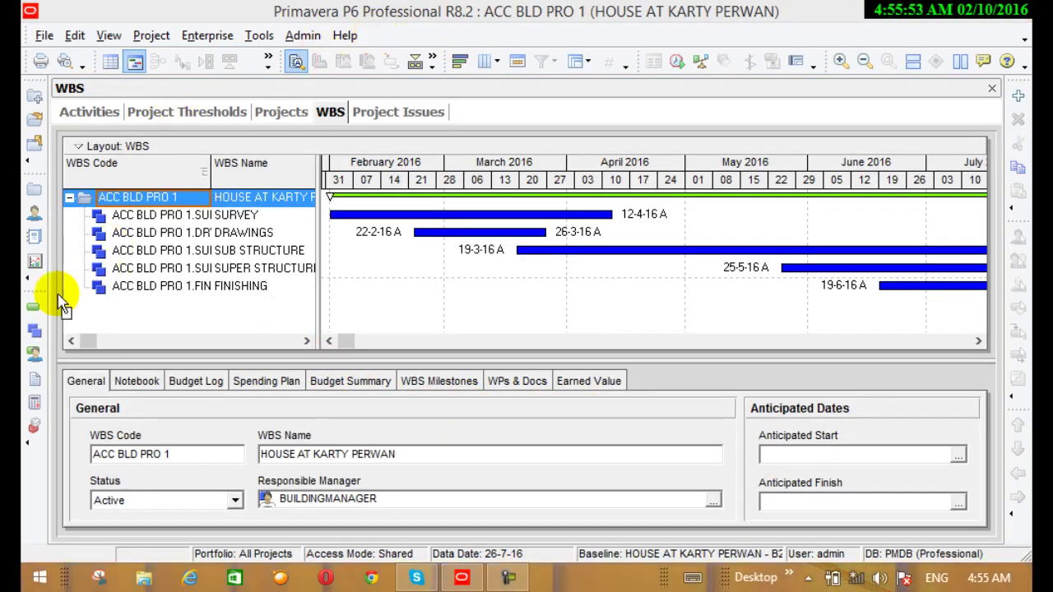
left_click(33, 305)
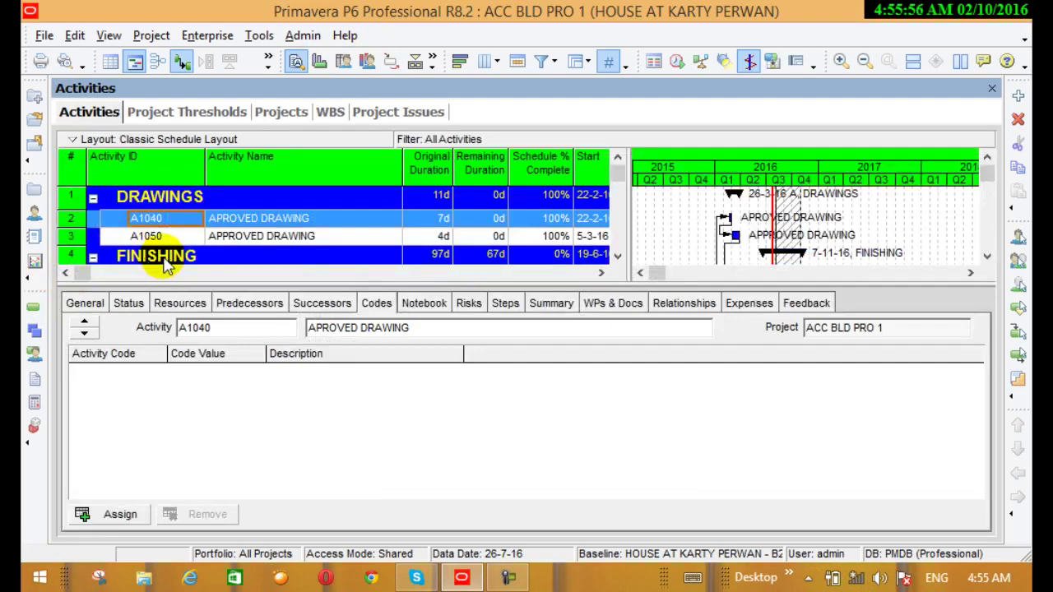
Step: Show the Resources view, browse the resource codes assignable to E&C Resources, and close the list without assigning any
left_click(207, 35)
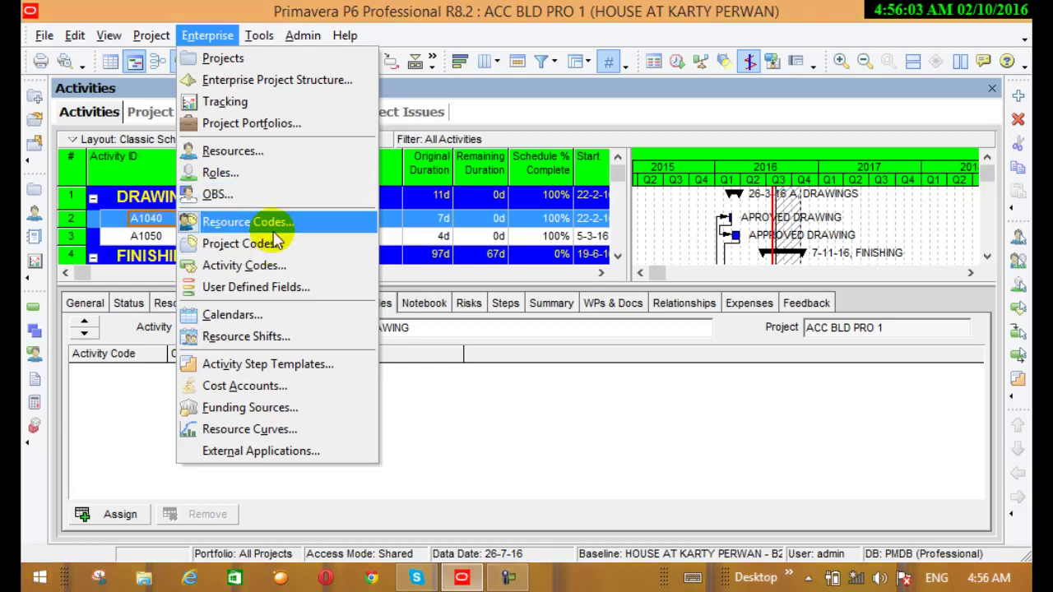
left_click(37, 218)
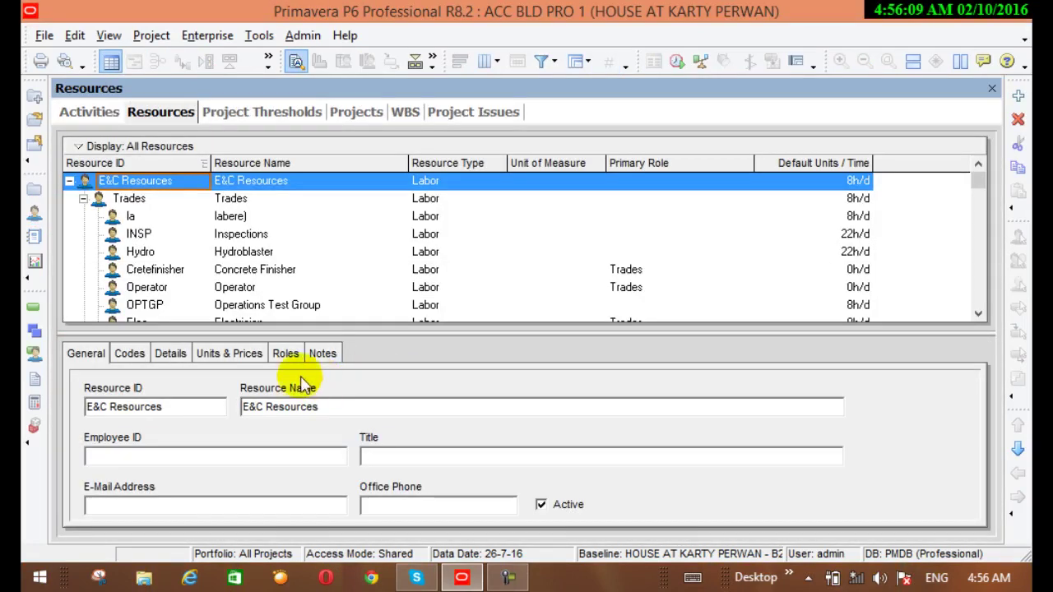
left_click(129, 354)
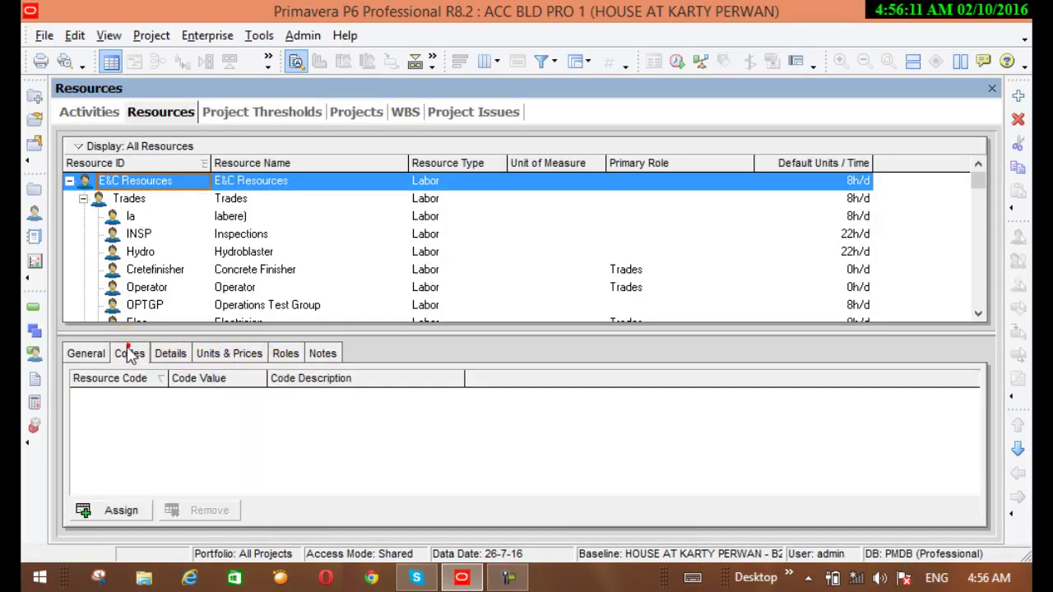
left_click(112, 513)
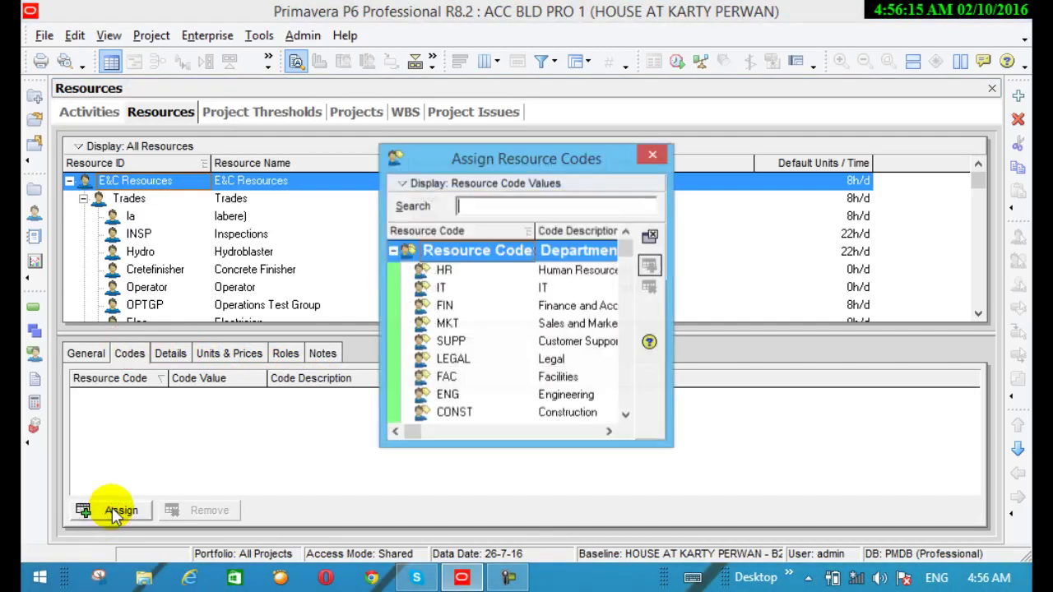
left_click(626, 251)
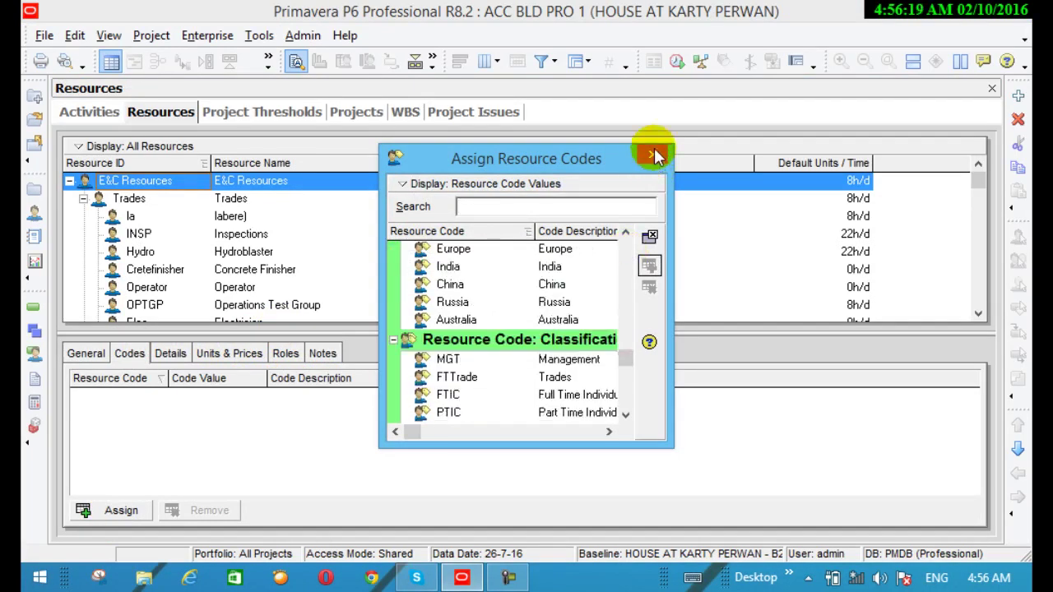
left_click(653, 153)
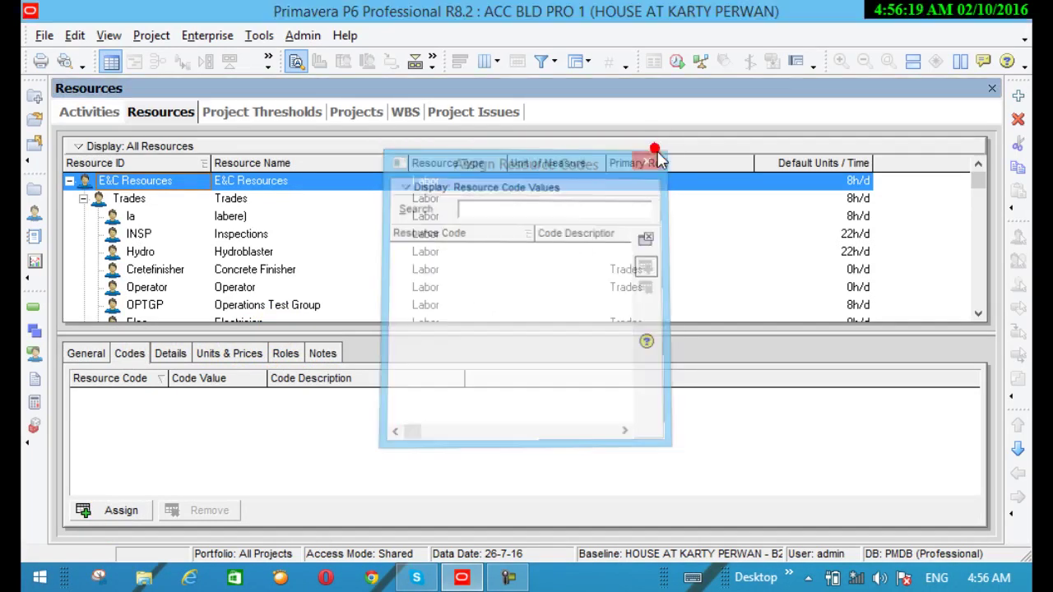
Step: Open the enterprise Resource Codes, switch to the Location code, and add two new code values below North America
left_click(226, 37)
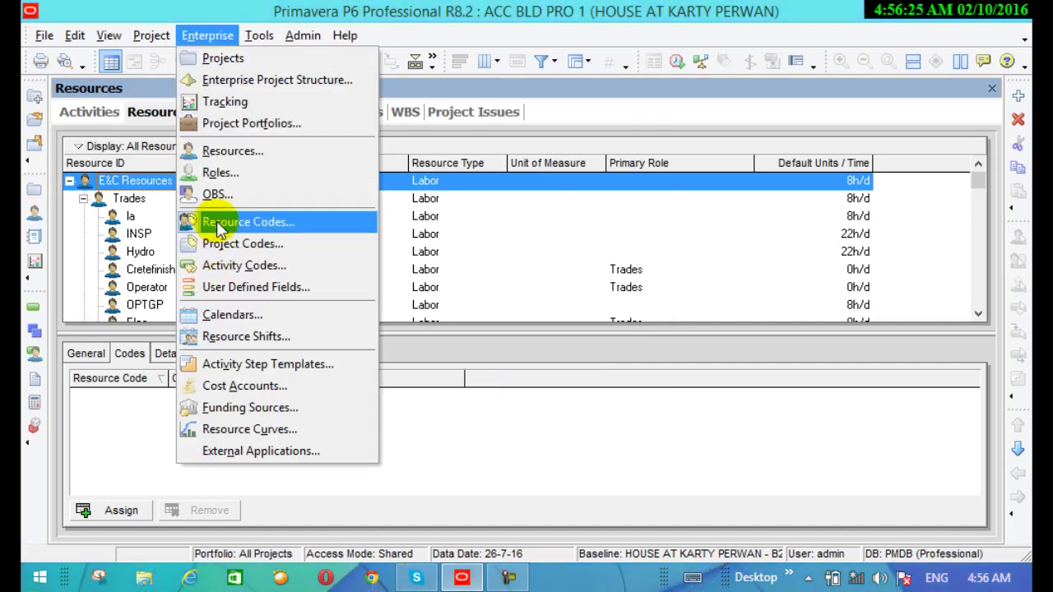
left_click(216, 223)
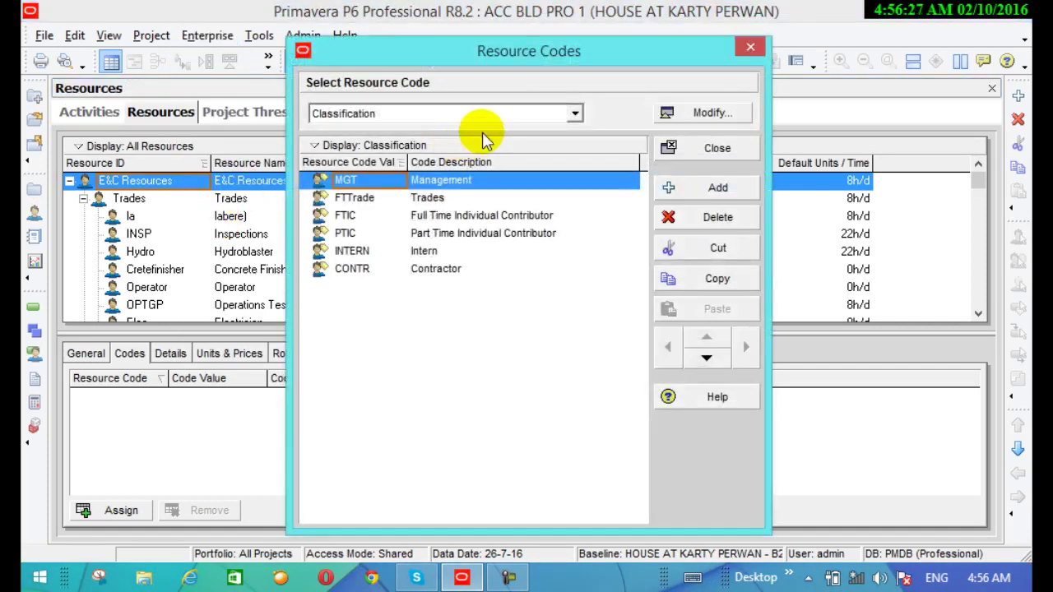
left_click(575, 113)
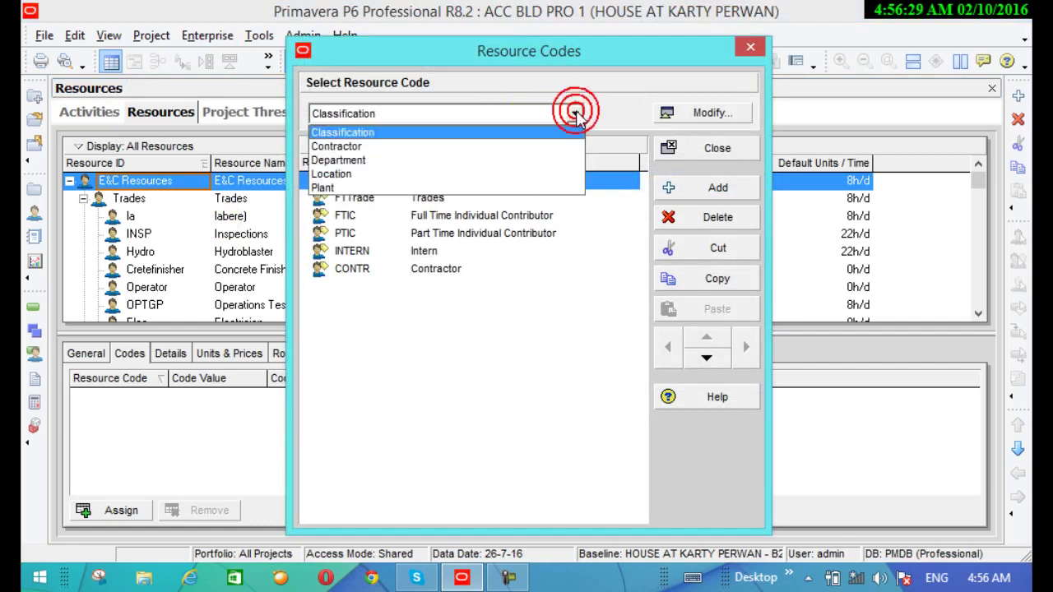
left_click(329, 174)
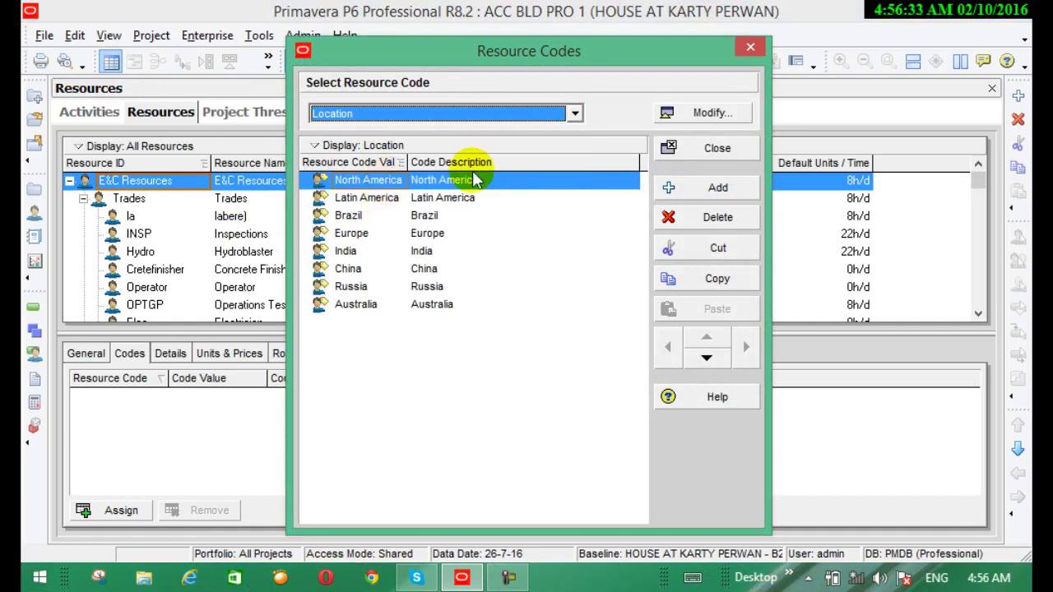
left_click(680, 188)
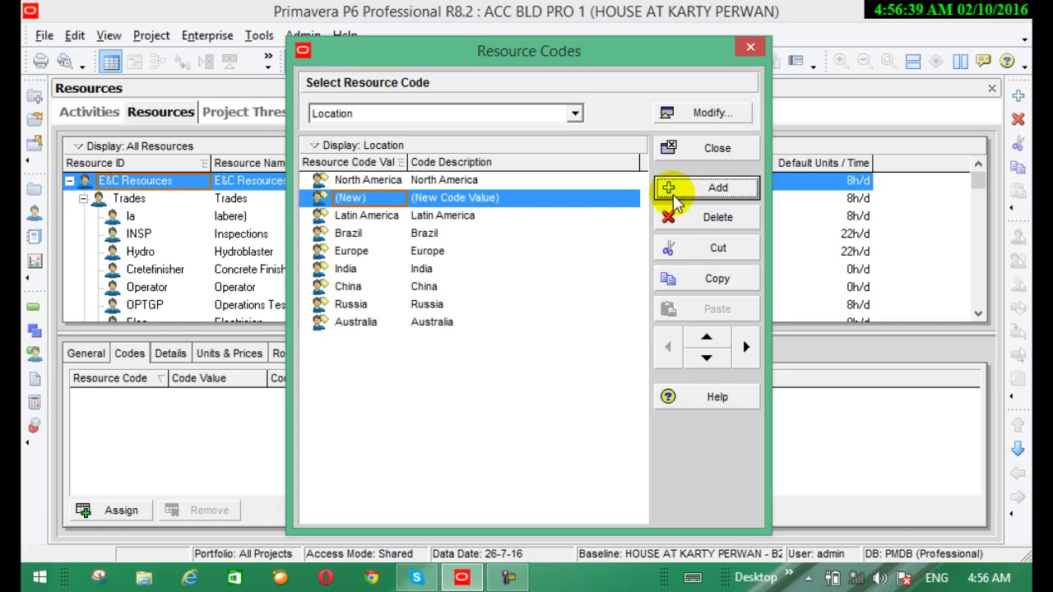
left_click(673, 195)
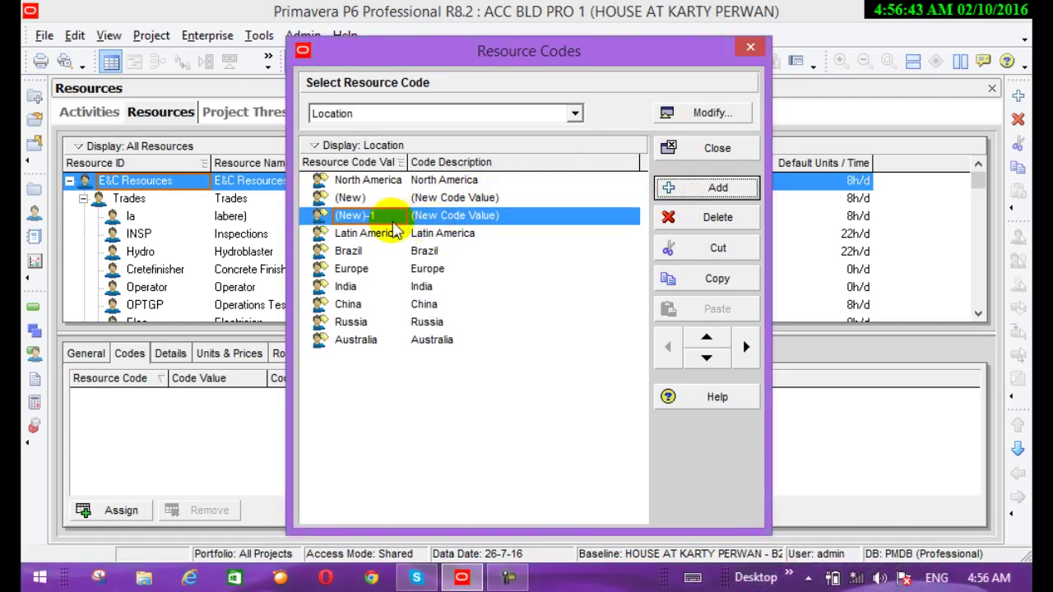
Step: Set the description of the second new Location code value to "kabul"
left_click(453, 215)
left_click(453, 215)
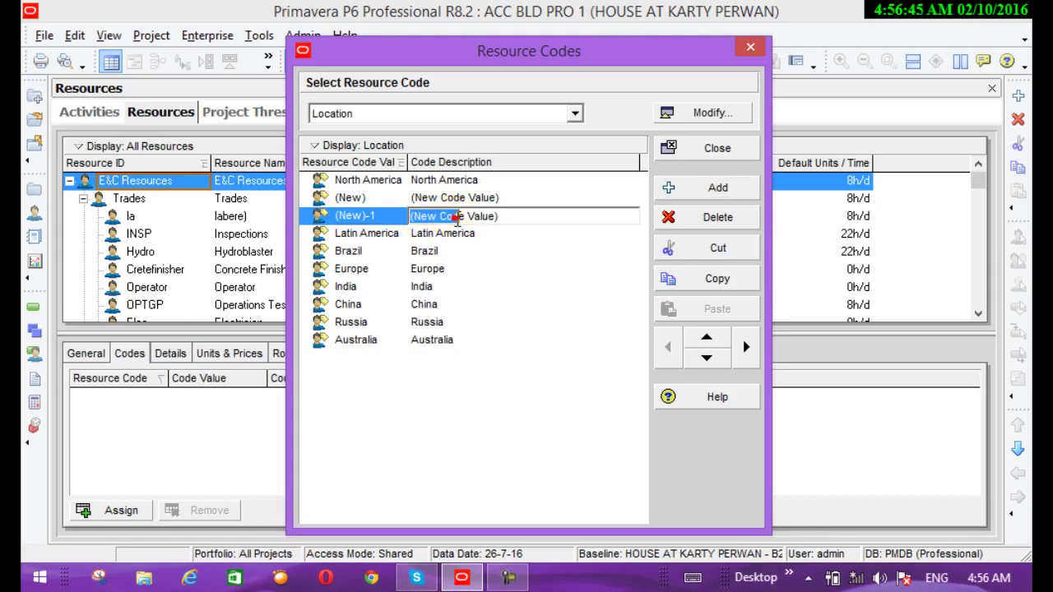
left_click(509, 217)
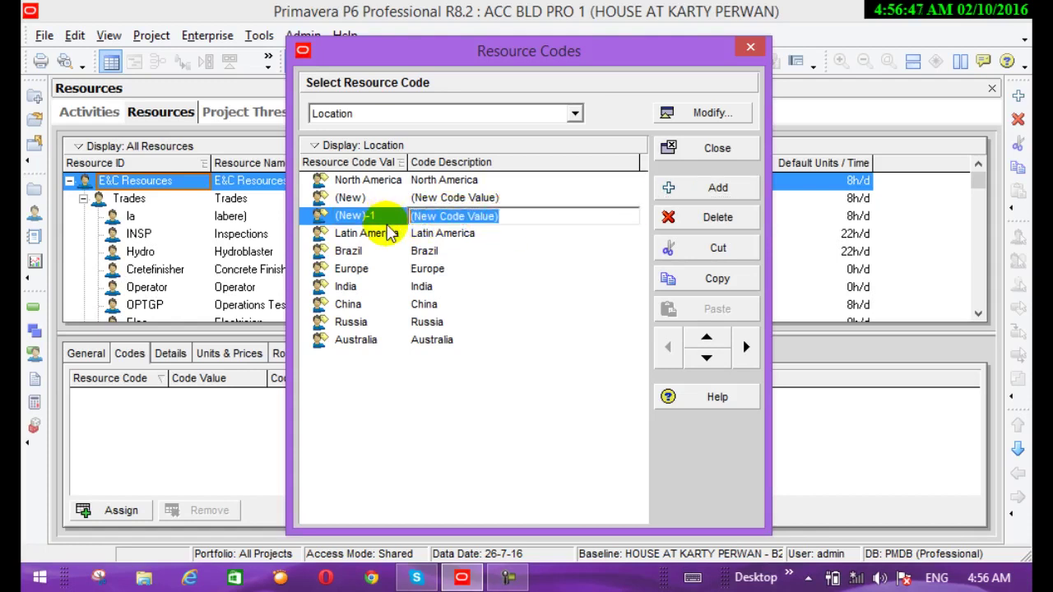
type("ka")
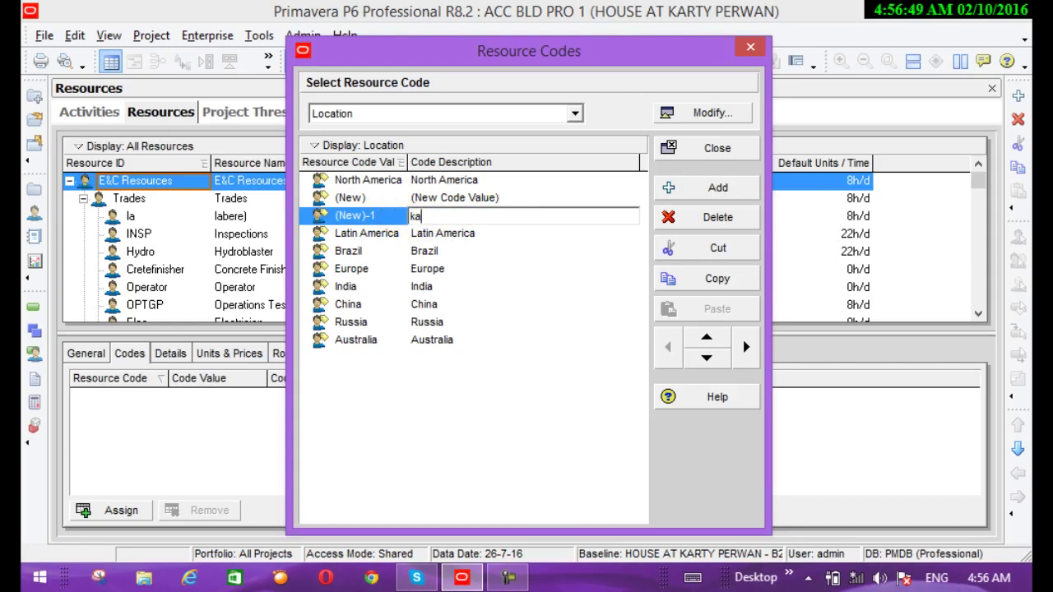
type("bul")
left_click(529, 287)
Step: Switch to the Classification resource code and change the description of the MGT value to "engr"
left_click(575, 114)
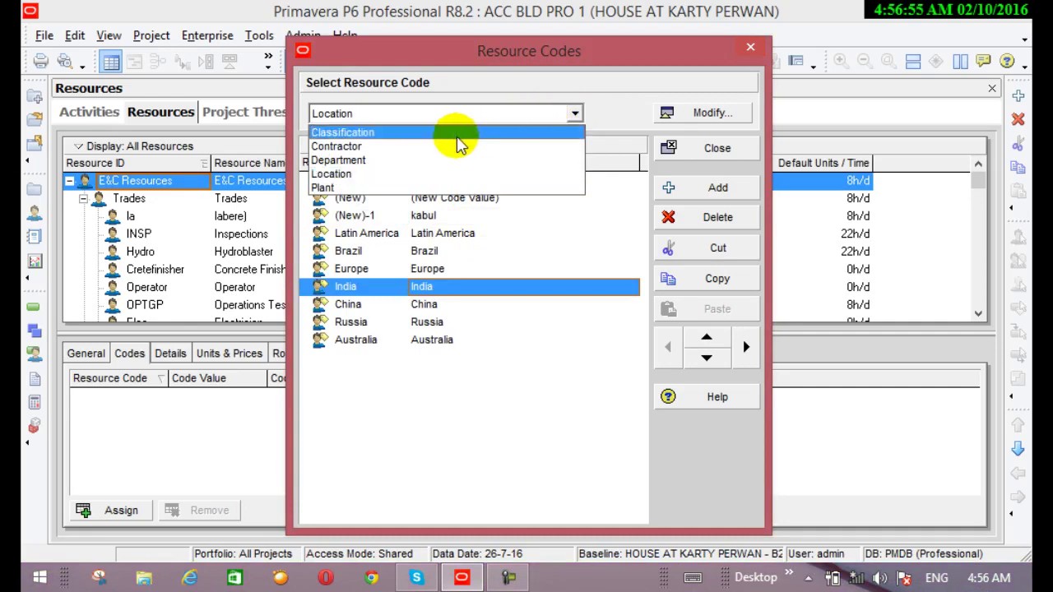
left_click(457, 134)
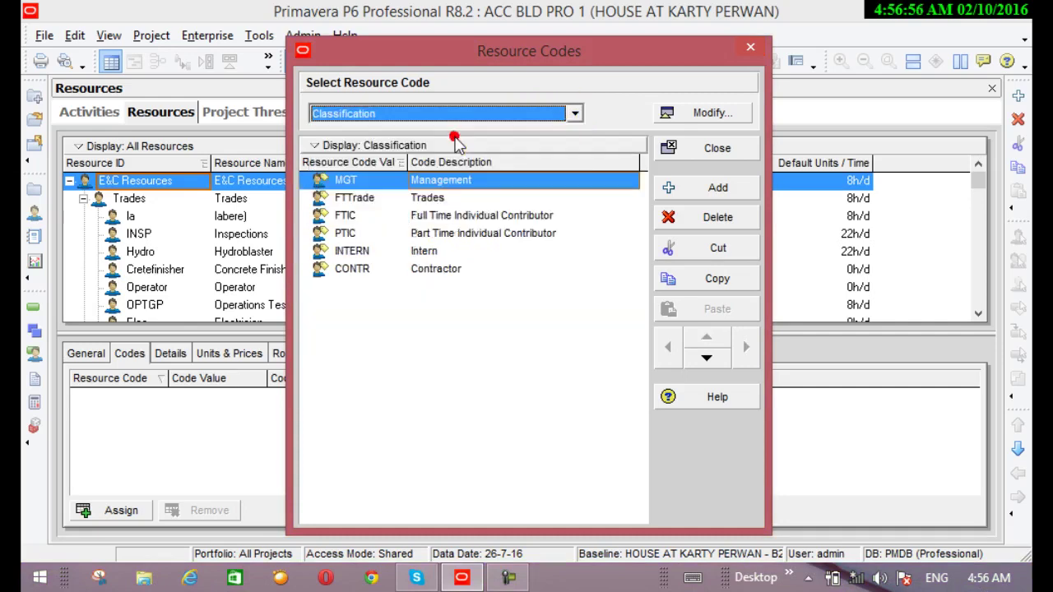
left_click(455, 182)
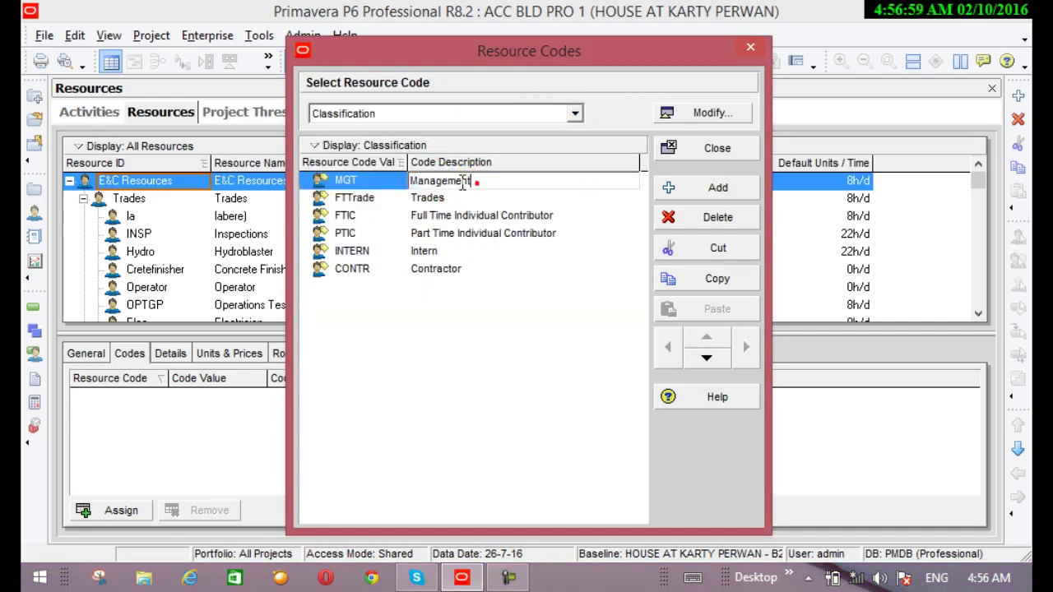
type("e")
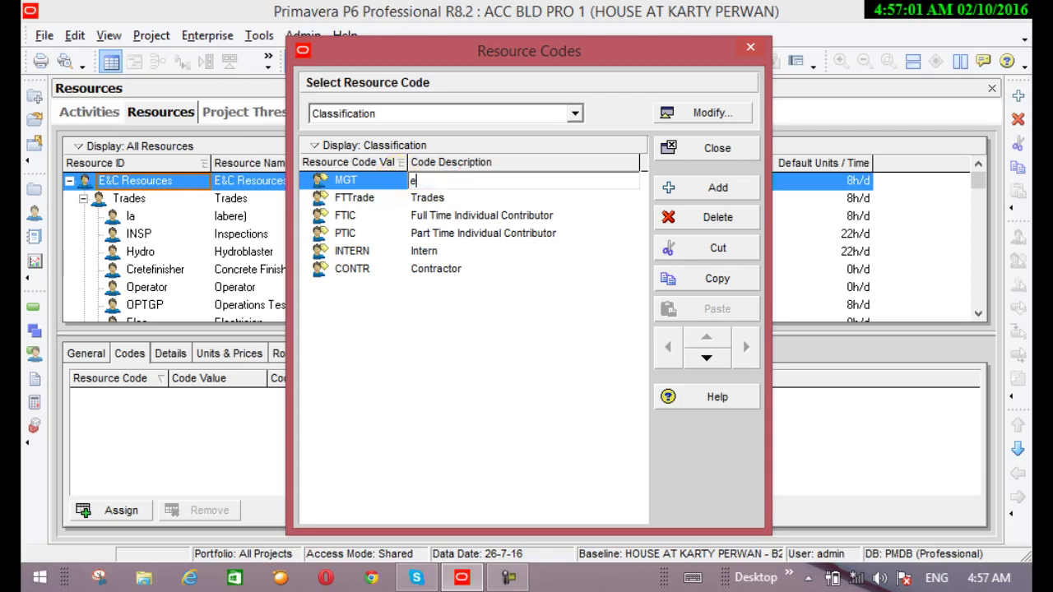
type("ngr")
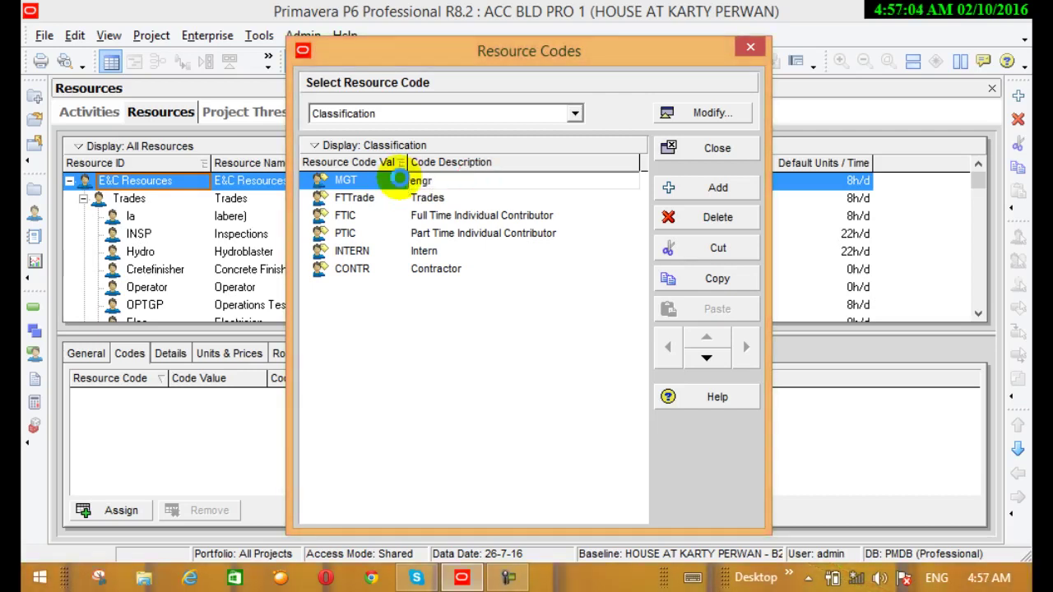
key("Return")
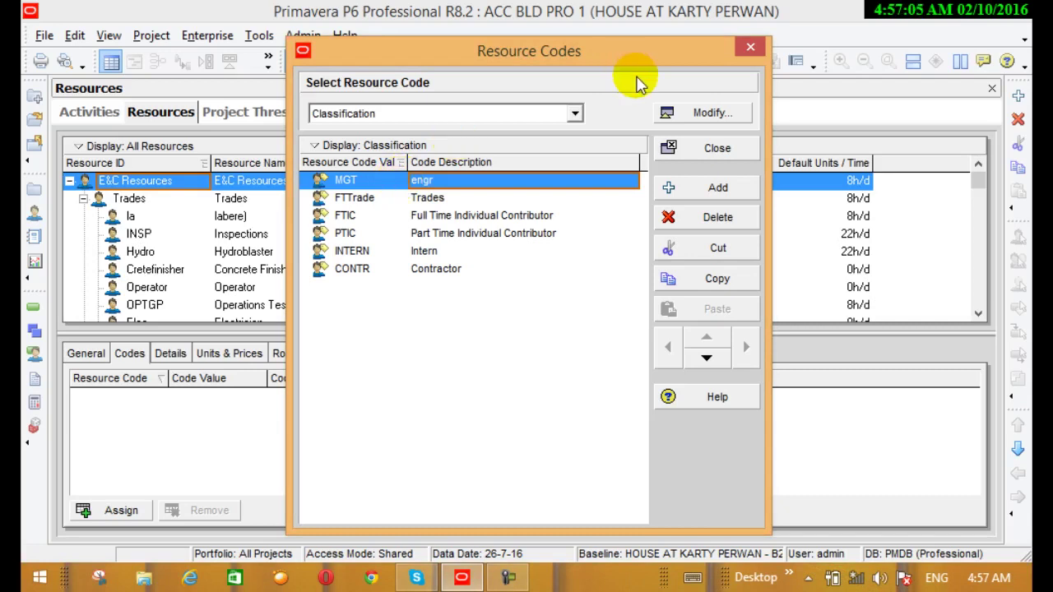
Step: Close the Resource Codes and assign the Location code value described as "kabul" to E&C Resources
left_click(750, 47)
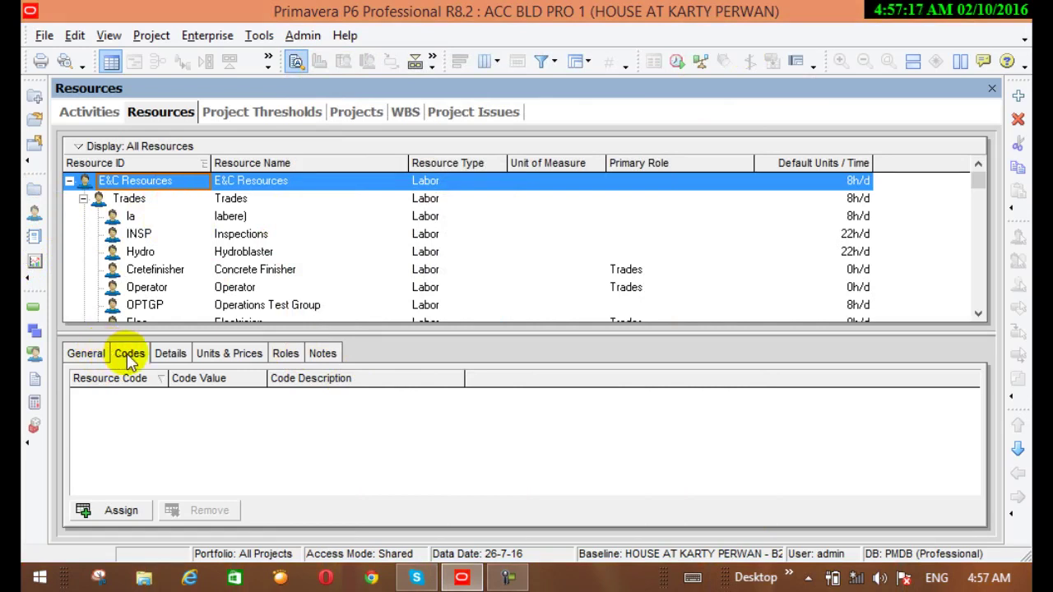
left_click(111, 511)
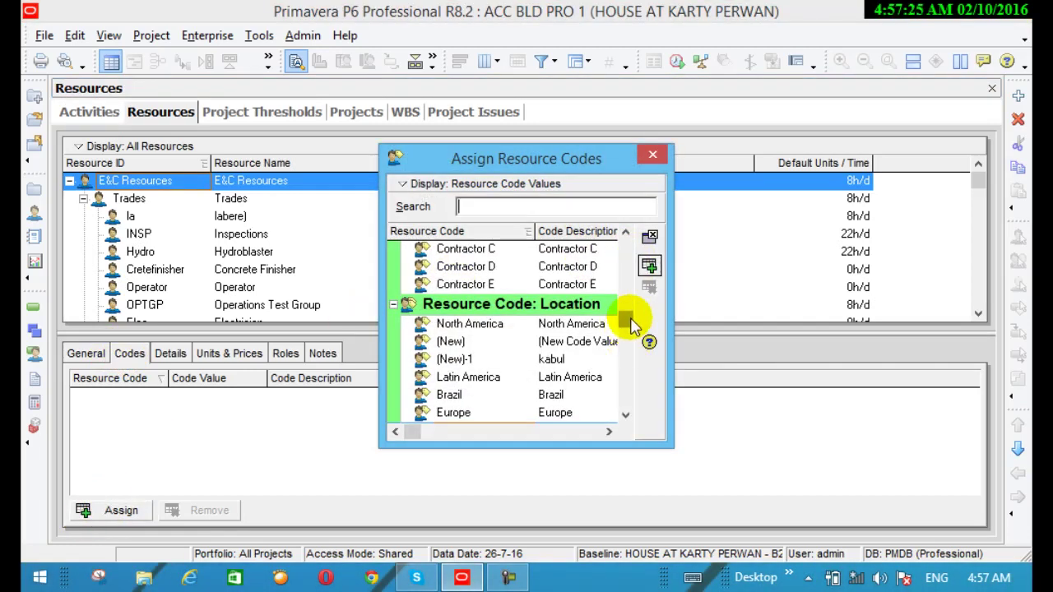
left_click(547, 362)
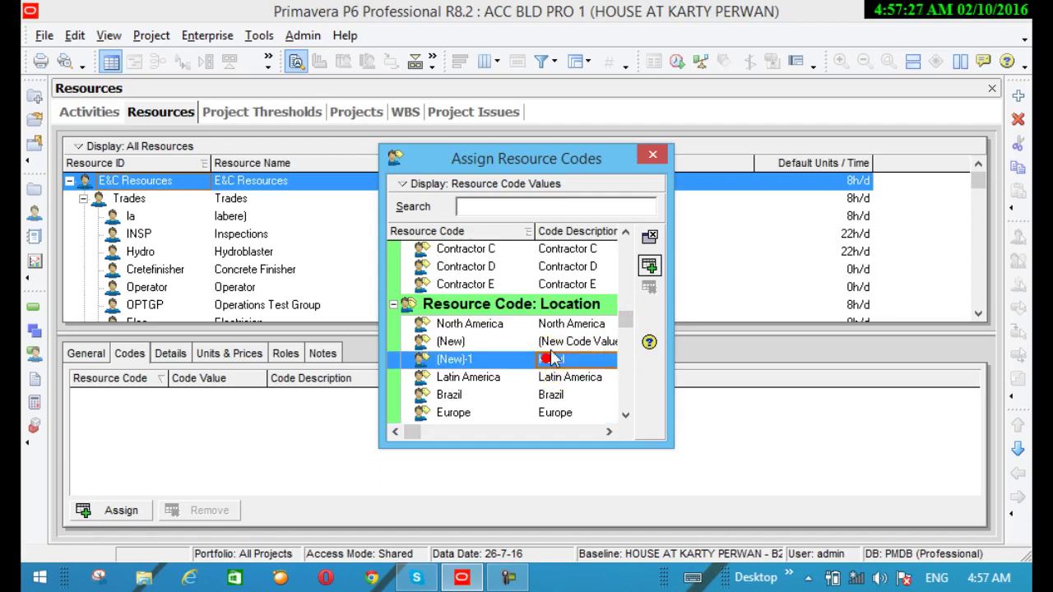
left_click(649, 265)
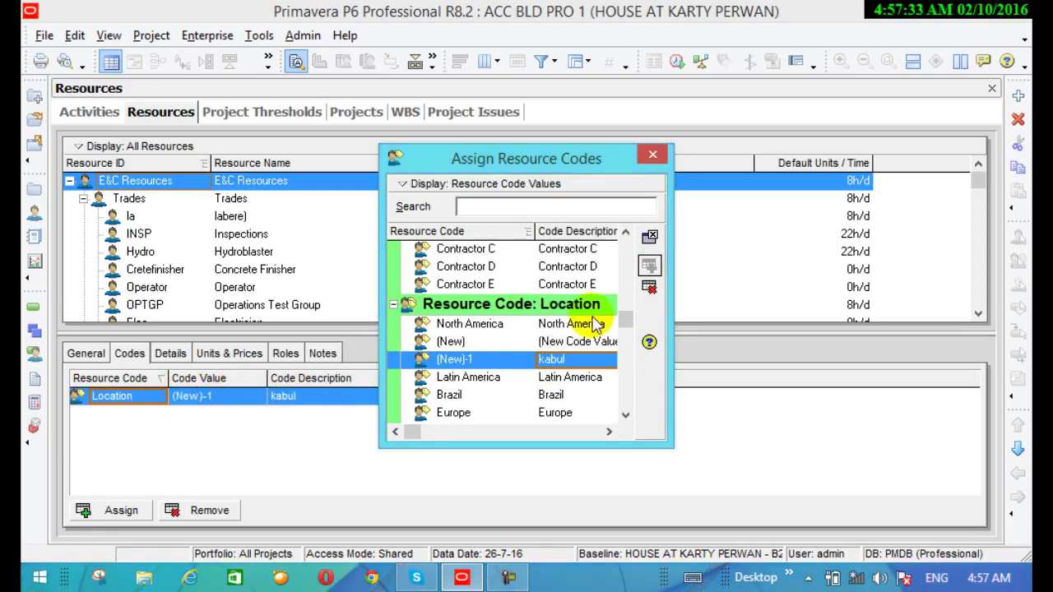
Step: Assign the ENG (Engineering) department code value to E&C Resources and close the code list
left_click_drag(625, 321, 629, 270)
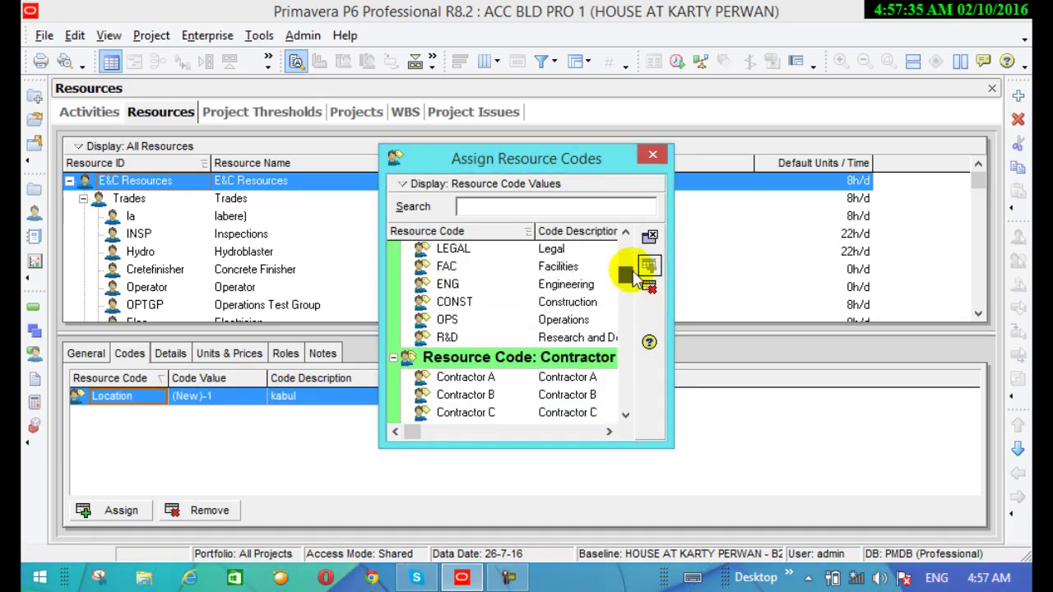
left_click(574, 288)
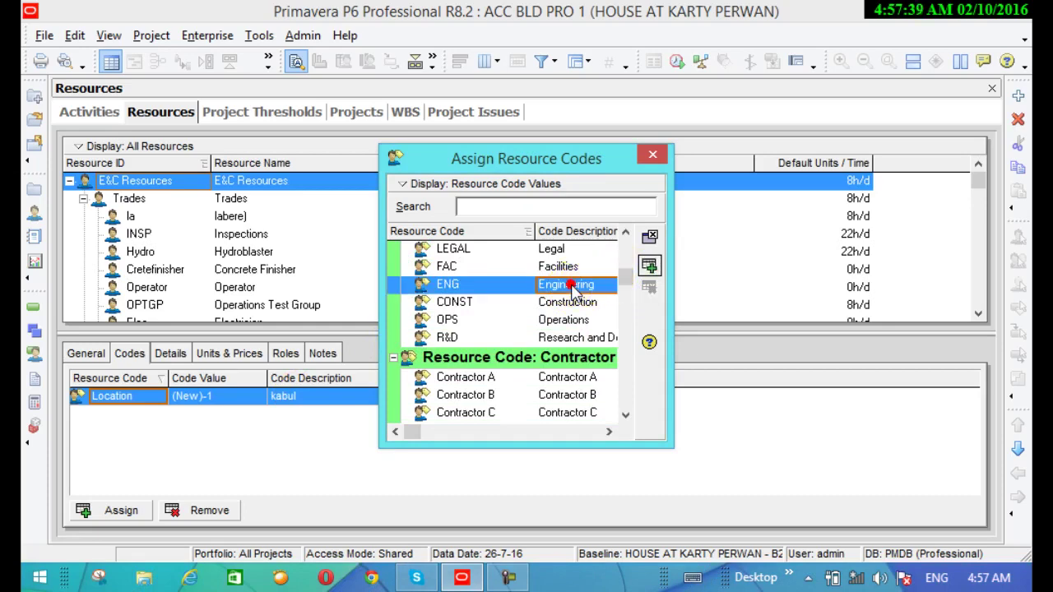
left_click(645, 274)
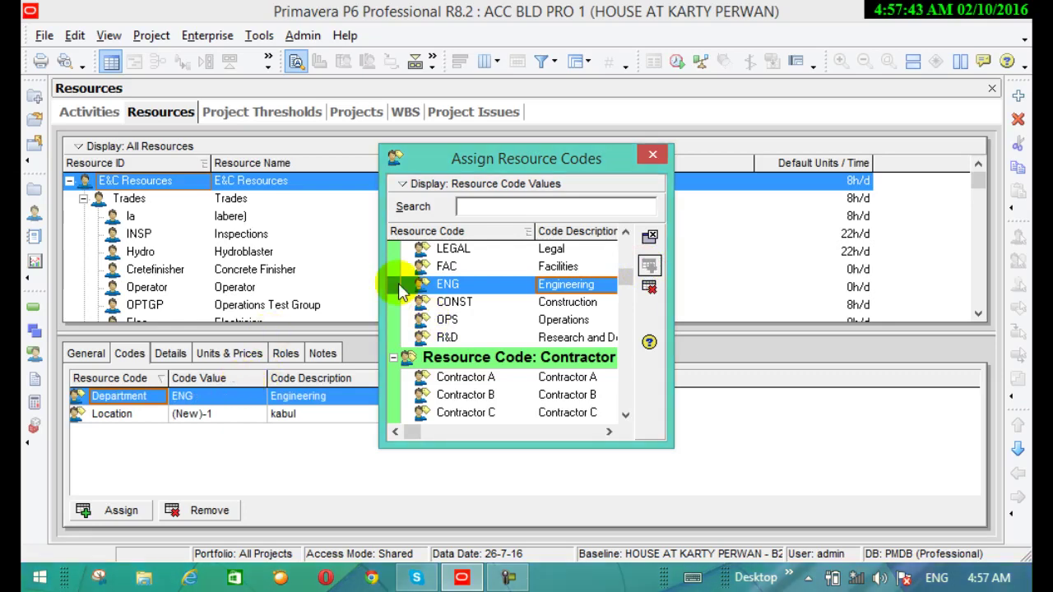
left_click(650, 153)
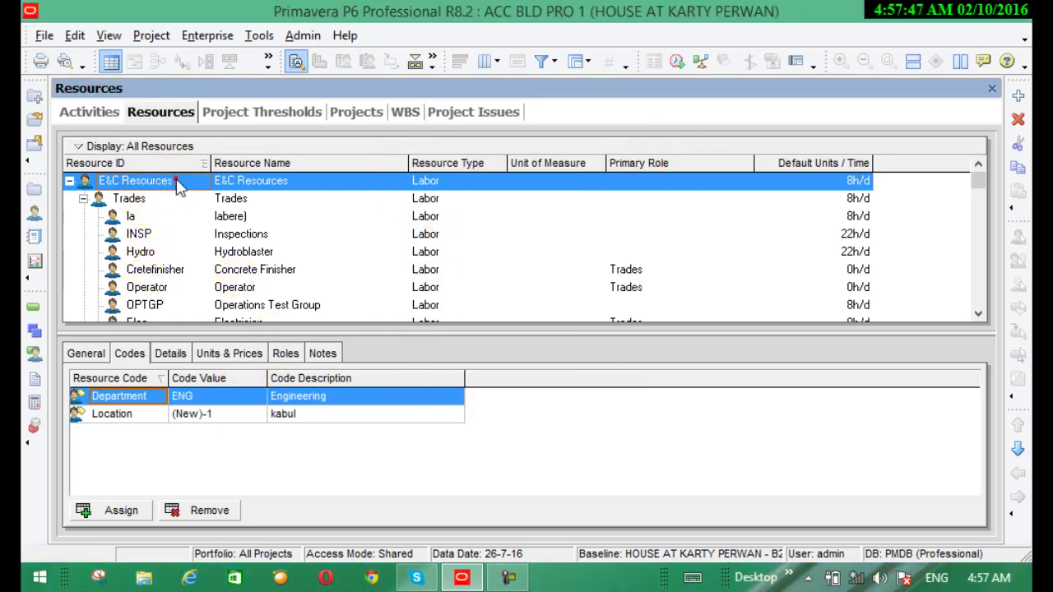
Step: Check the code assignments of the Trades and la resources, and show the Activities view with an enlarged activity table
left_click(240, 197)
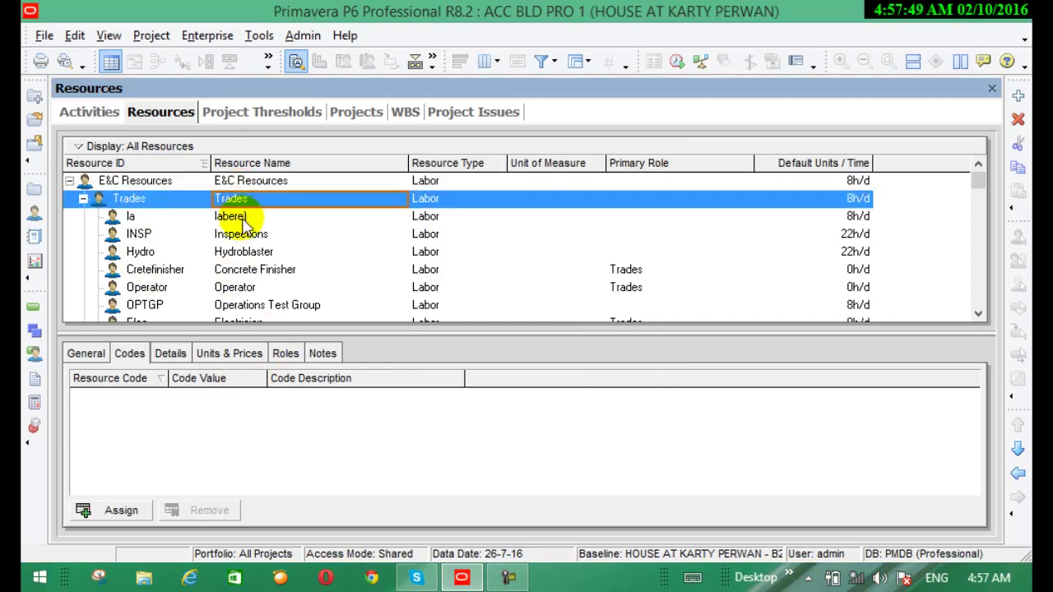
left_click(242, 217)
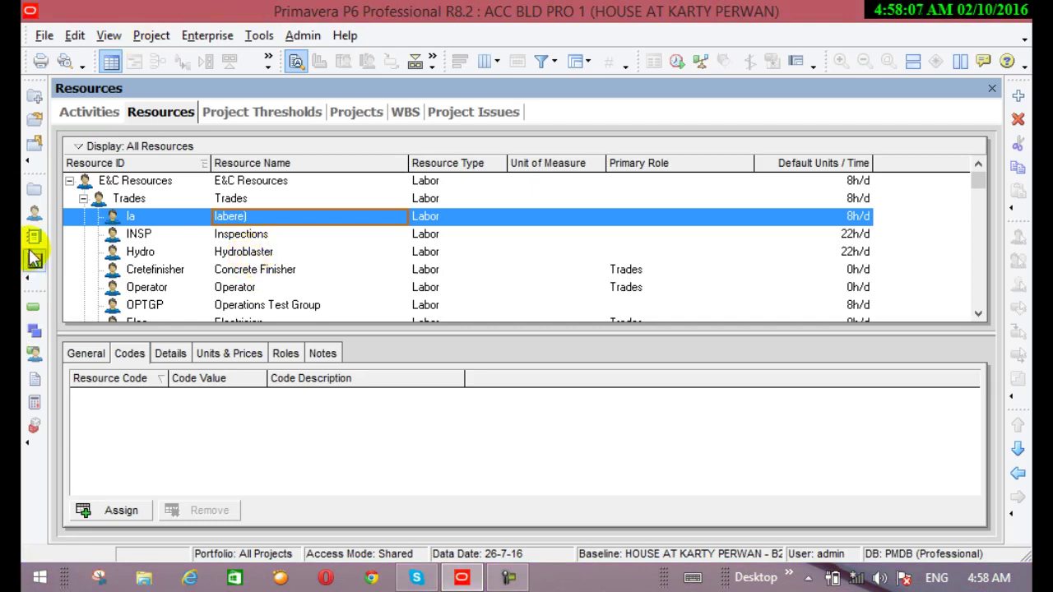
left_click(34, 306)
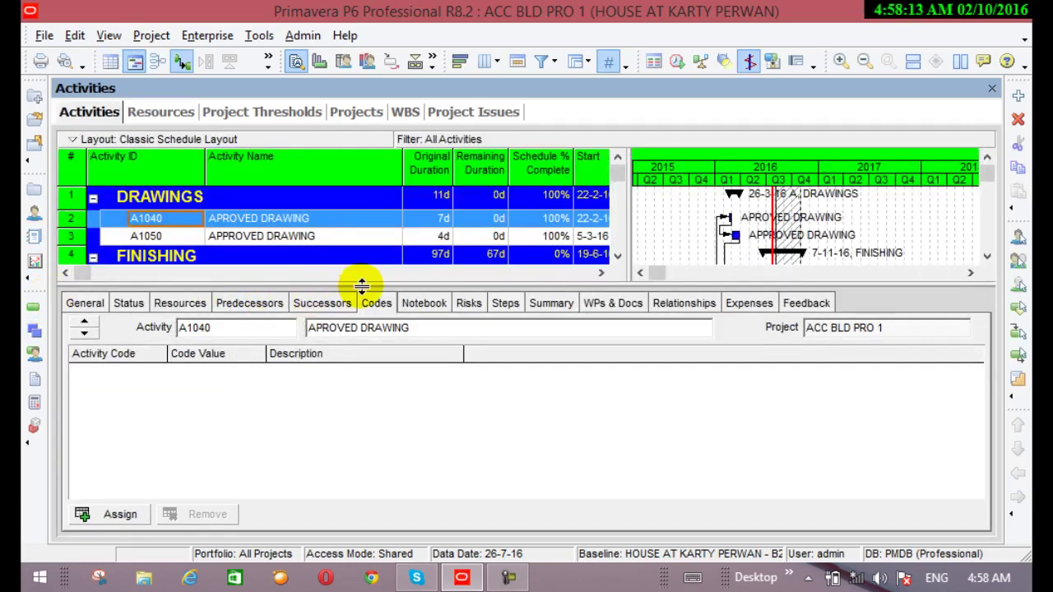
left_click_drag(361, 285, 361, 329)
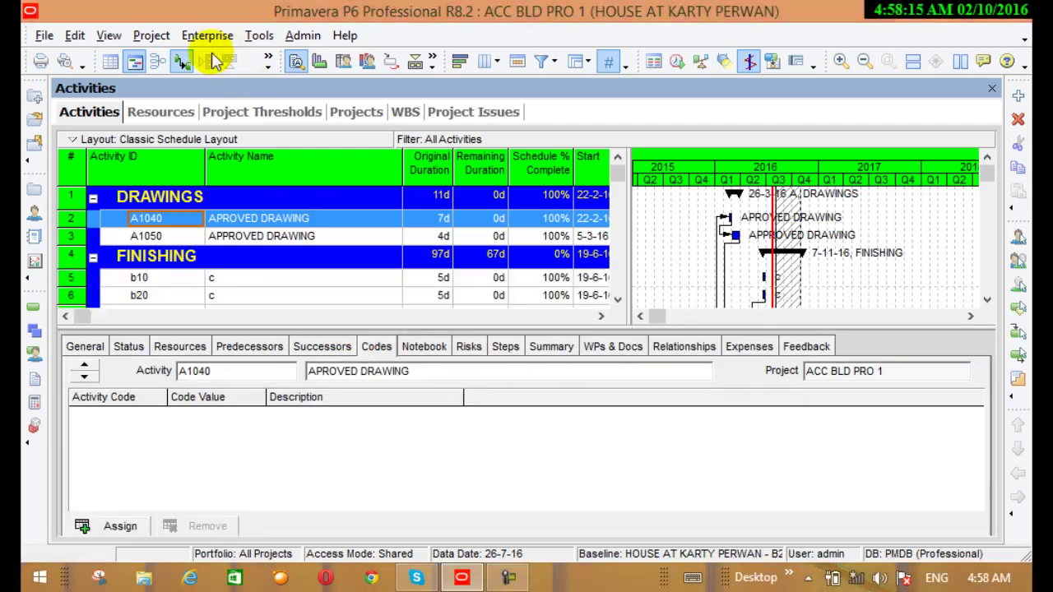
Step: Open the Activity Step Templates and delete every step of the excavetion template except the first
left_click(208, 35)
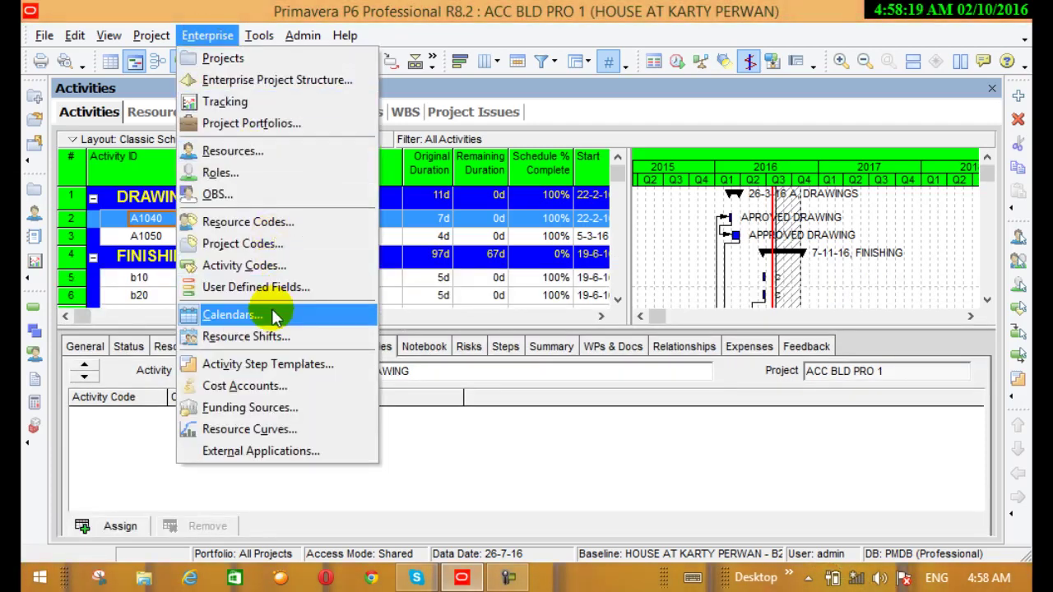
left_click(279, 365)
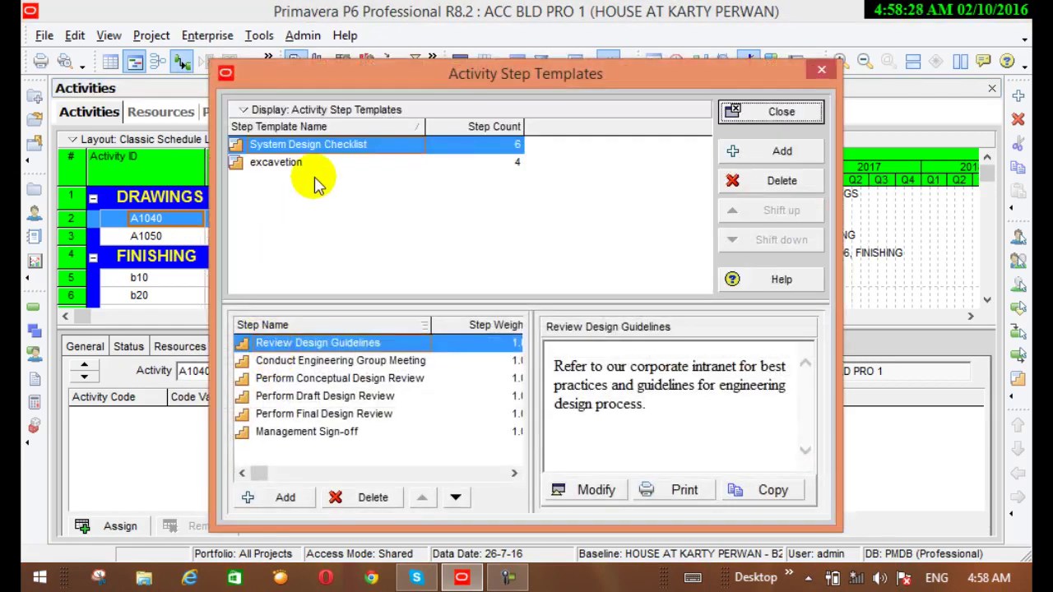
left_click(288, 165)
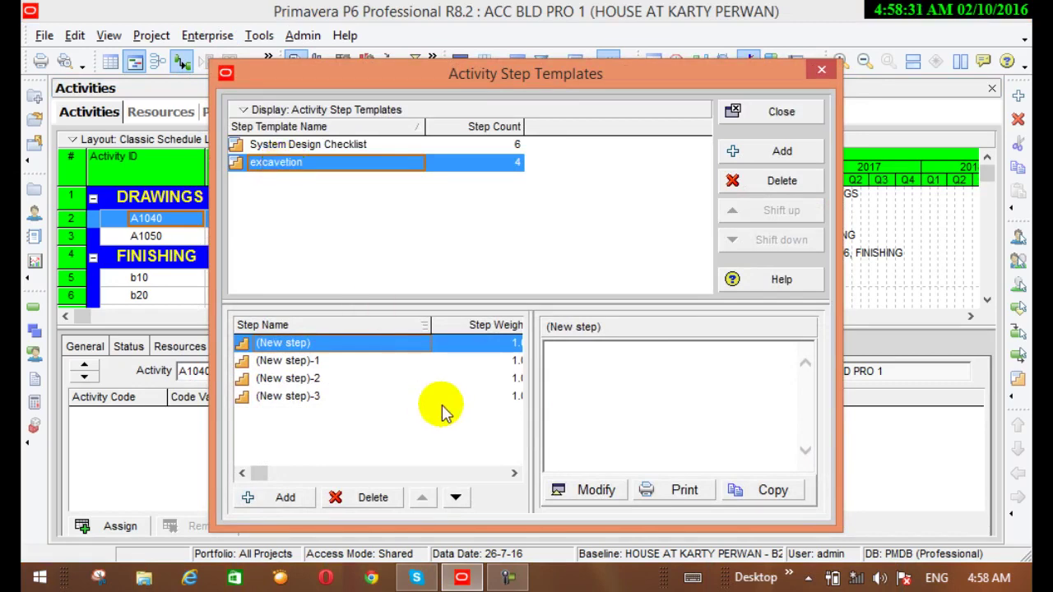
left_click(313, 360)
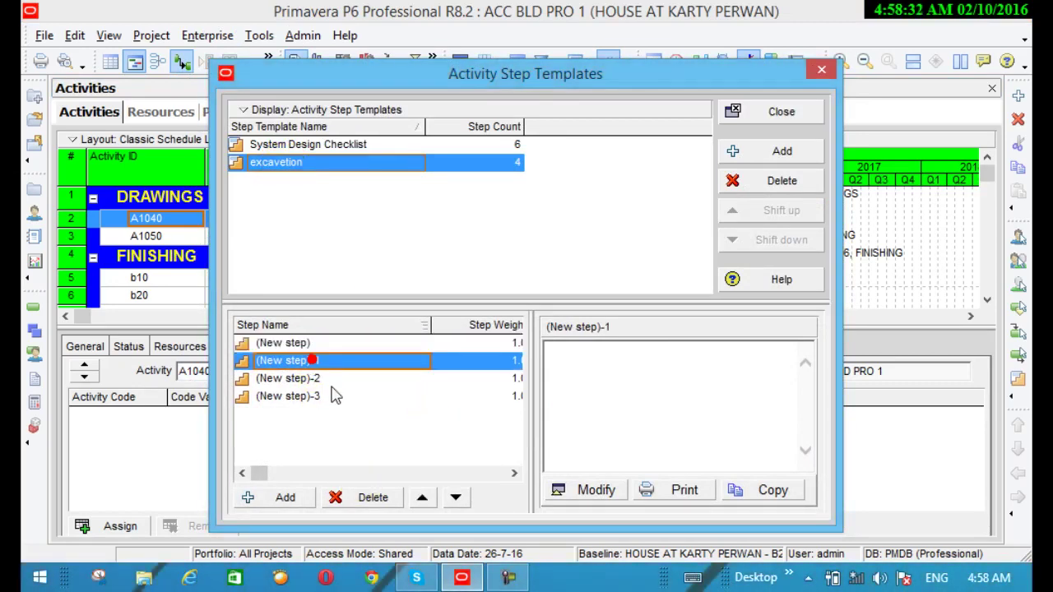
left_click(370, 497)
left_click(463, 344)
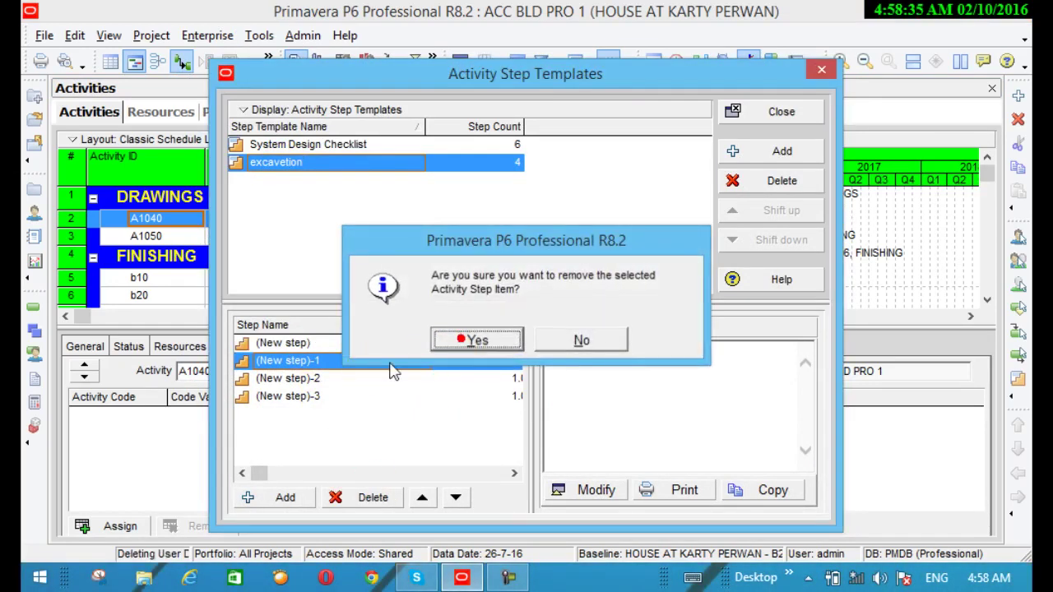
left_click(305, 377)
left_click(362, 499)
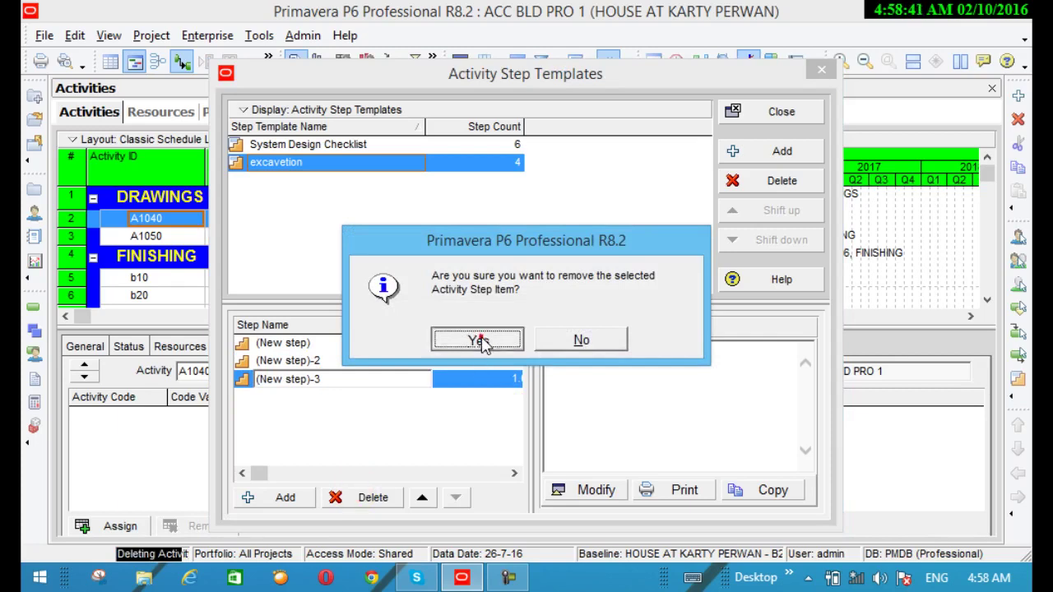
left_click(479, 340)
key("Delete")
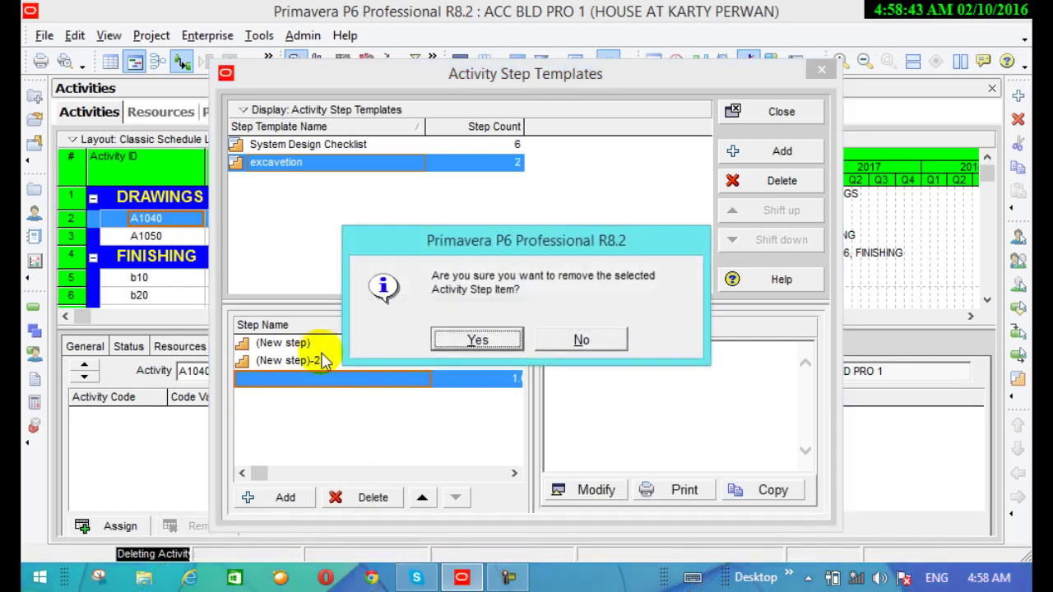
left_click(473, 341)
left_click(393, 350)
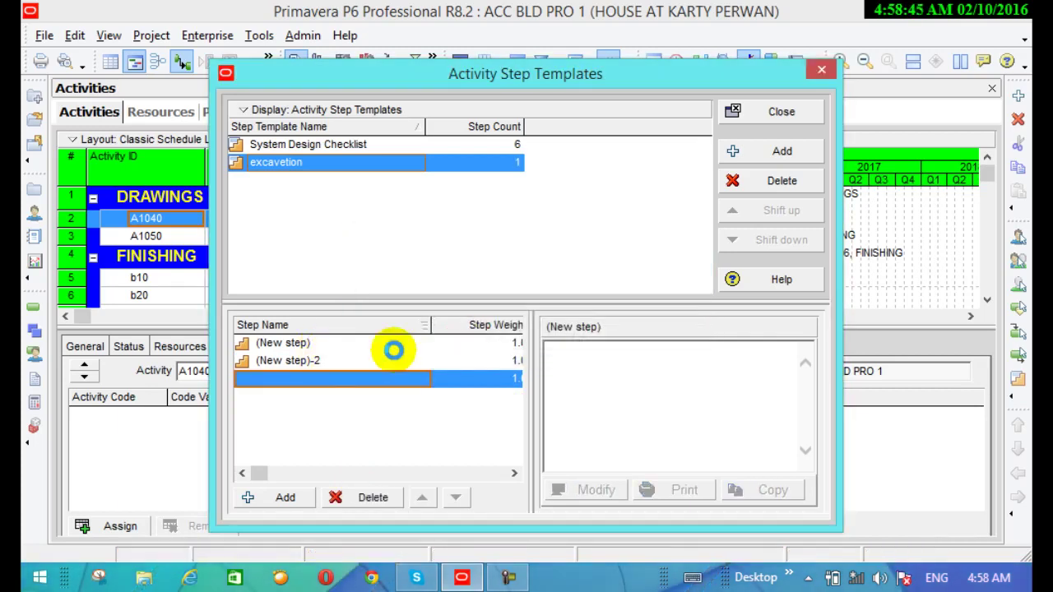
left_click(317, 363)
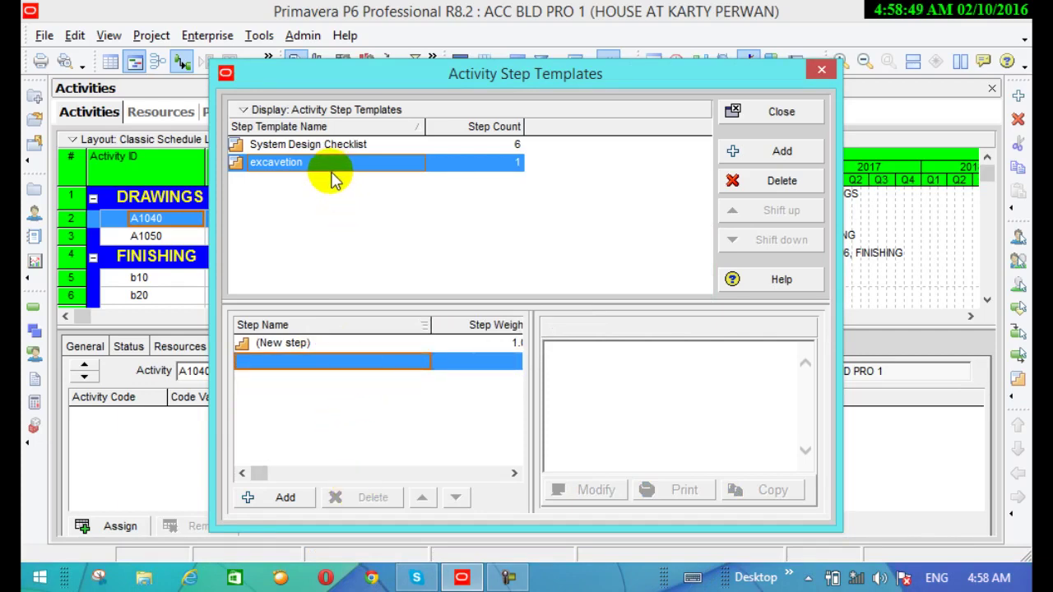
Step: Add four new steps to the excavetion template and close the Activity Step Templates
left_click(284, 496)
left_click(288, 498)
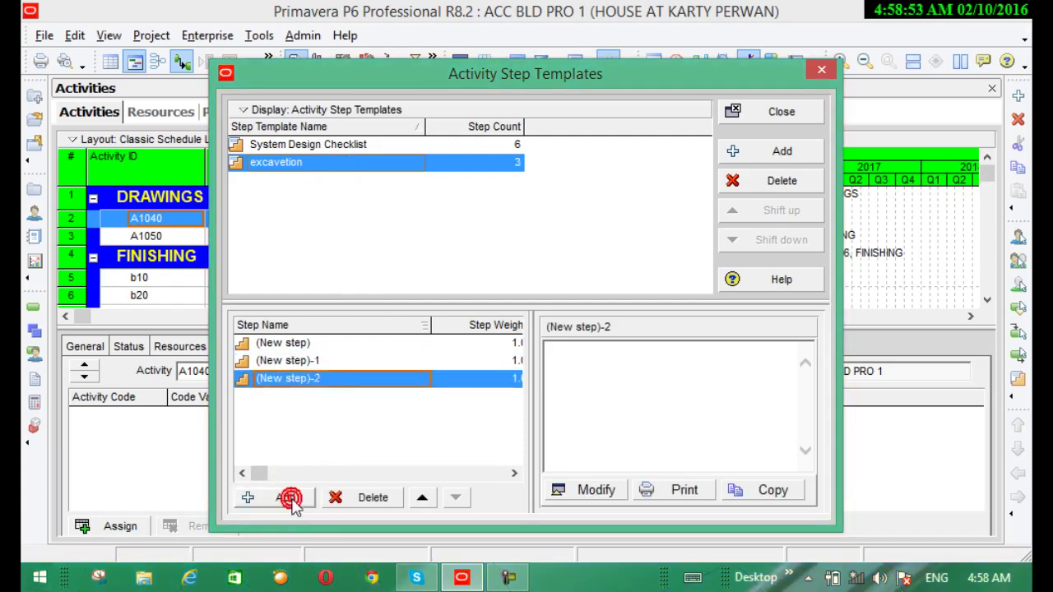
left_click(288, 498)
left_click(288, 498)
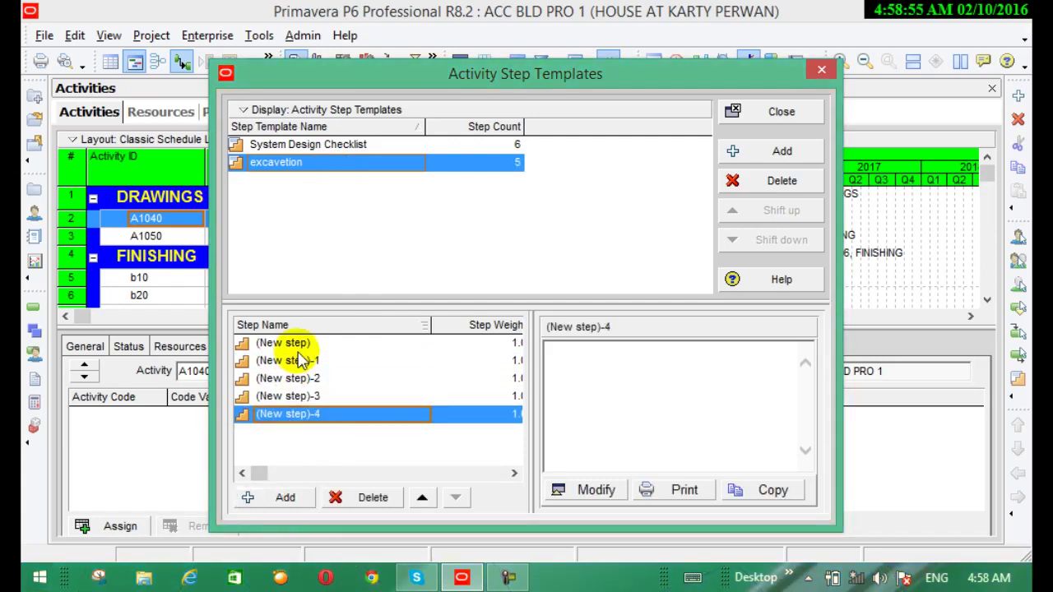
left_click(735, 111)
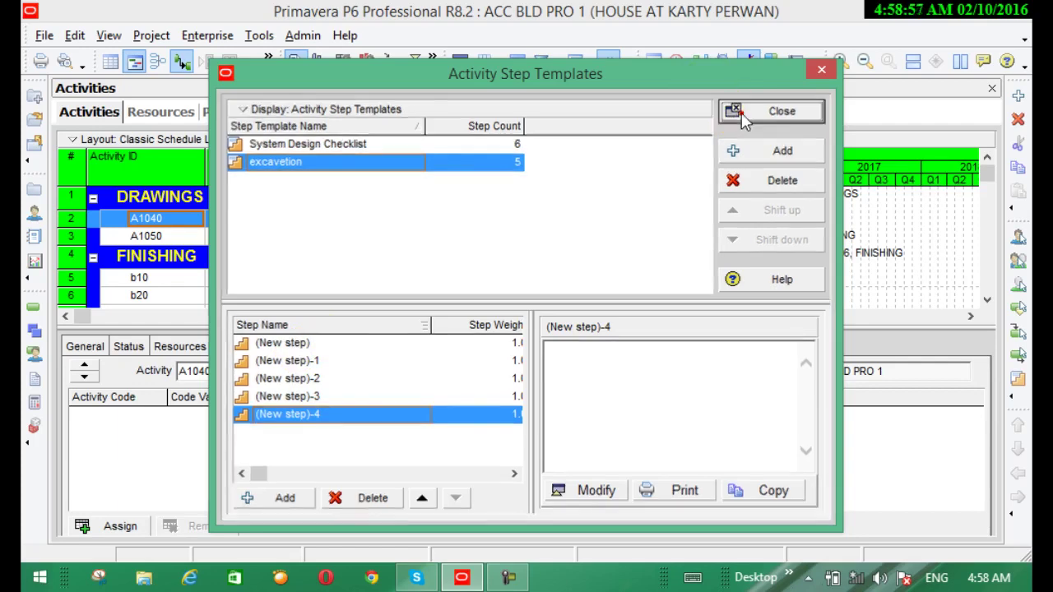
Step: Examine the steps of the EXCAVATION (A1070) and BRICK WORK IN SUB STRUCTURE (A1090) activities
scroll(277, 247, "down", 4)
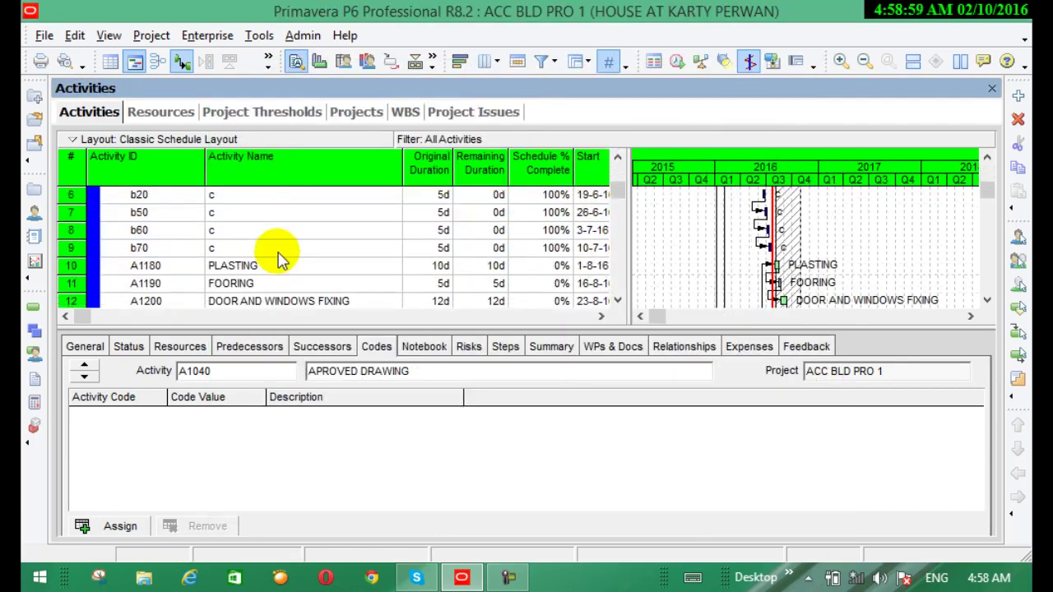
scroll(277, 260, "down", 3)
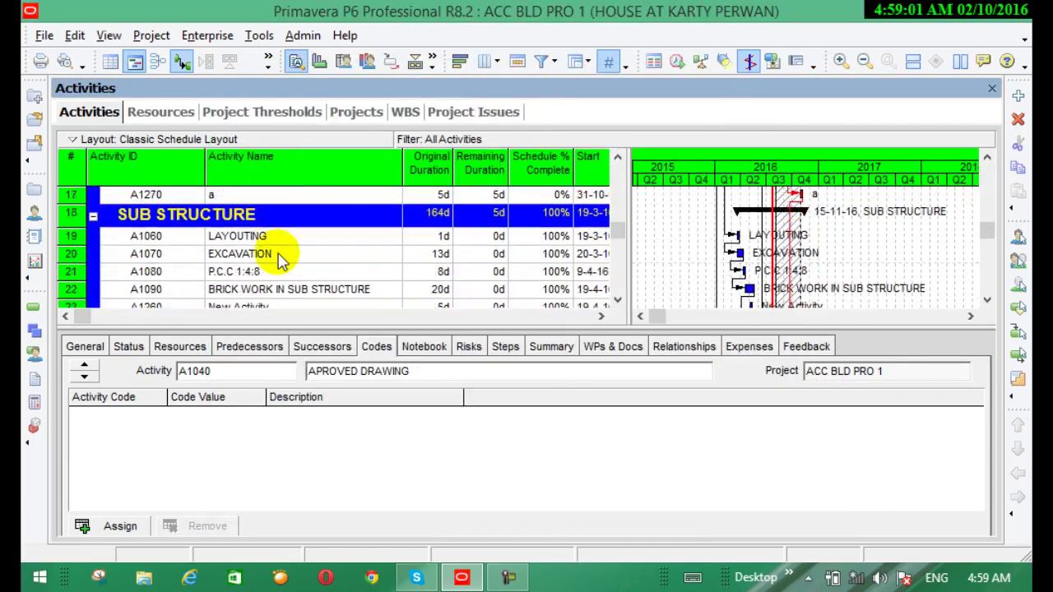
left_click(279, 255)
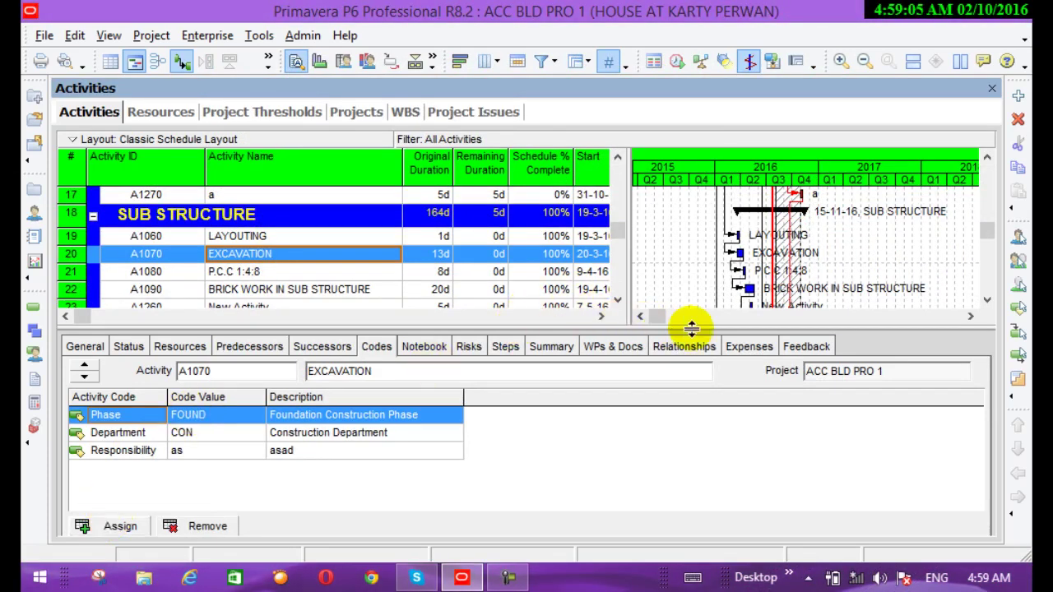
left_click(505, 349)
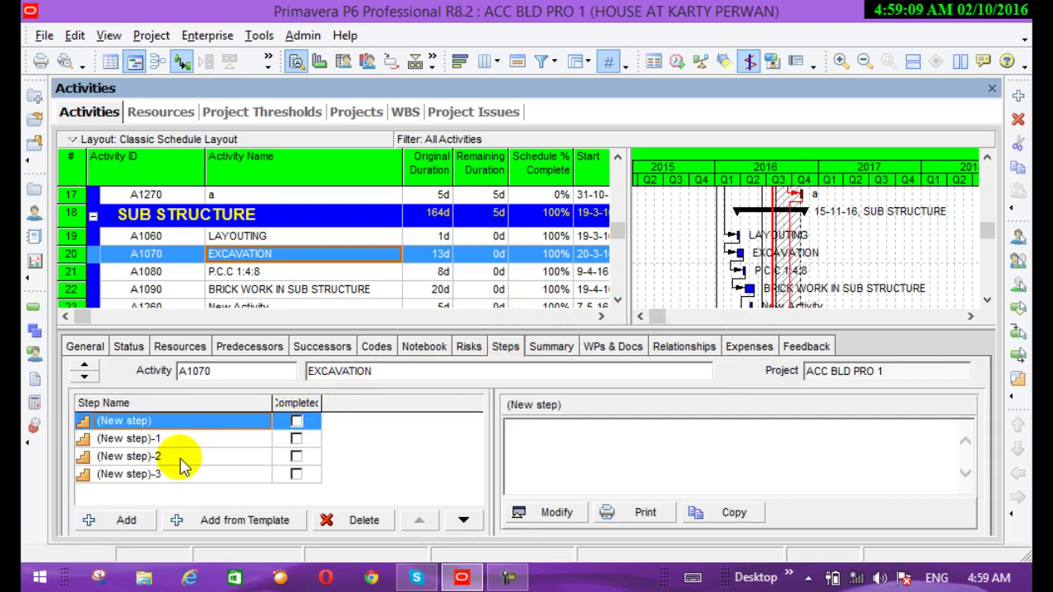
left_click(263, 292)
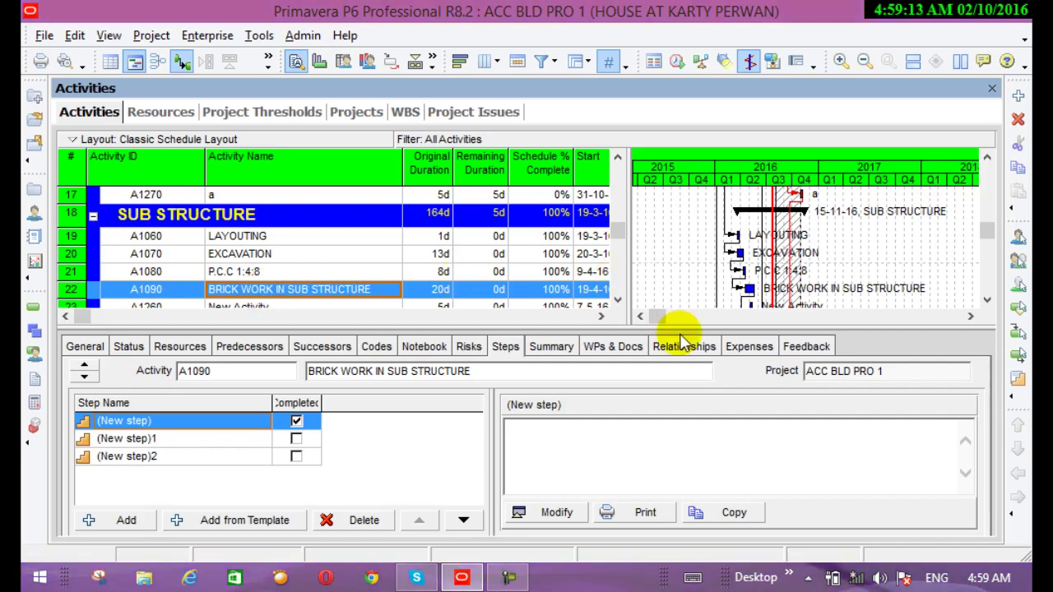
Step: Reopen the Activity Step Templates and add one more step below the first step of the excavetion template
left_click(205, 37)
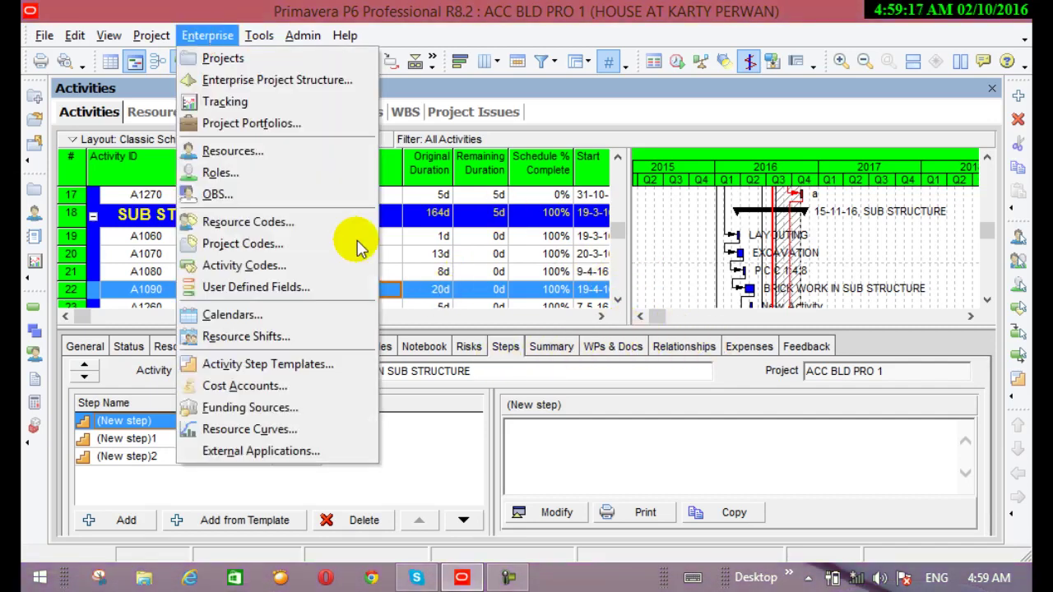
left_click(243, 369)
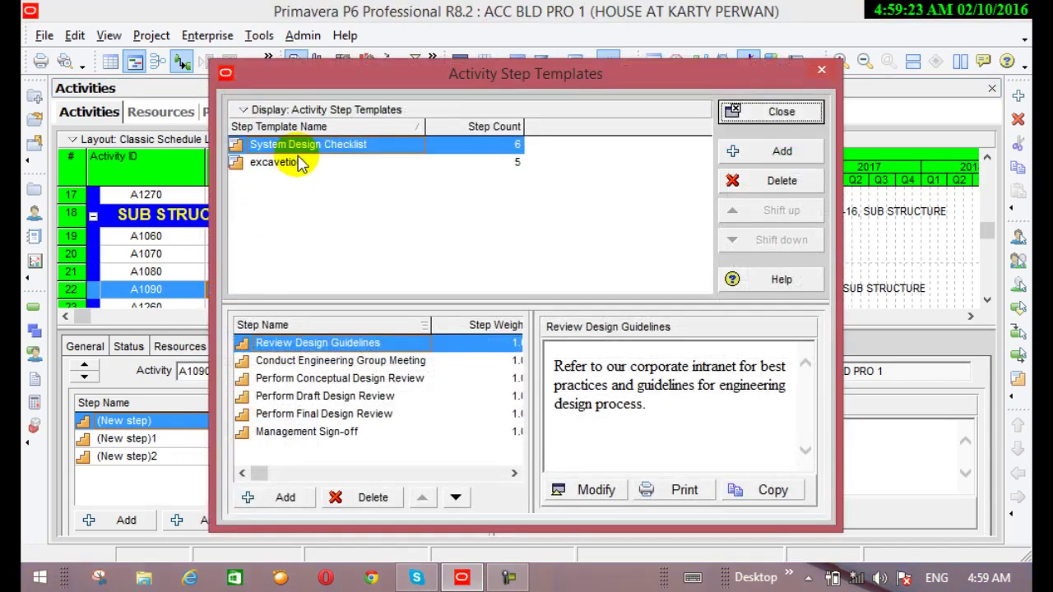
left_click(415, 146)
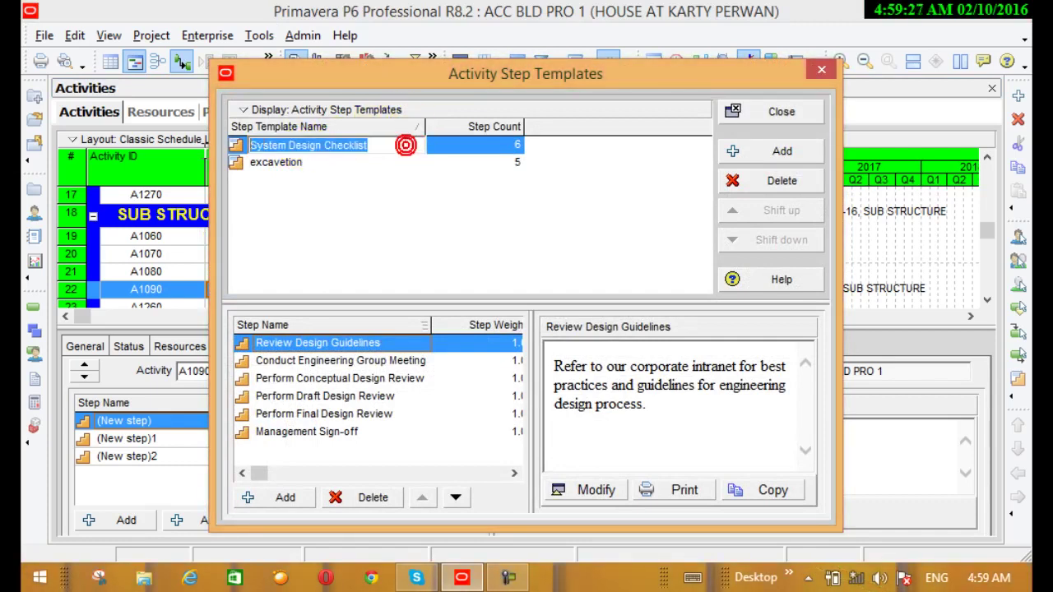
left_click(262, 168)
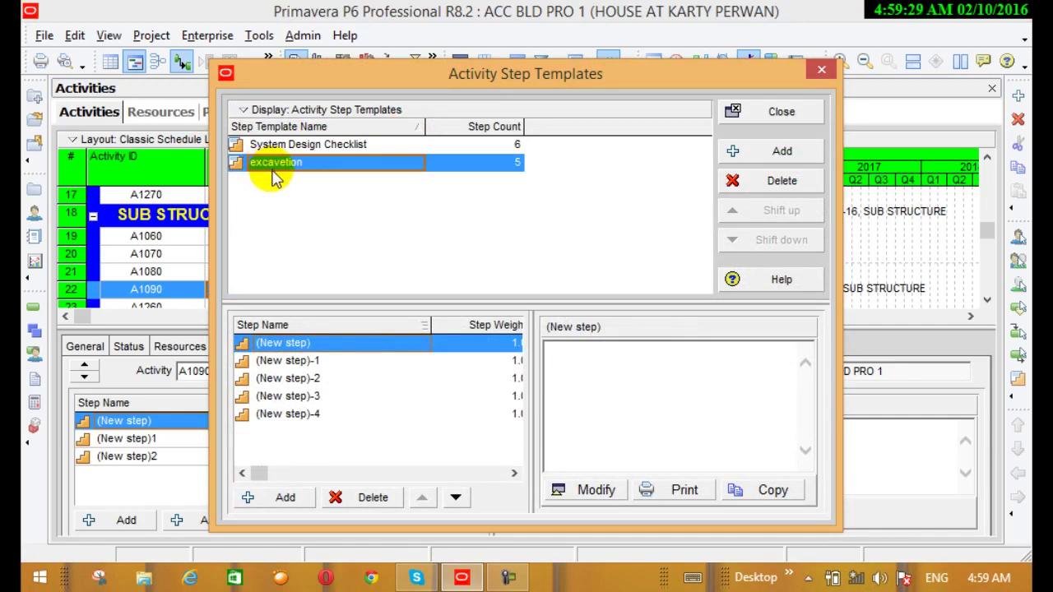
left_click(283, 493)
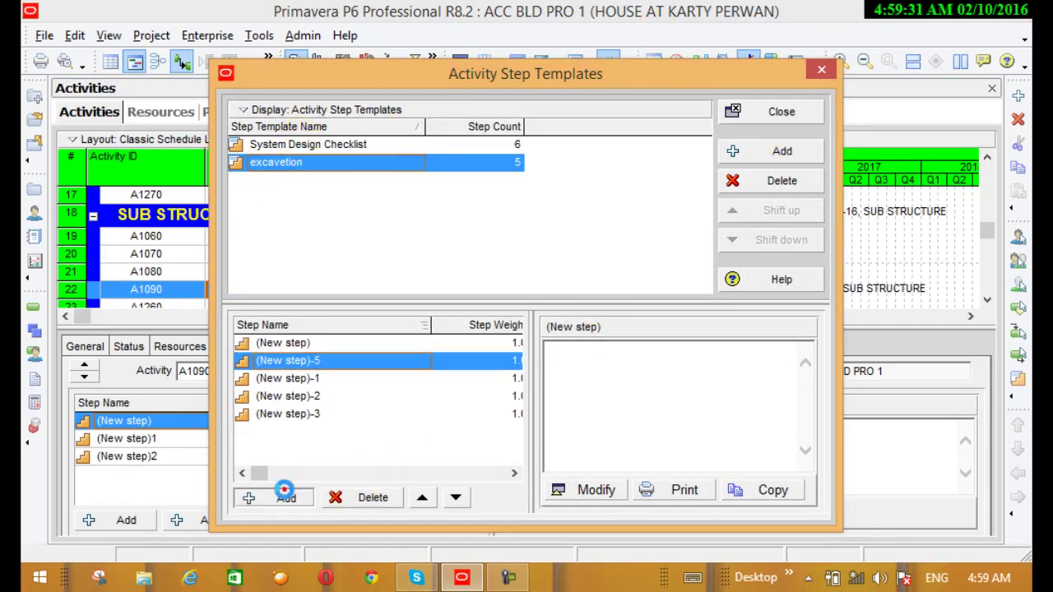
left_click(284, 495)
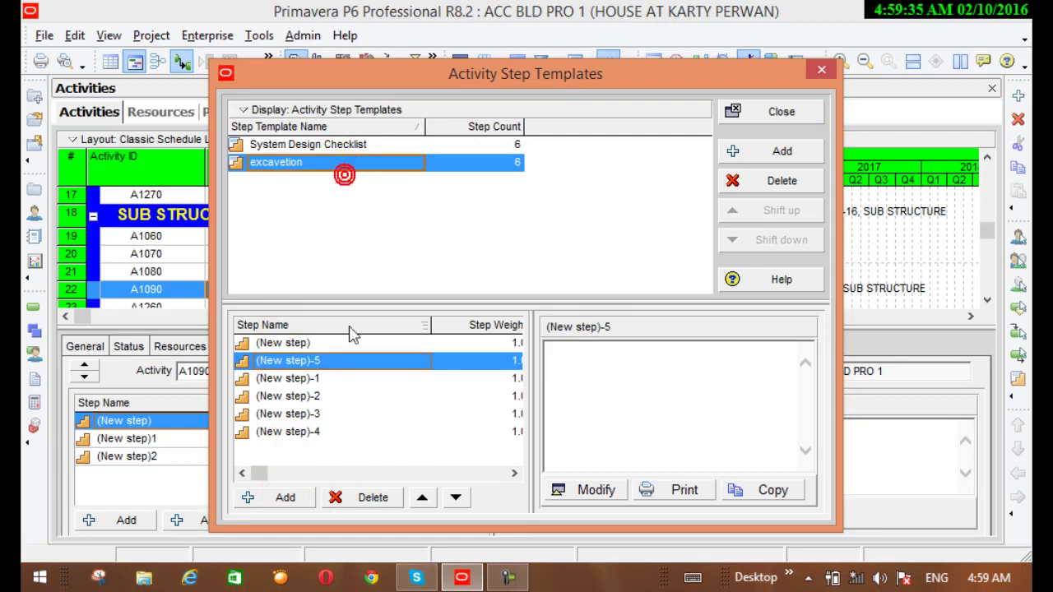
Step: Add three more steps below (New step)-5 in the excavetion template and close the Activity Step Templates
left_click(273, 499)
left_click(280, 499)
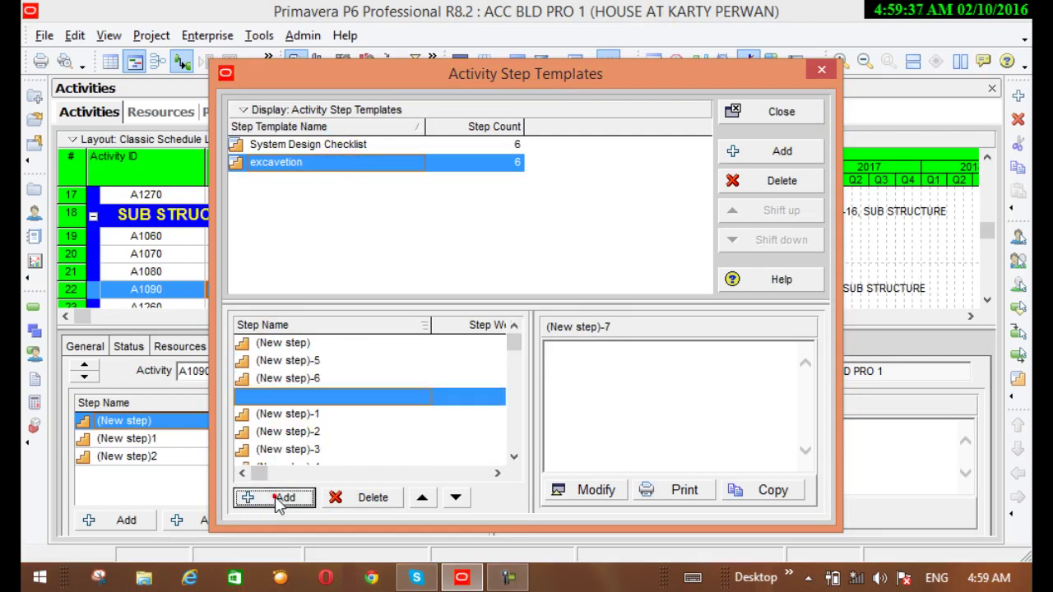
left_click(278, 500)
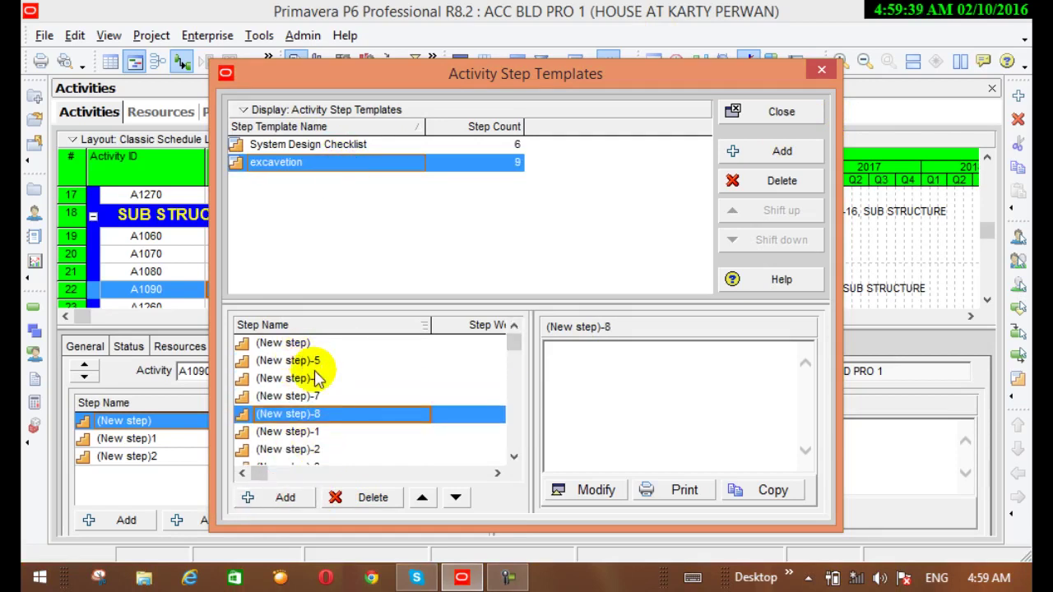
left_click(794, 111)
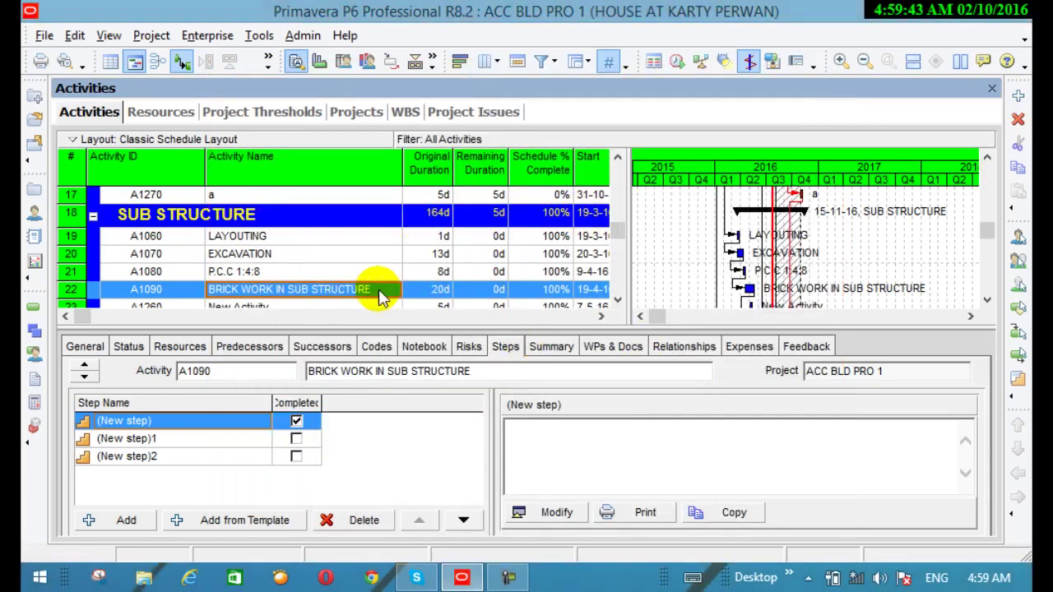
Step: Examine the steps of the EXCAVATION (A1070) activity
left_click_drag(306, 263, 306, 261)
left_click(303, 256)
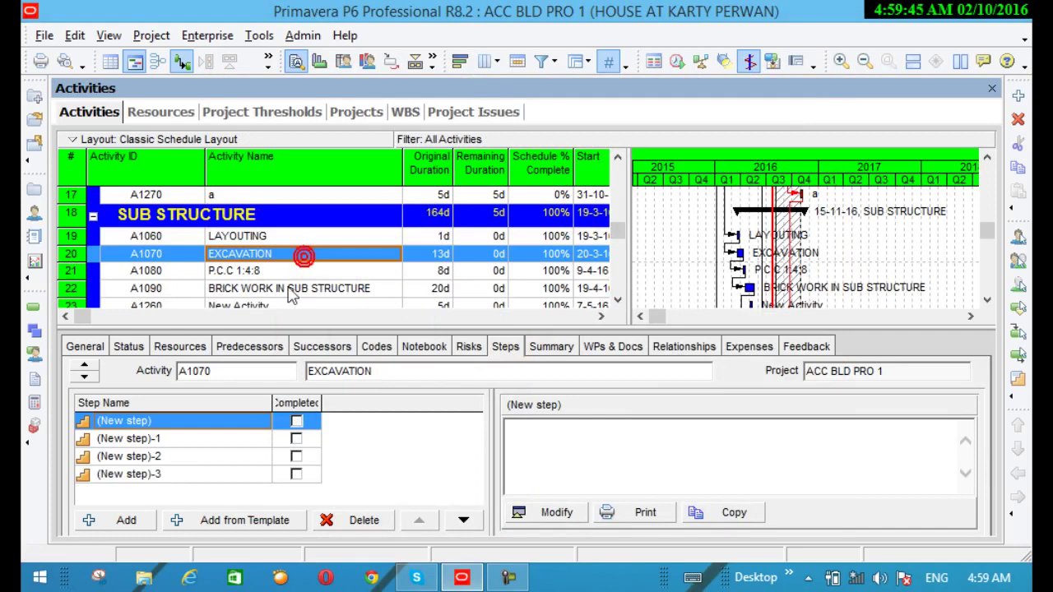
scroll(223, 418, "down", 3)
scroll(340, 412, "up", 3)
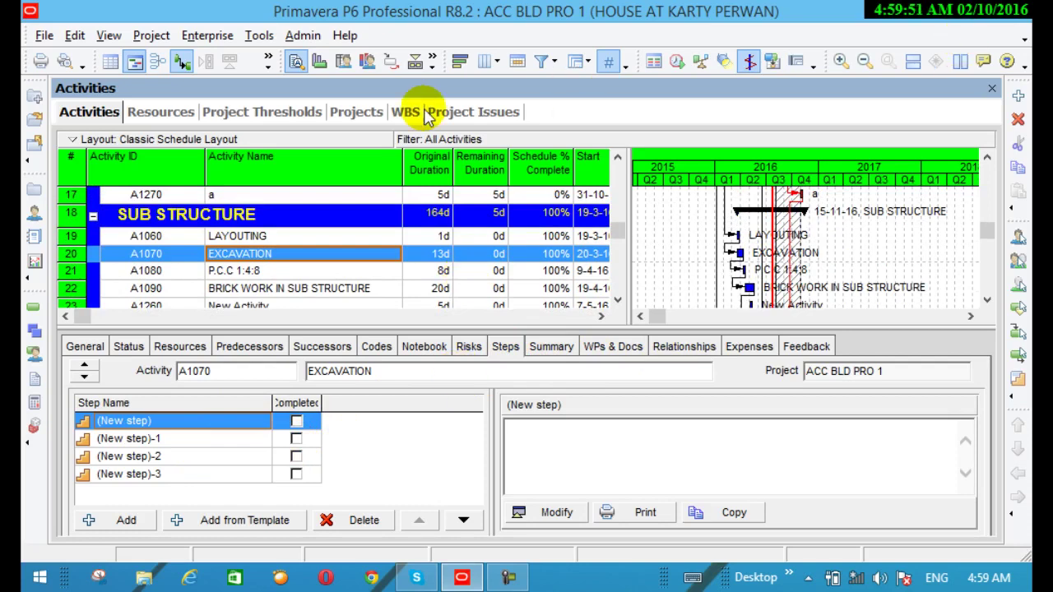
Step: Open the Cost Accounts and add a new cost account, accepting the filter change to all cost accounts
left_click(225, 37)
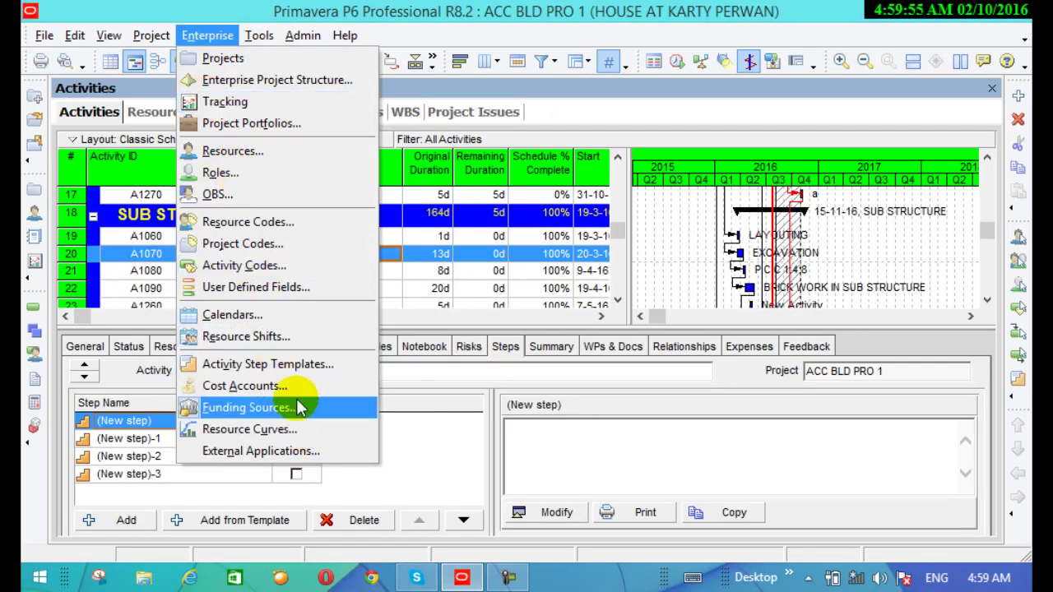
left_click(246, 386)
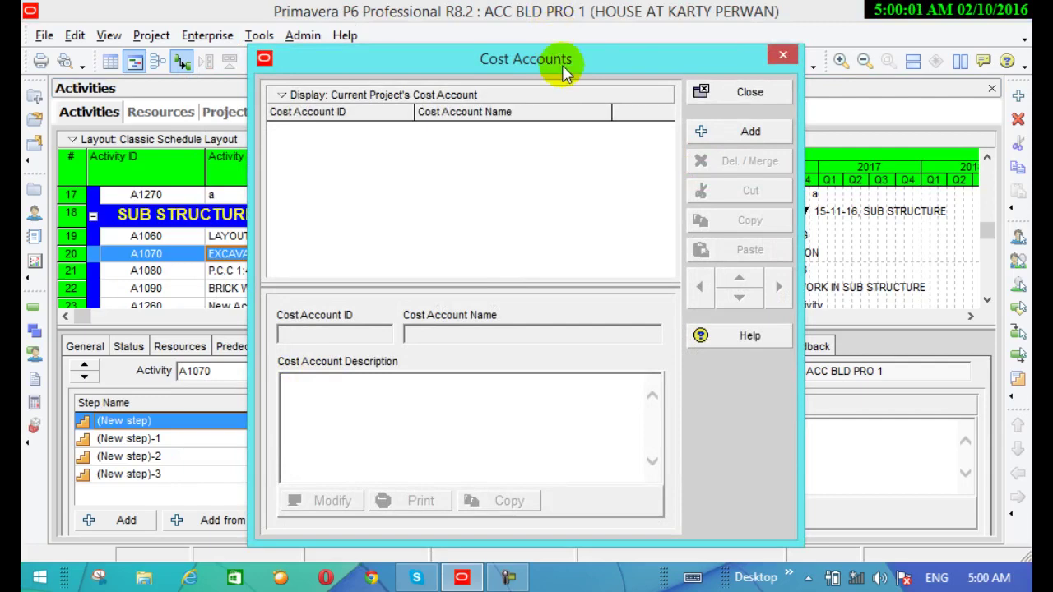
left_click_drag(564, 63, 662, 113)
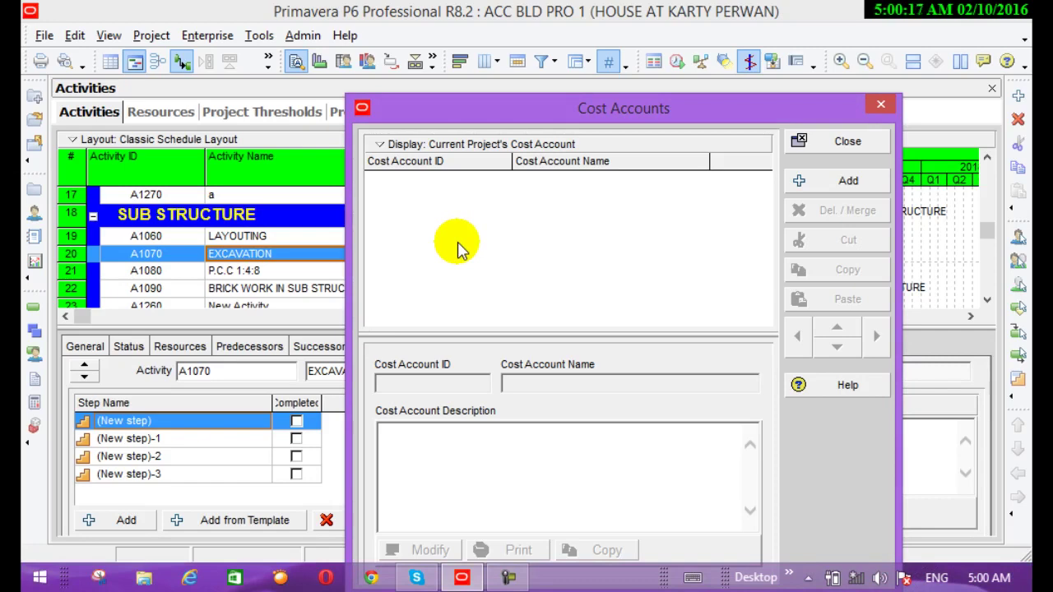
left_click_drag(480, 111, 493, 149)
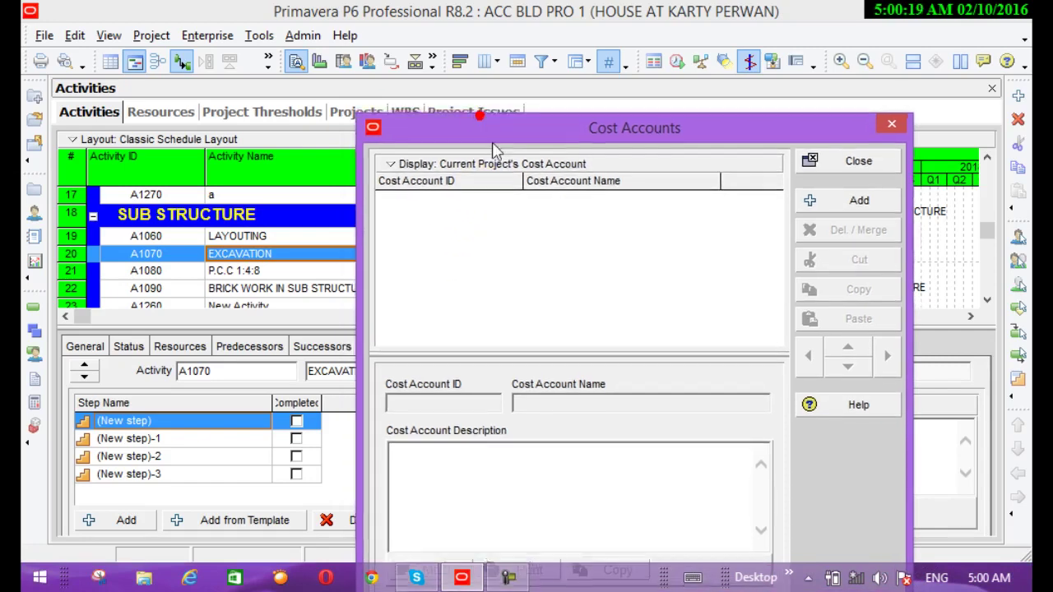
left_click(857, 204)
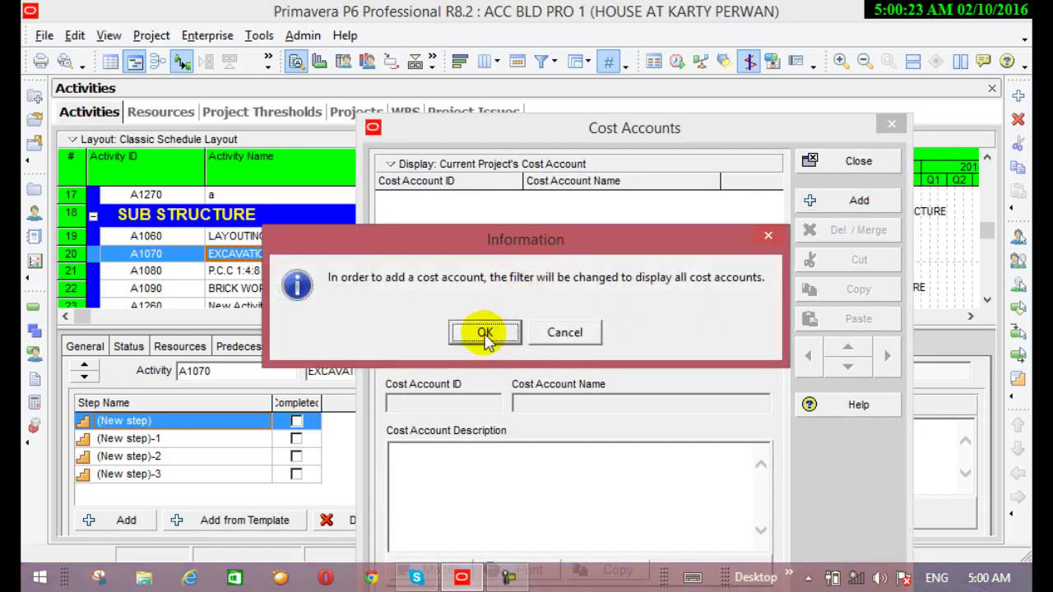
left_click(486, 334)
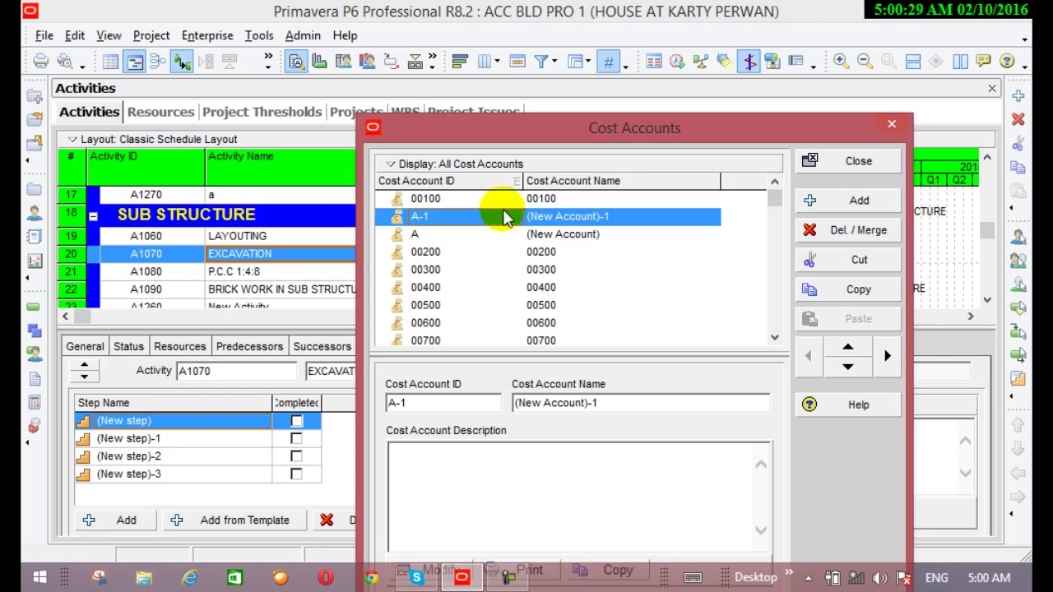
Step: Name the new A-1 cost account with a person's first name followed by "cos a", and close the Cost Accounts
left_click(584, 218)
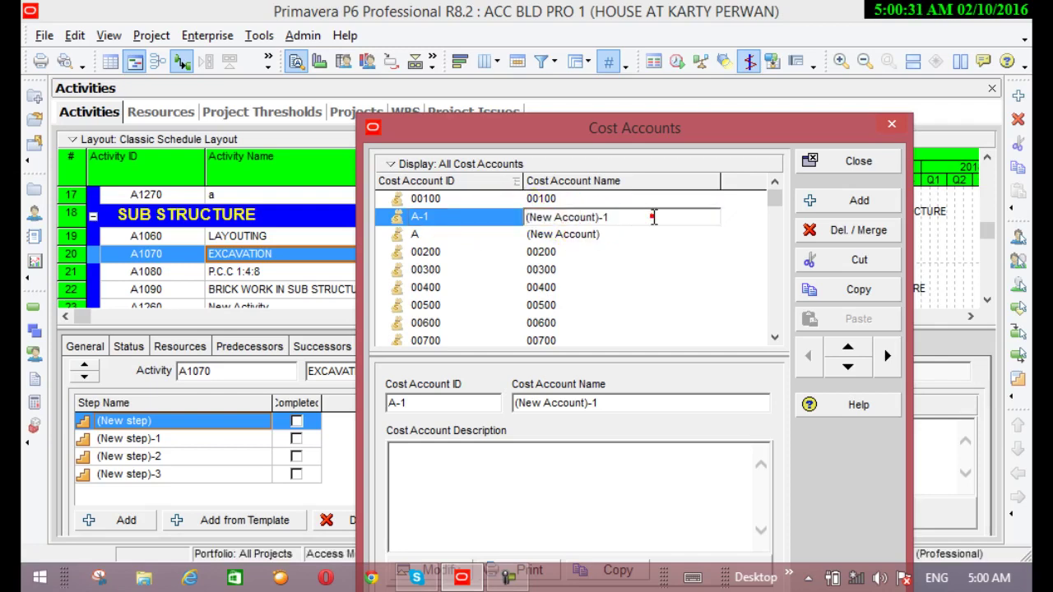
type("a")
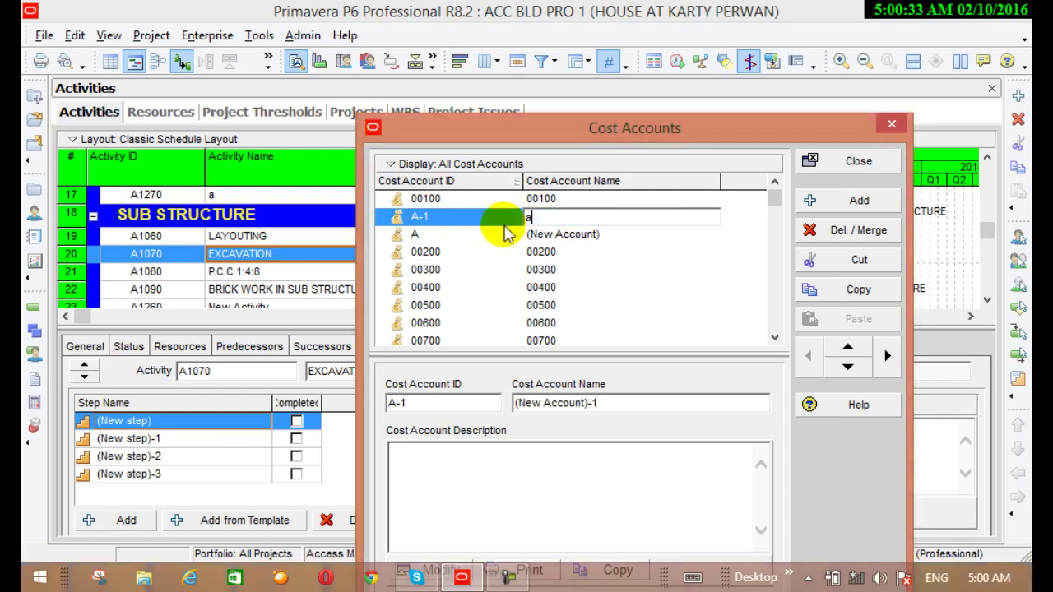
type("li")
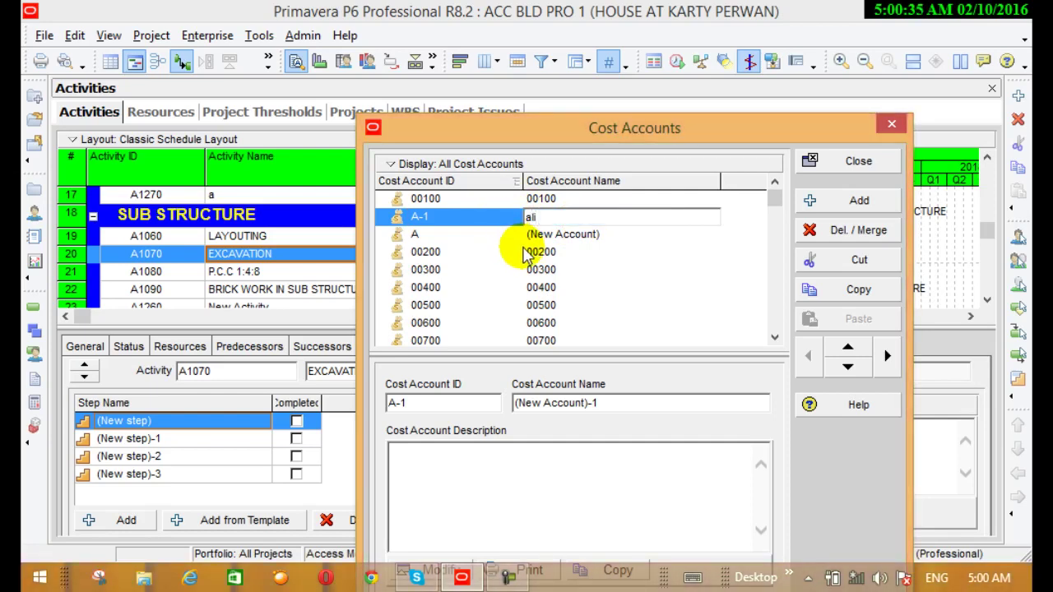
type(" cos")
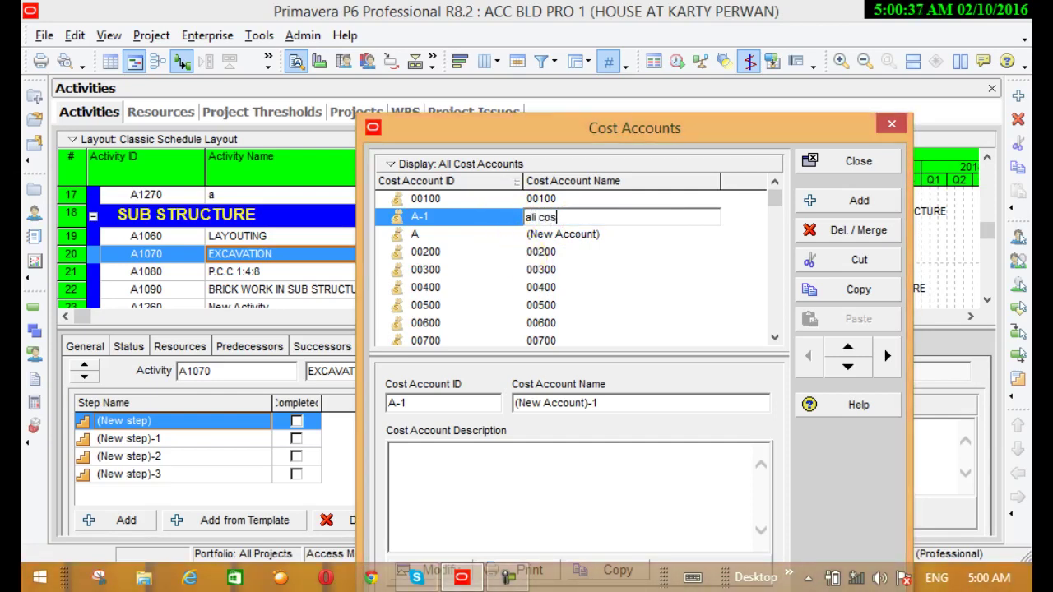
type(" a")
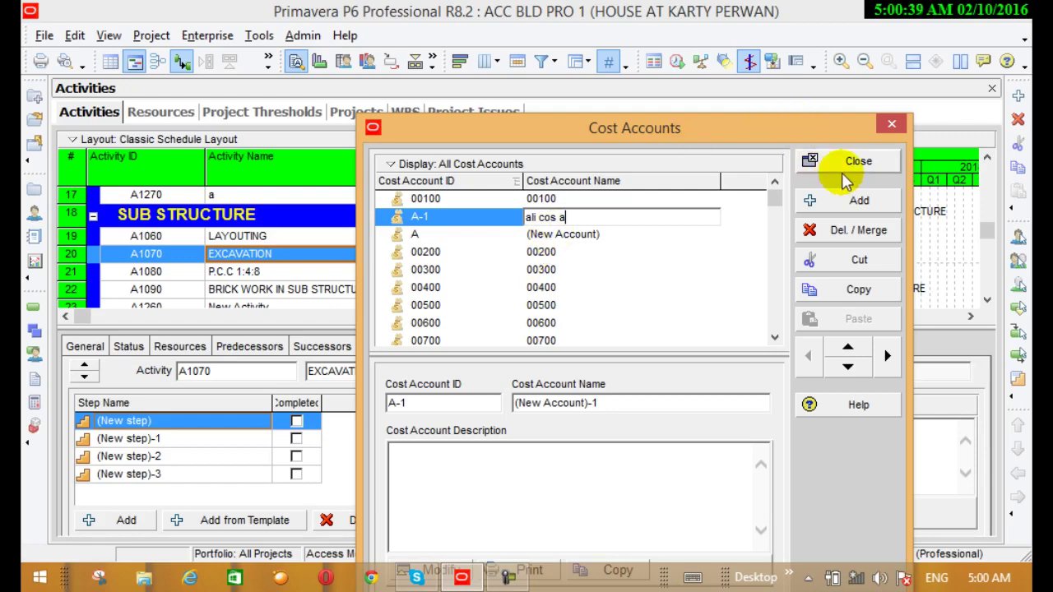
left_click(683, 271)
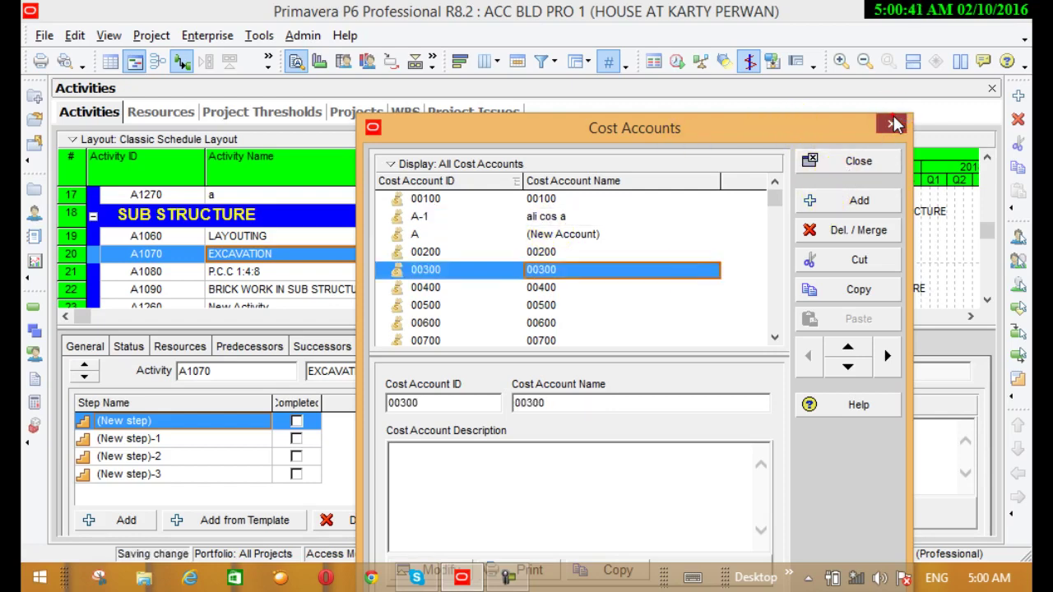
left_click(895, 123)
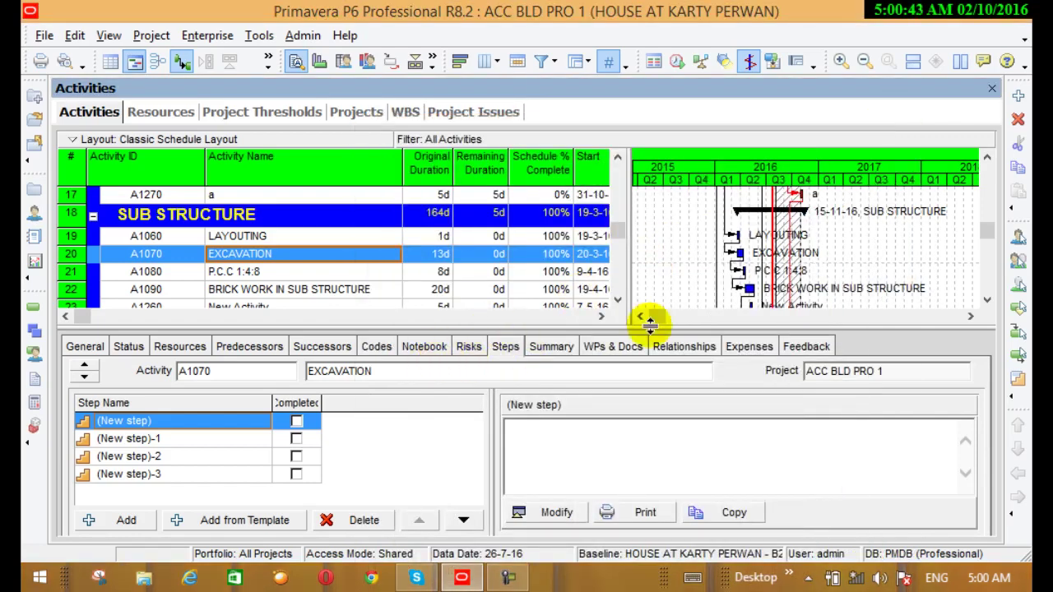
Step: Examine the resource assignments of BRICK WORK IN SUB STRUCTURE (A1090) and the Costs columns available for them
left_click(290, 291)
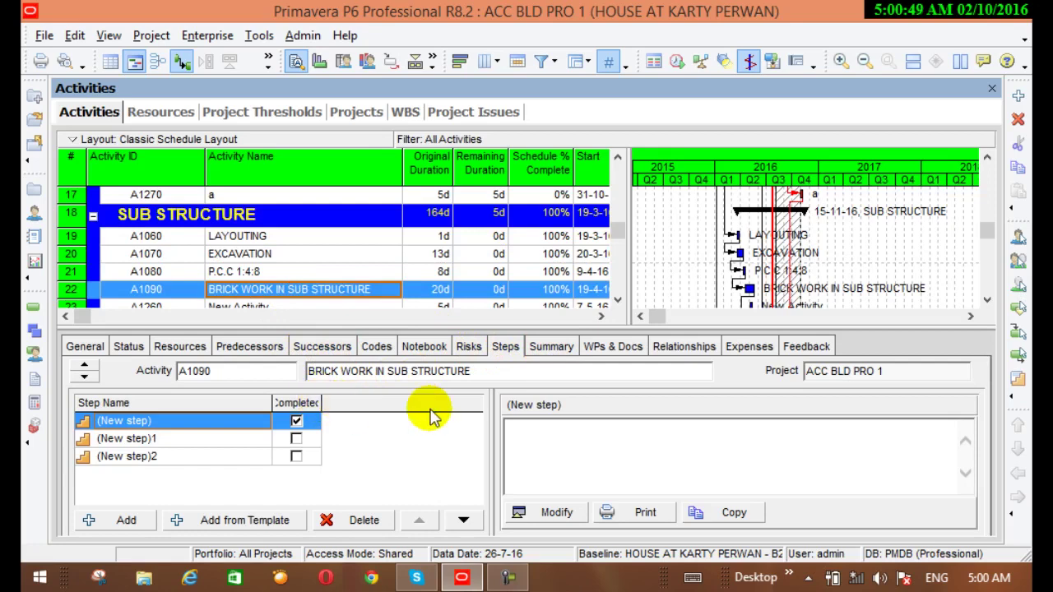
left_click(190, 347)
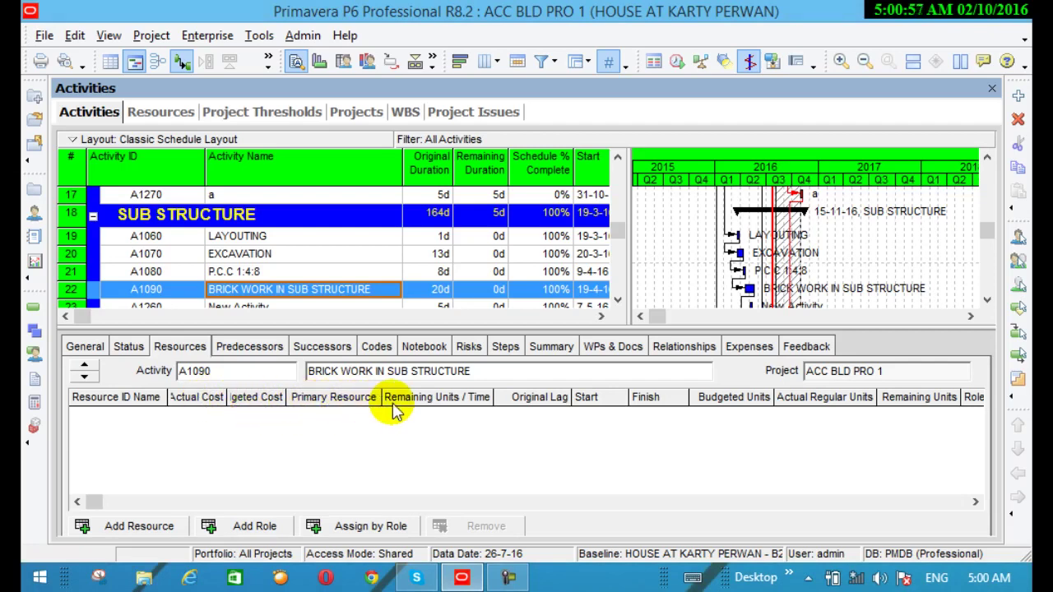
right_click(668, 406)
left_click(682, 415)
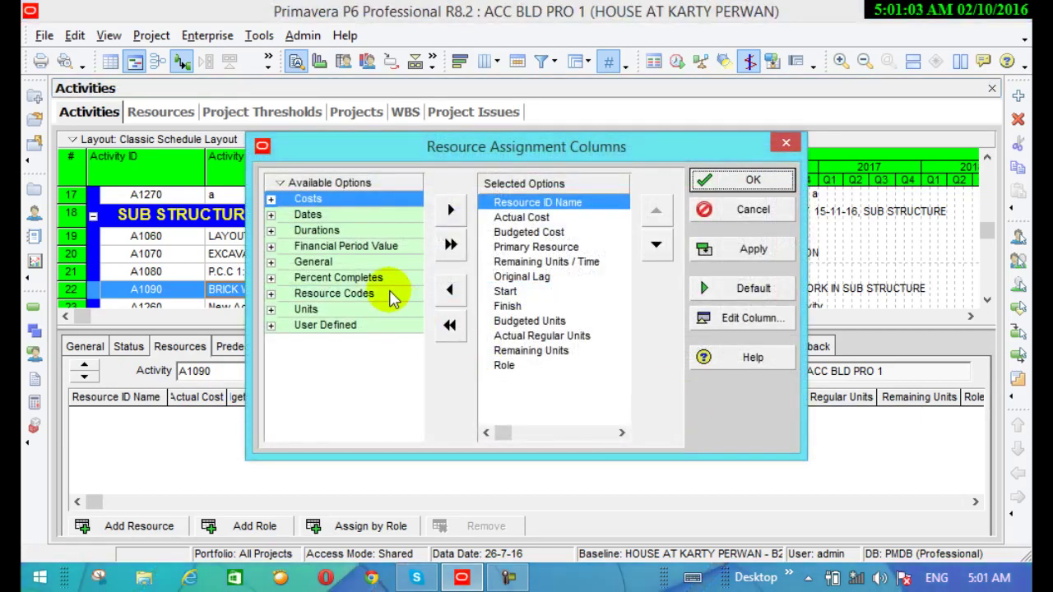
left_click(365, 201)
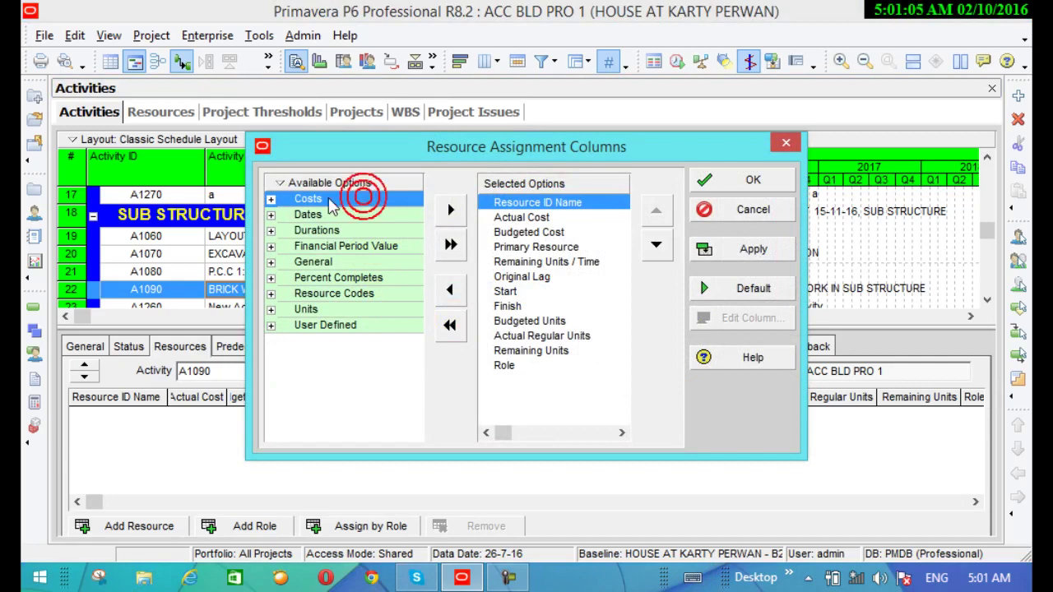
left_click(271, 200)
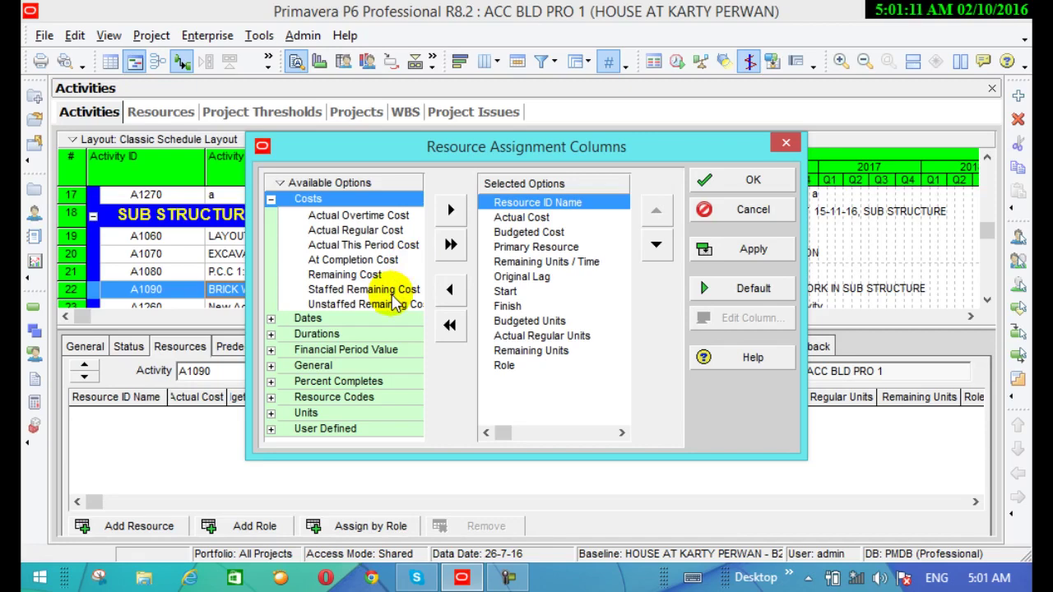
left_click(272, 430)
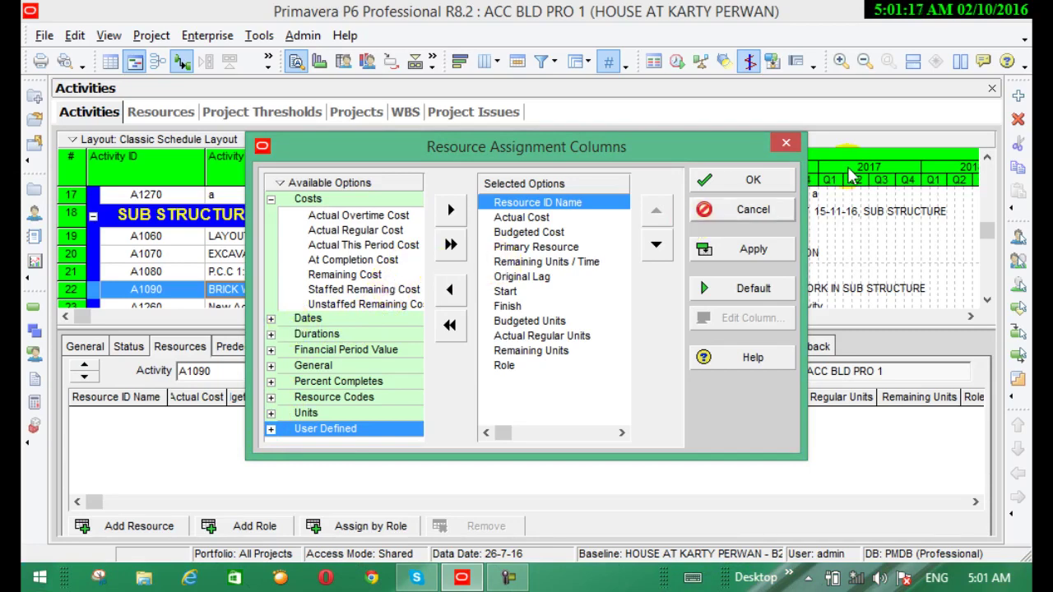
left_click(761, 183)
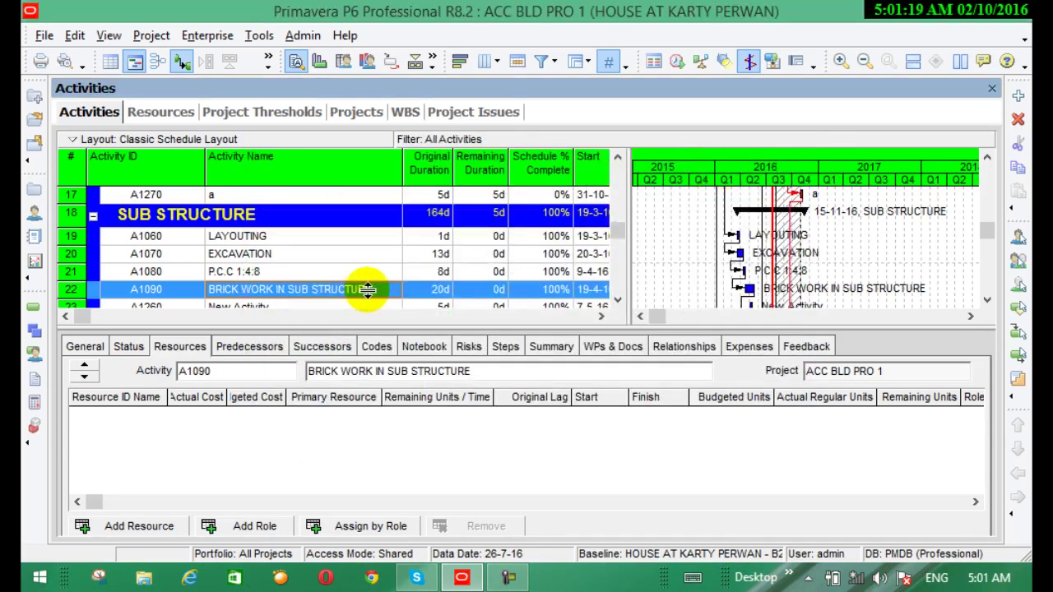
Step: Set the relationship from BRICK WORK IN SUB STRUCTURE (A1090) to its successor DPC (A1100) to SF
left_click(323, 346)
left_click(296, 416)
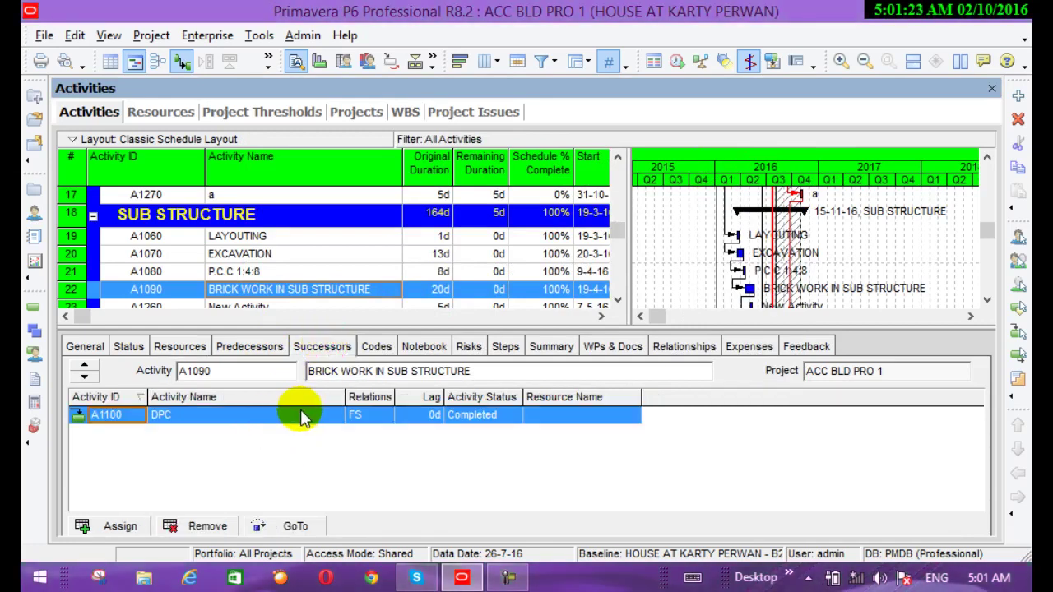
left_click(378, 415)
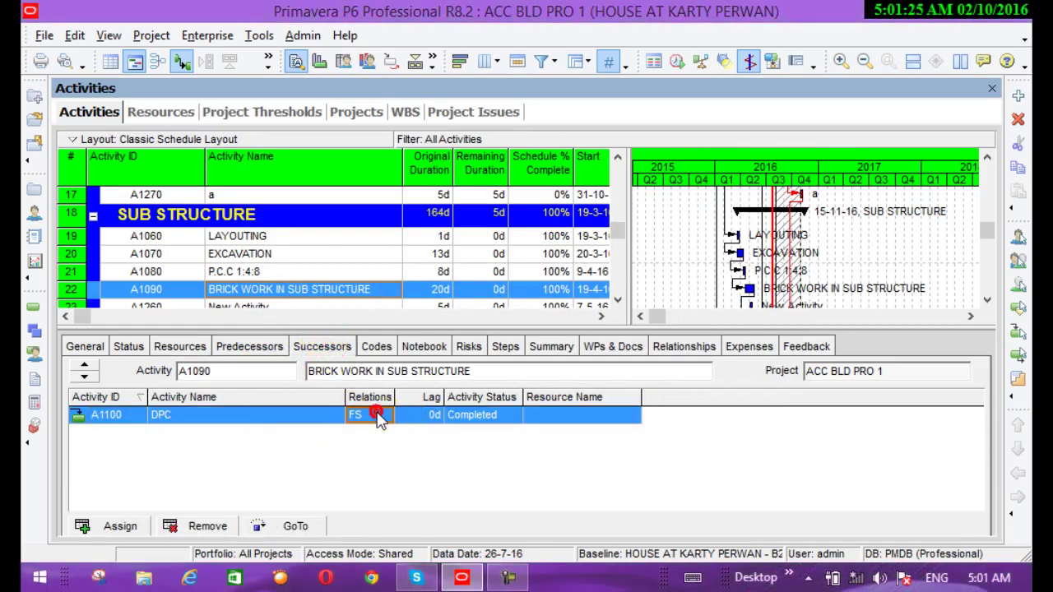
left_click(385, 416)
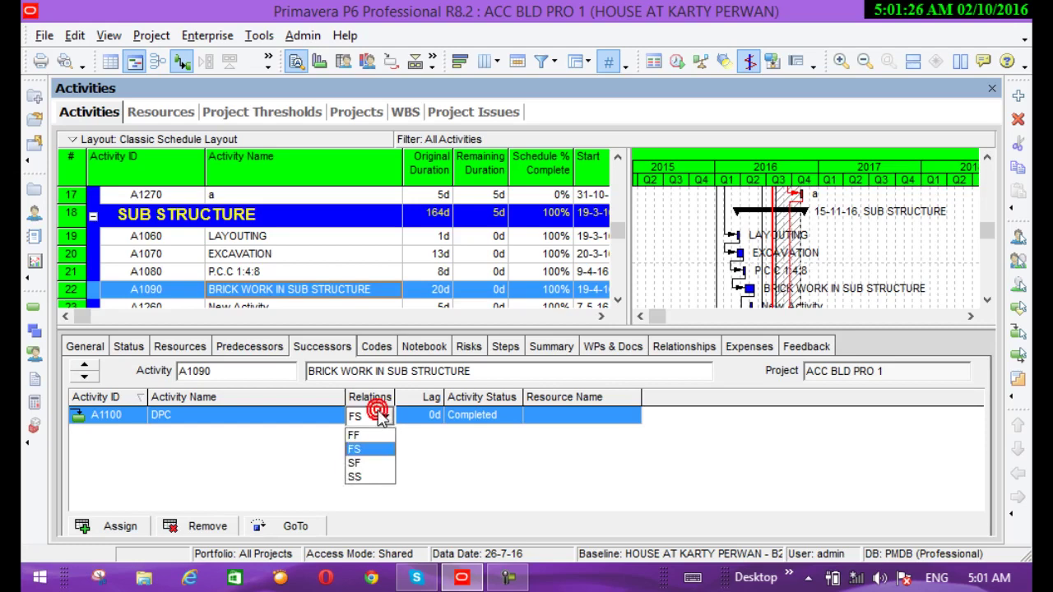
left_click(357, 463)
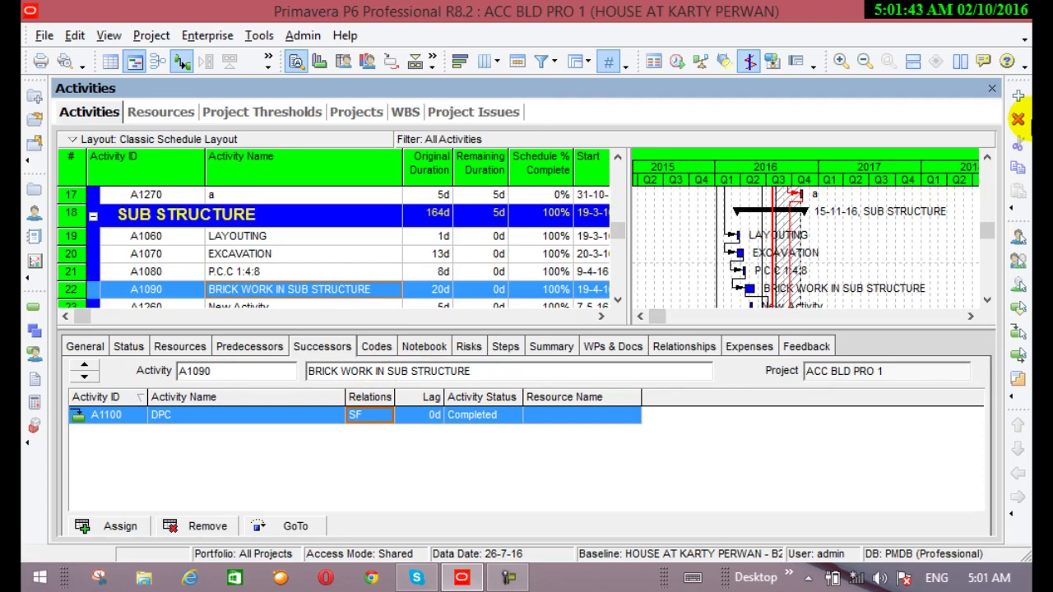
left_click(208, 36)
mouse_move(263, 41)
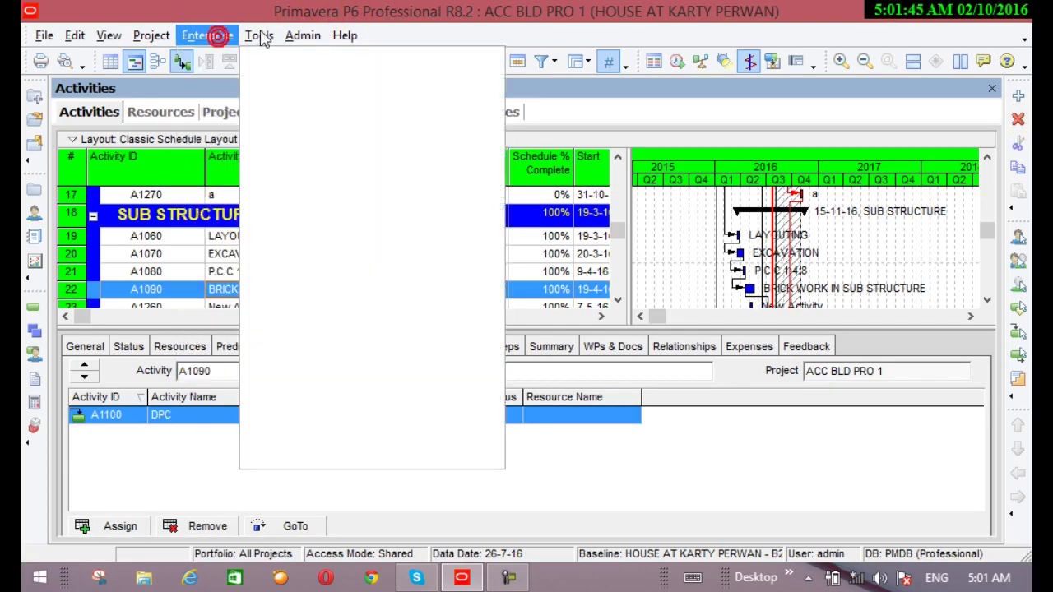
mouse_move(206, 35)
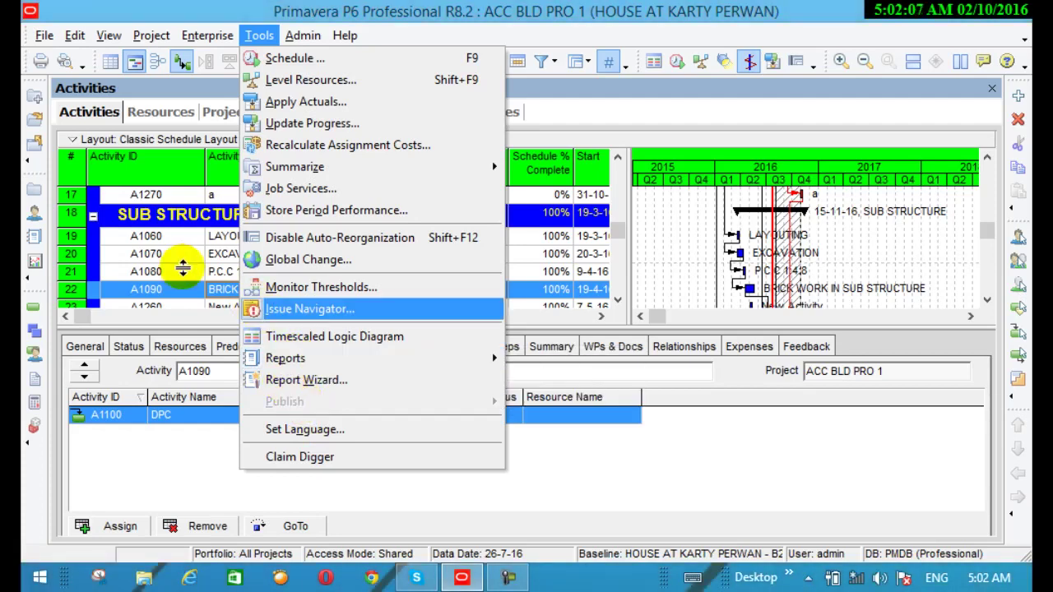
left_click(176, 261)
left_click(176, 256)
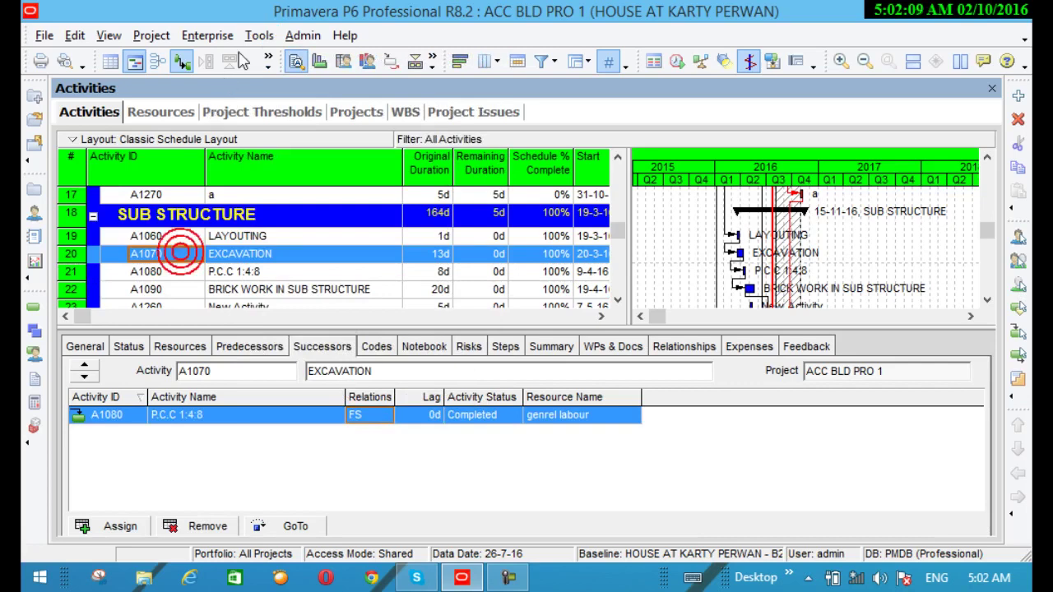
Step: Open the language setting, look through the available languages, and confirm English
left_click(259, 35)
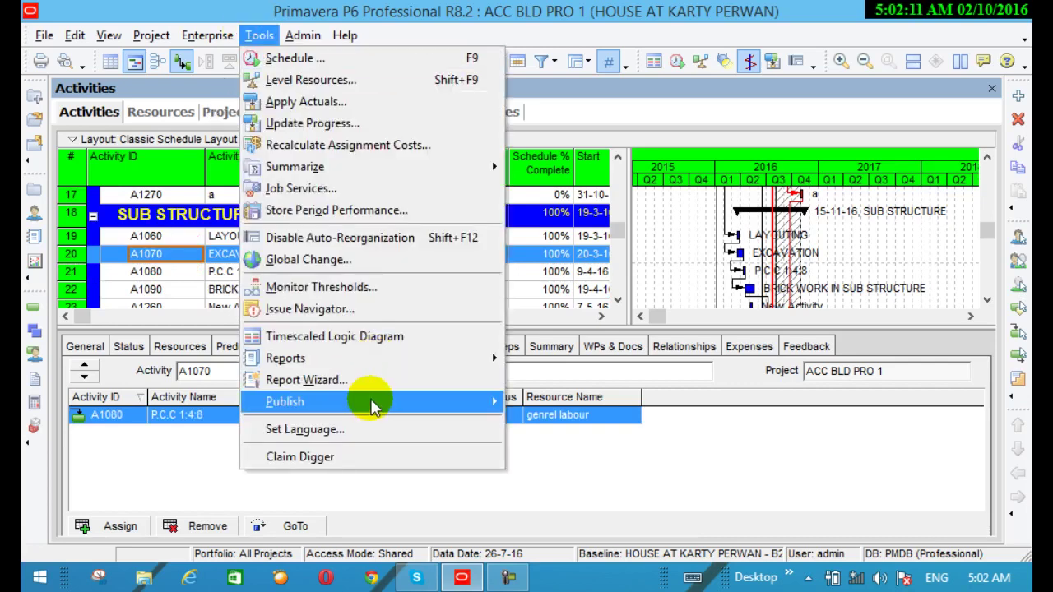
mouse_move(372, 409)
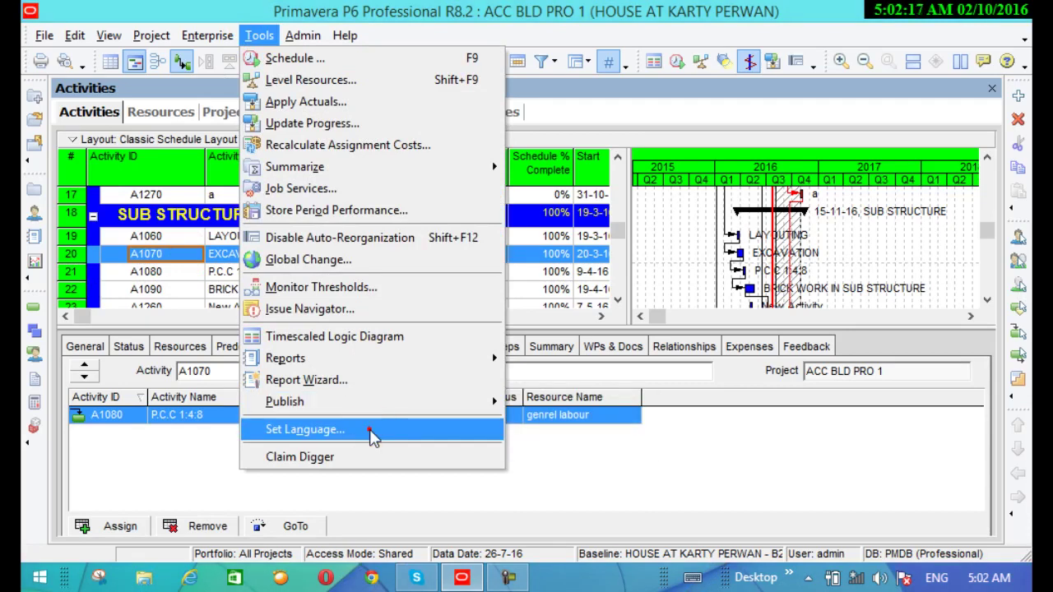
left_click(370, 430)
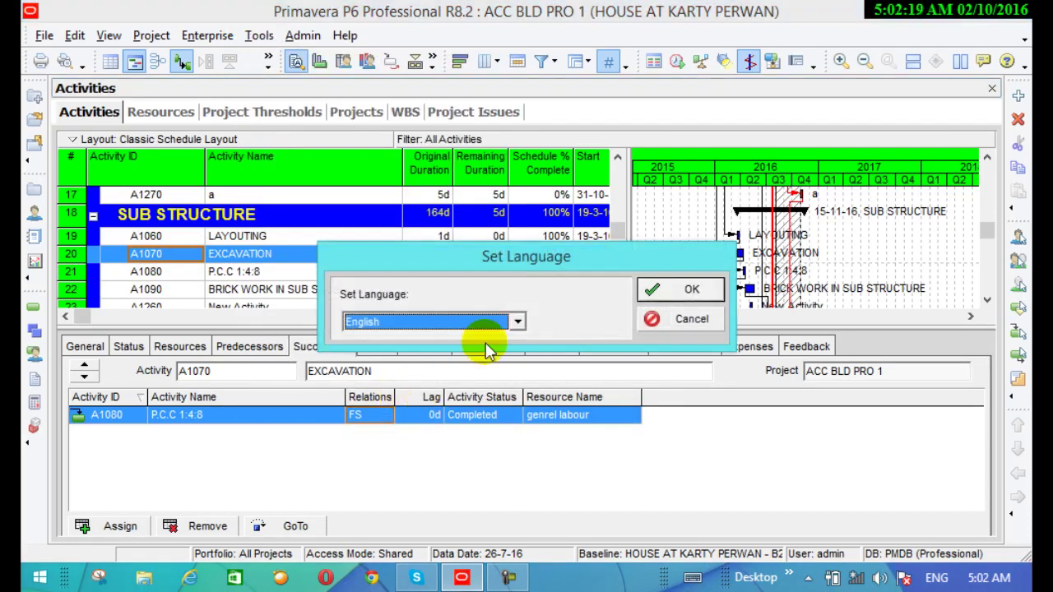
left_click(518, 323)
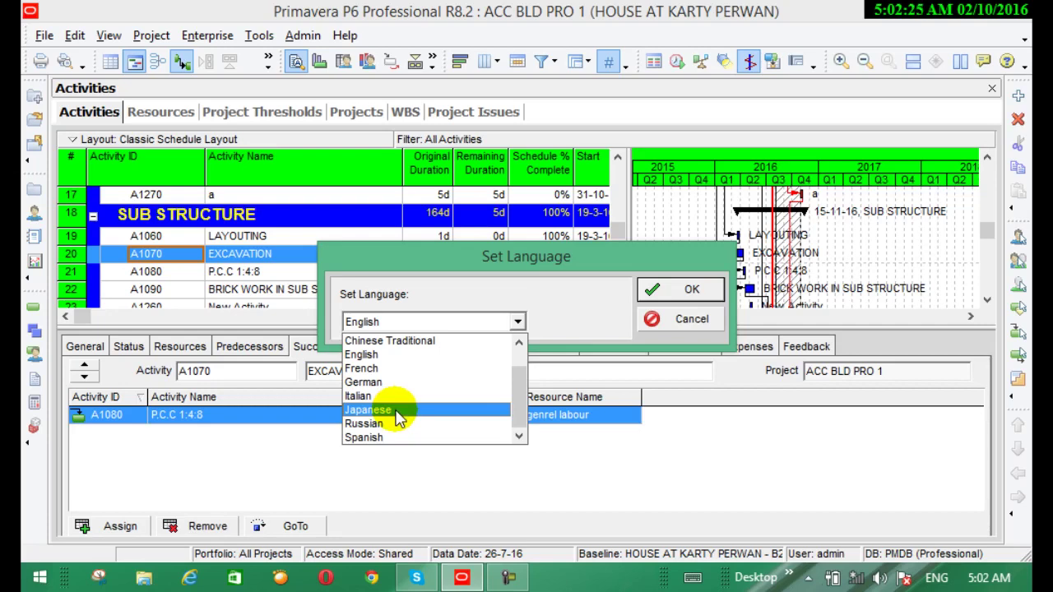
left_click(387, 355)
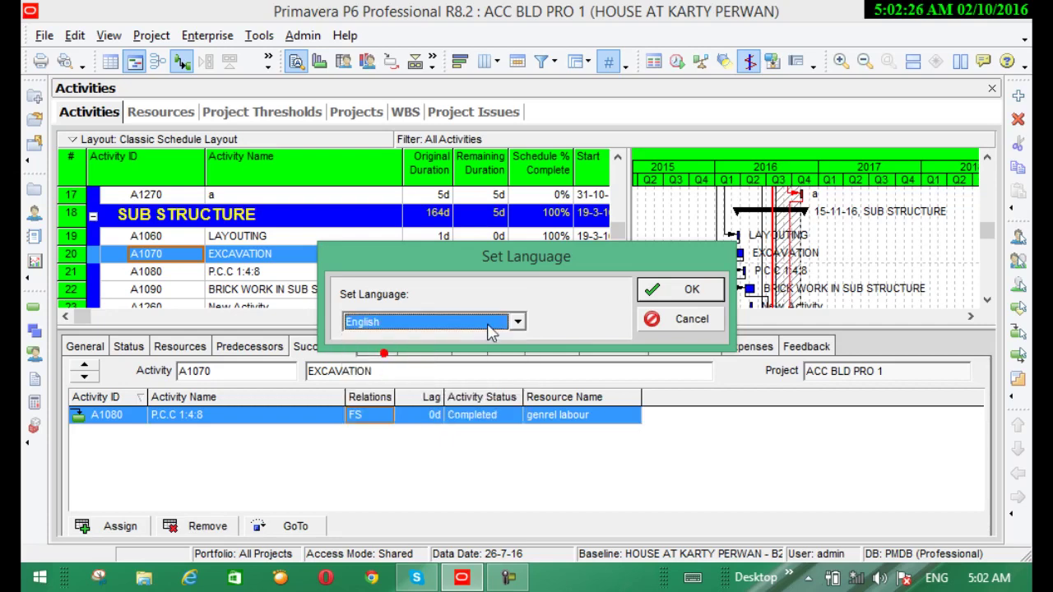
left_click(652, 289)
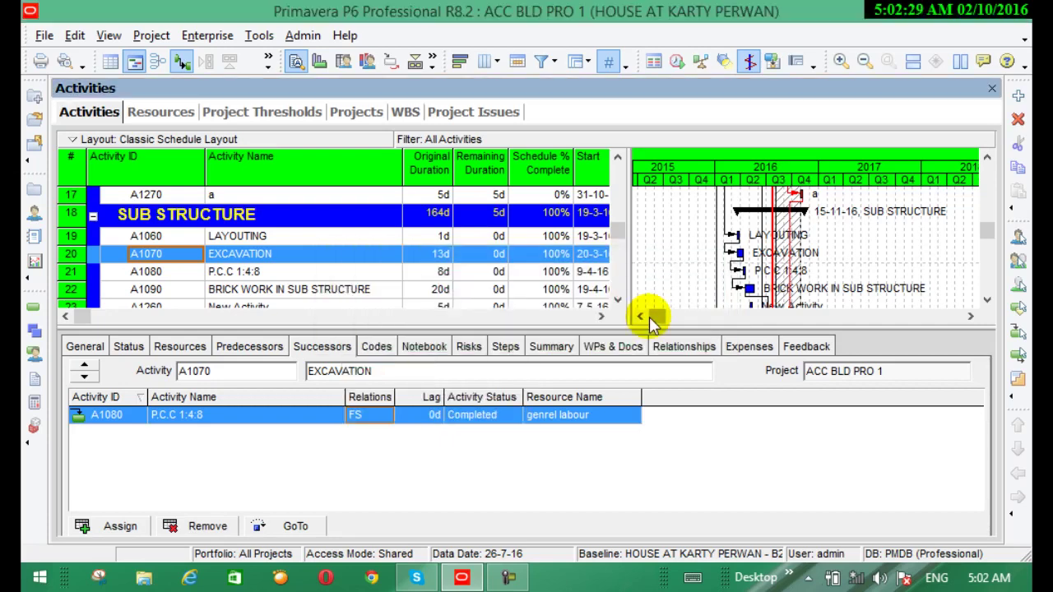
Step: Open the Admin Preferences and examine the first-day-of-week choices, the default activity duration and the data limits
left_click(301, 36)
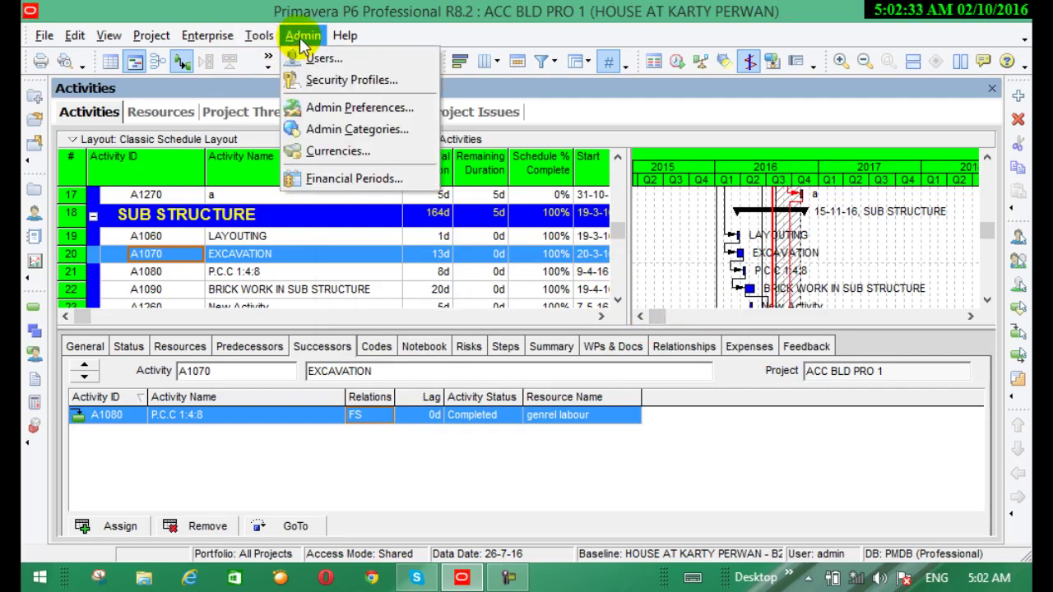
left_click(338, 107)
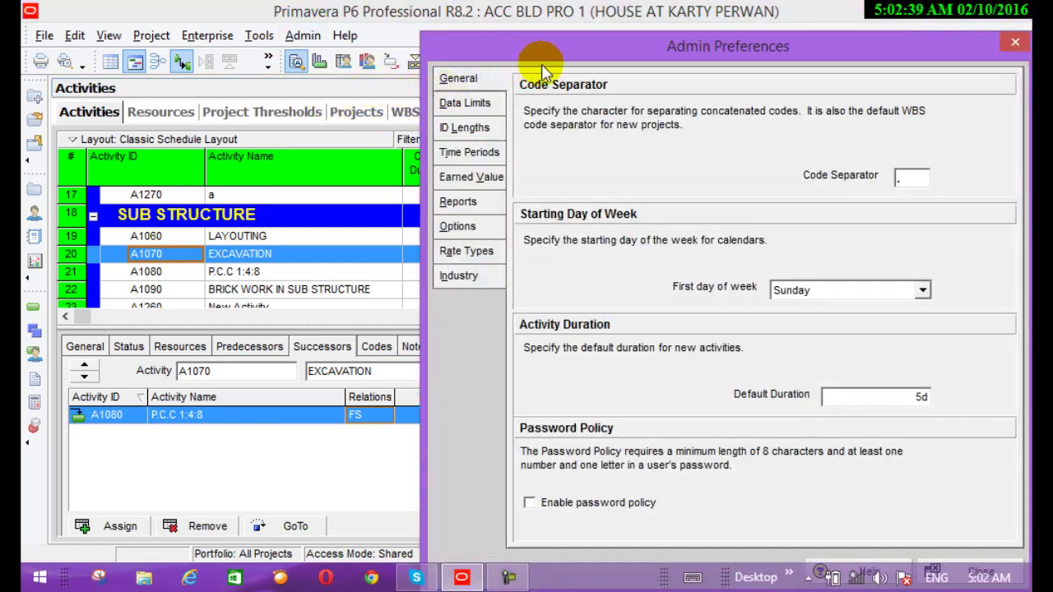
left_click_drag(556, 47, 412, 28)
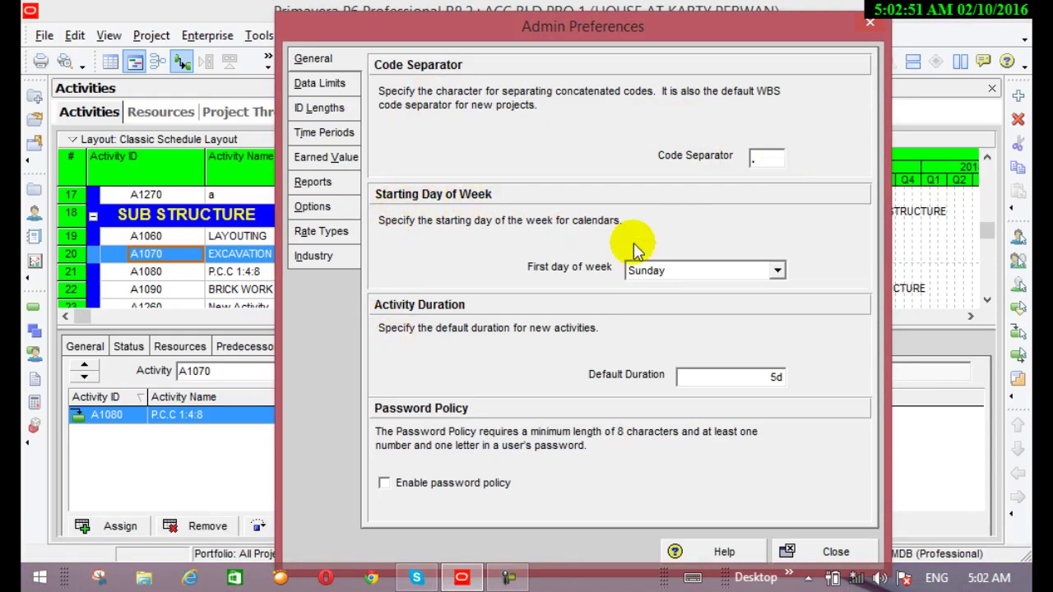
left_click(777, 270)
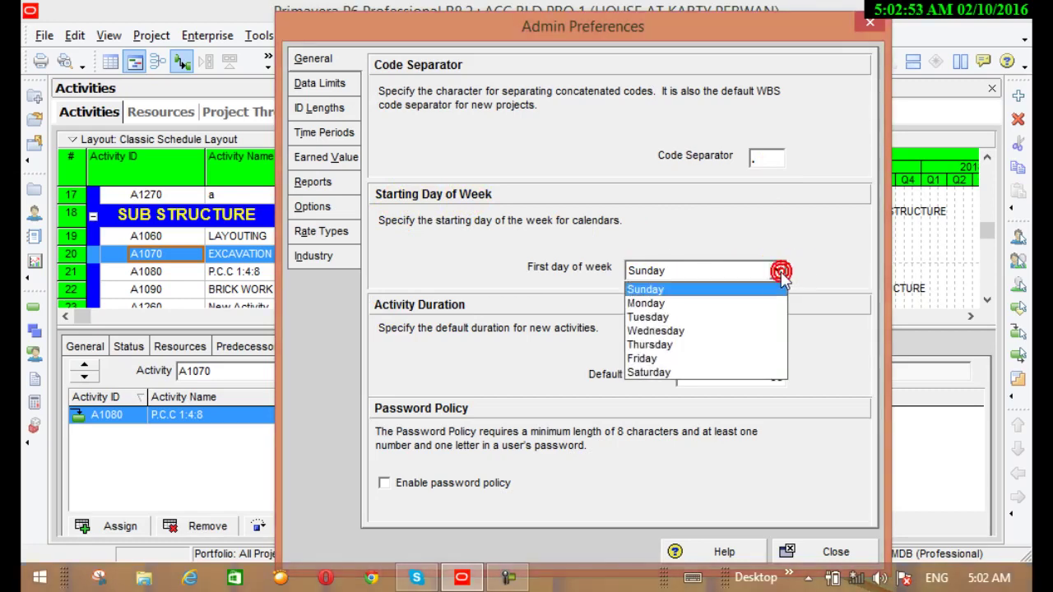
left_click(765, 225)
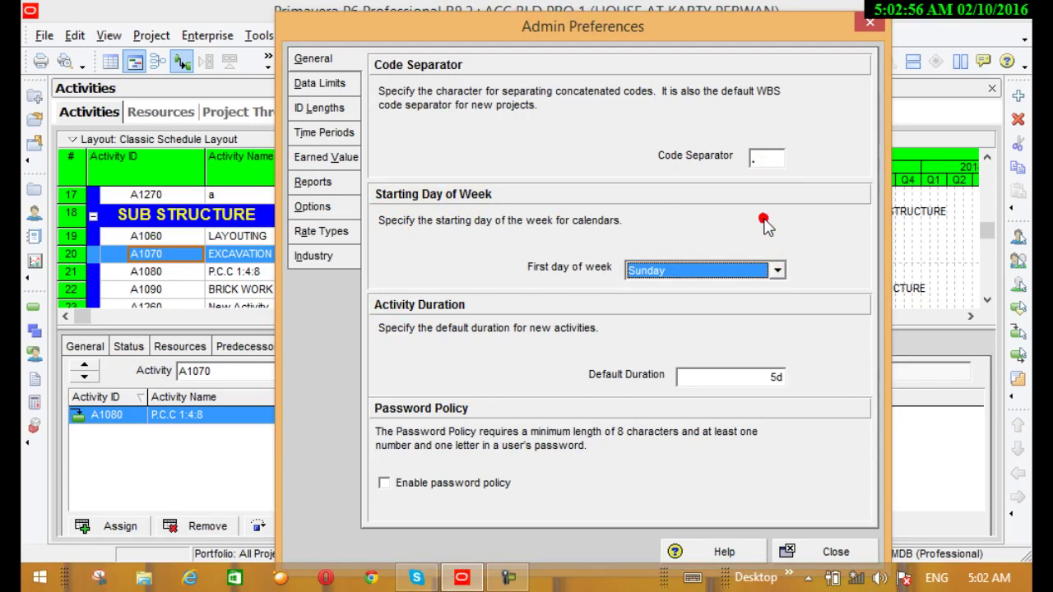
left_click(777, 271)
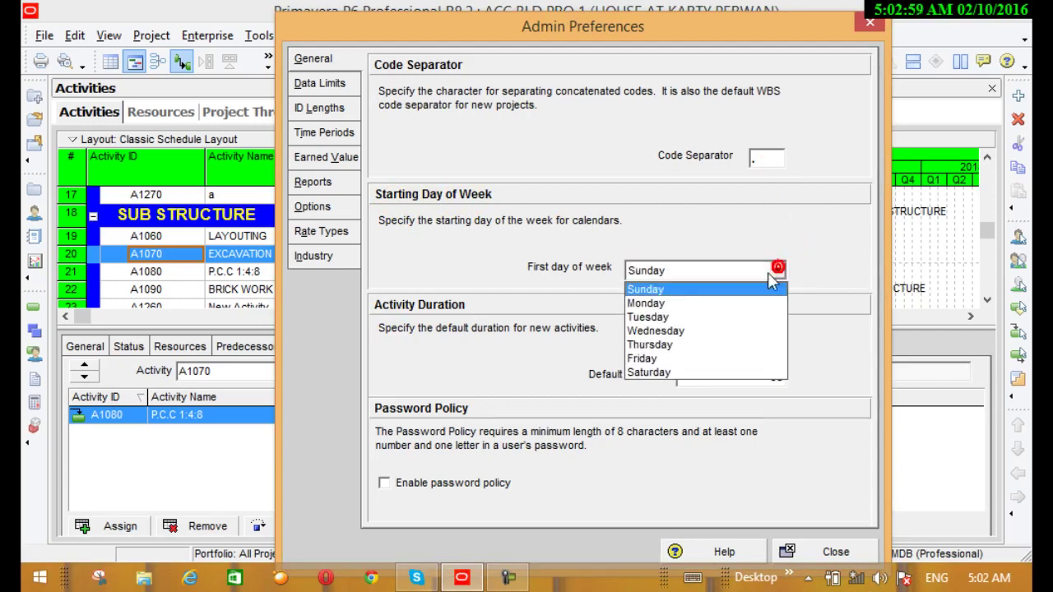
left_click(656, 207)
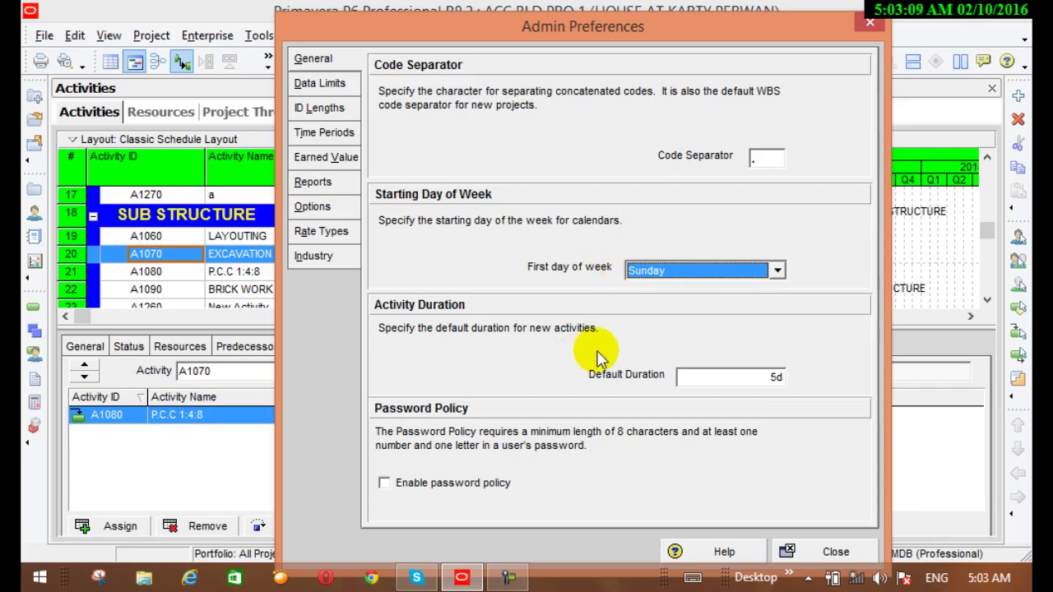
left_click(777, 376)
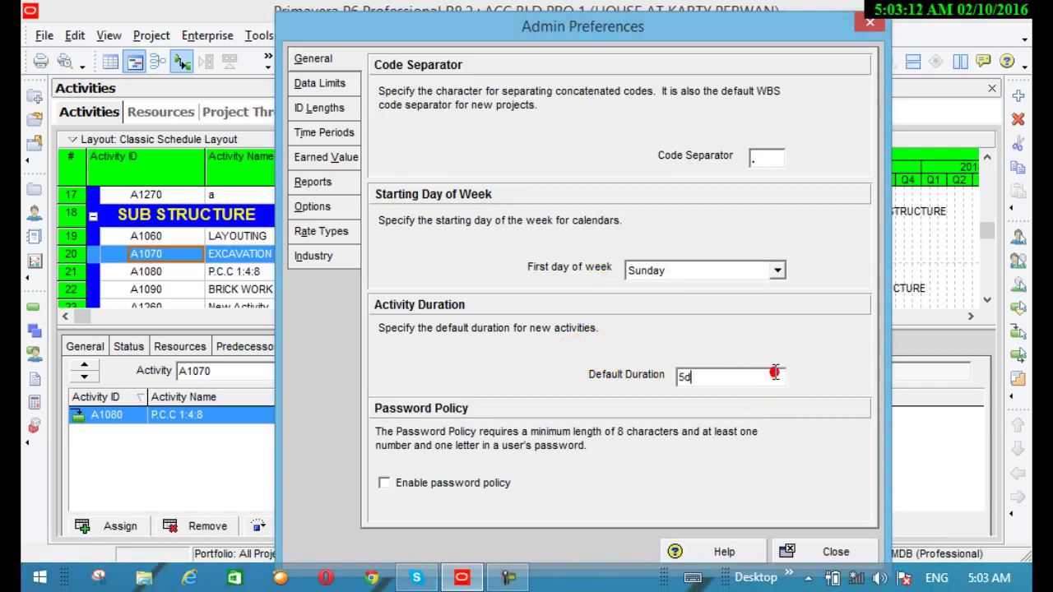
double_click(688, 377)
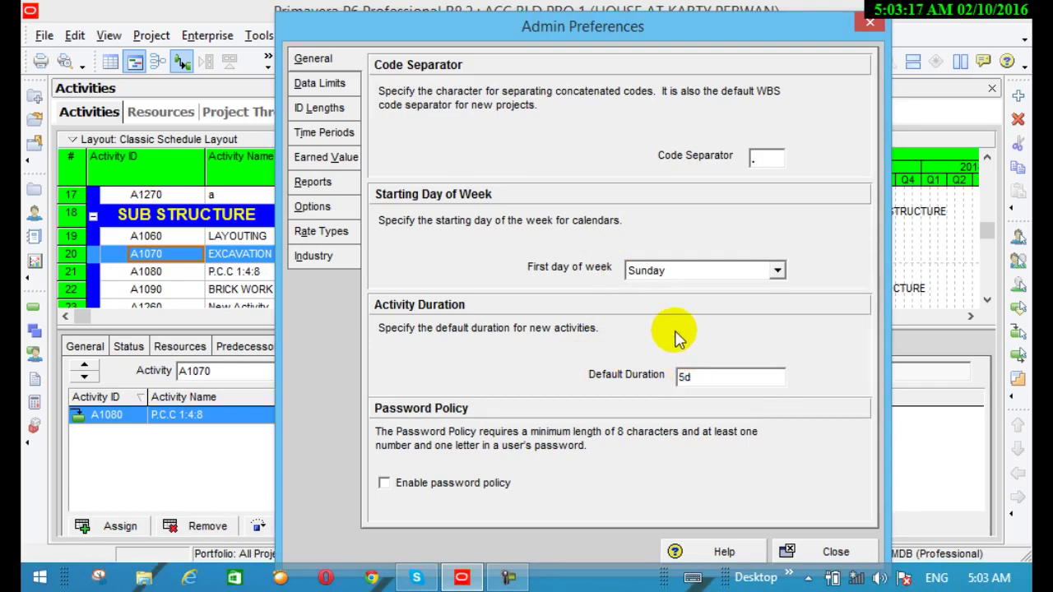
left_click_drag(609, 25, 773, 10)
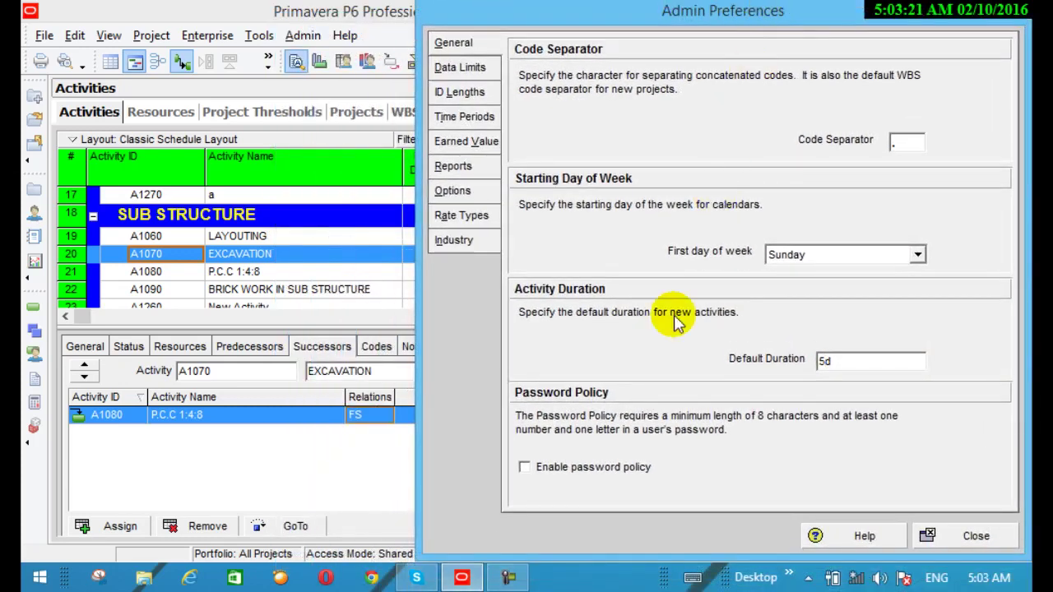
left_click(460, 67)
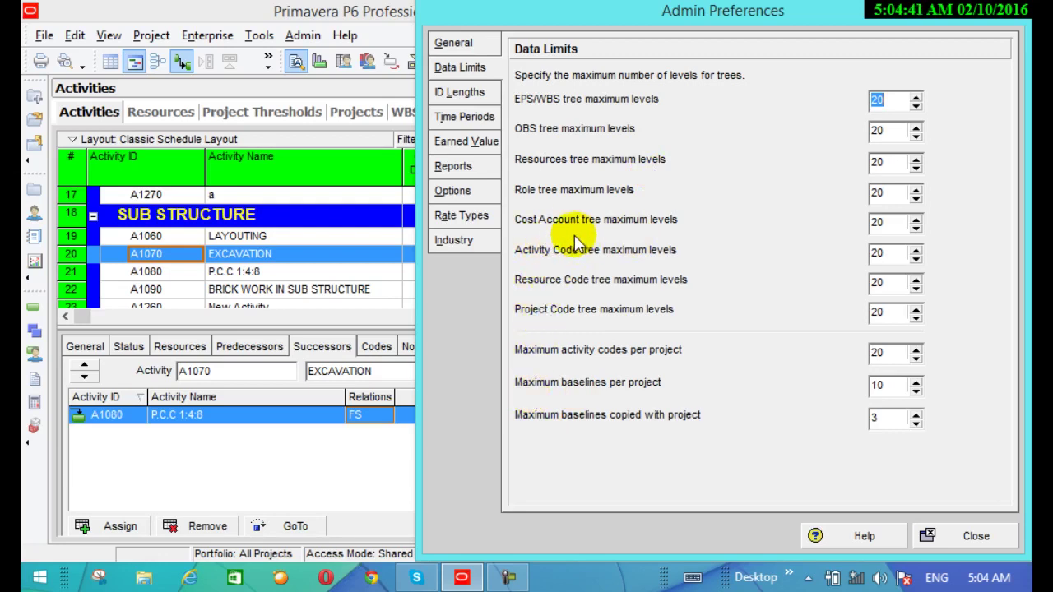
Step: In the ID length preferences, lower the Activity ID maximum characters to 18 and set it back to 20
left_click(473, 92)
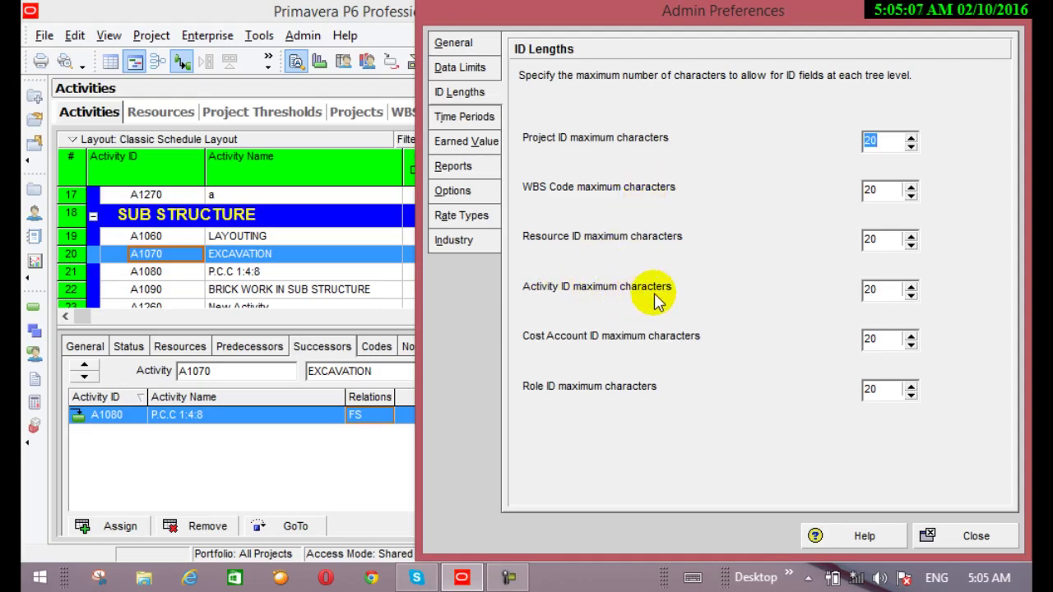
left_click(911, 286)
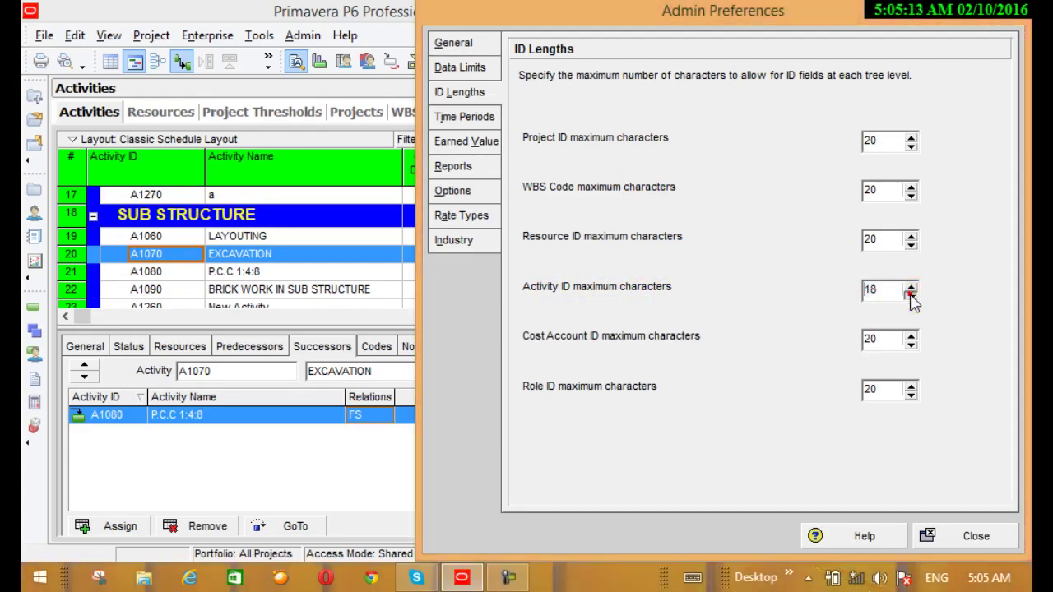
left_click(912, 294)
left_click(908, 288)
left_click(910, 287)
left_click(910, 287)
left_click(911, 288)
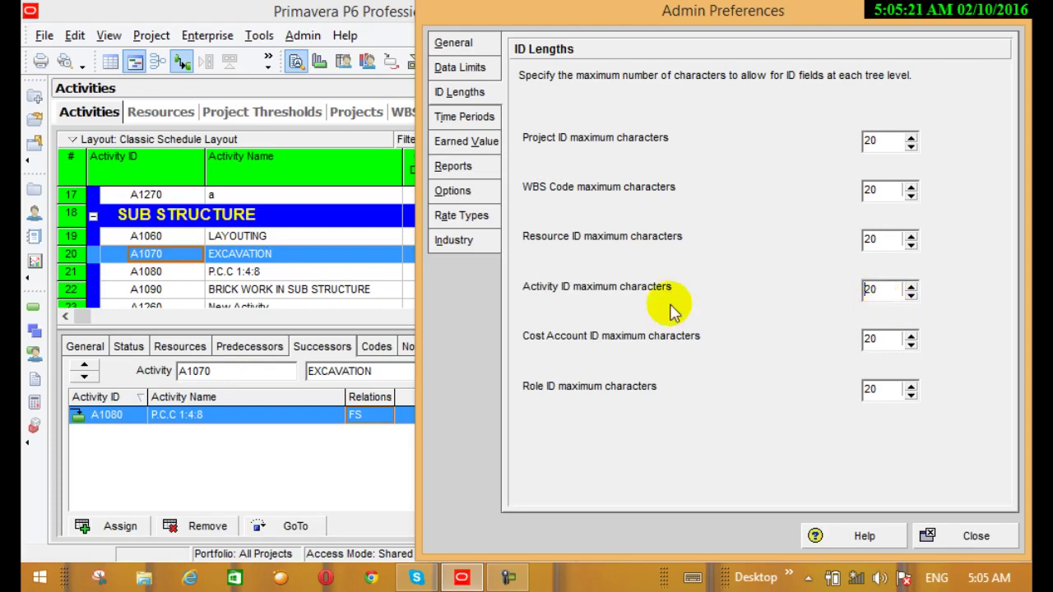
Step: Review the time period settings, then switch the earned value percent complete technique to 0/100 % Complete and back to Activity % Complete
left_click(455, 117)
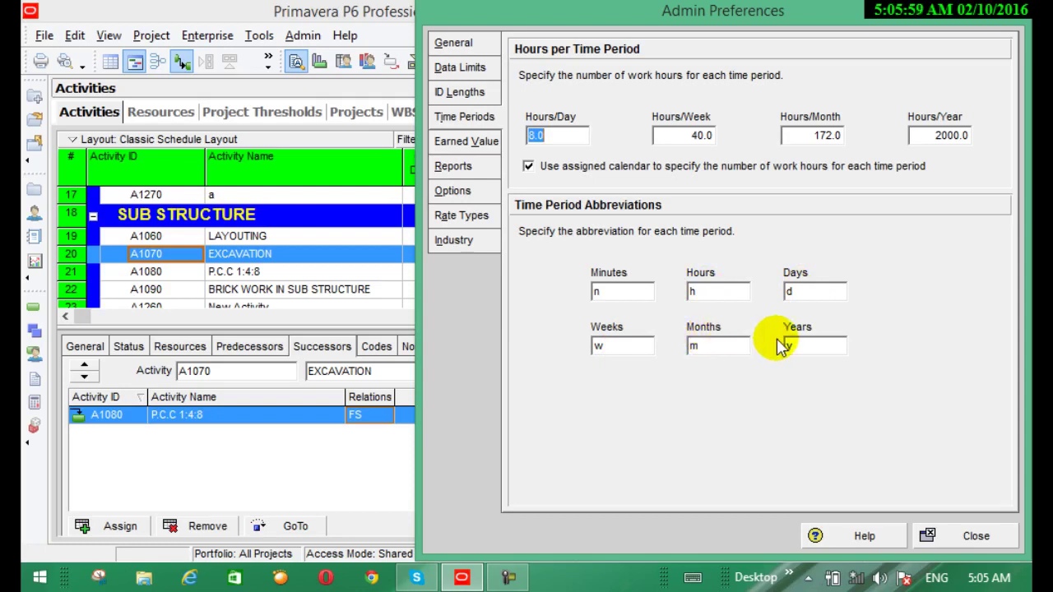
left_click(612, 290)
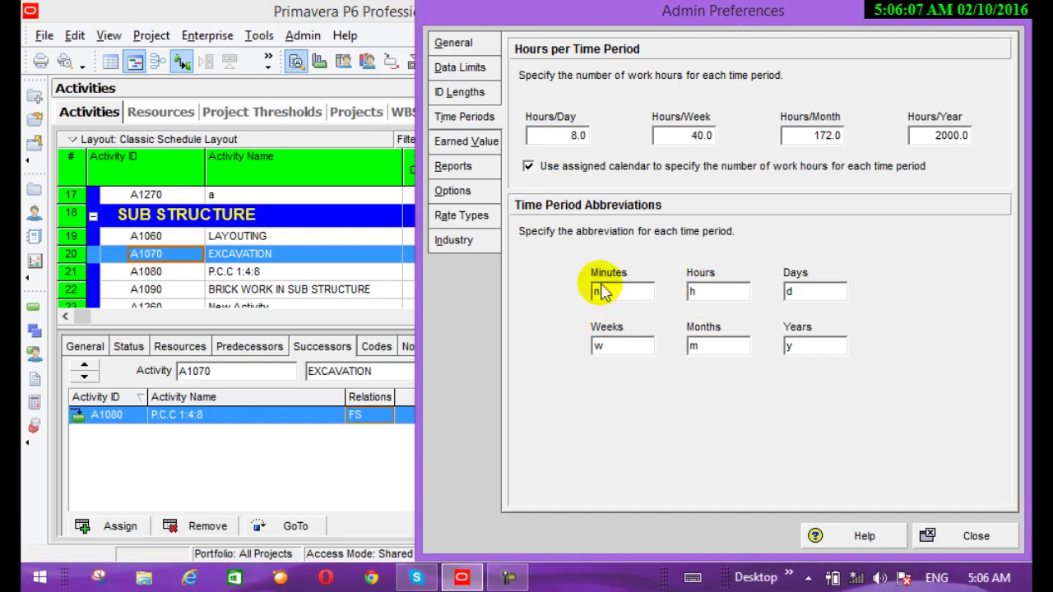
left_click(461, 143)
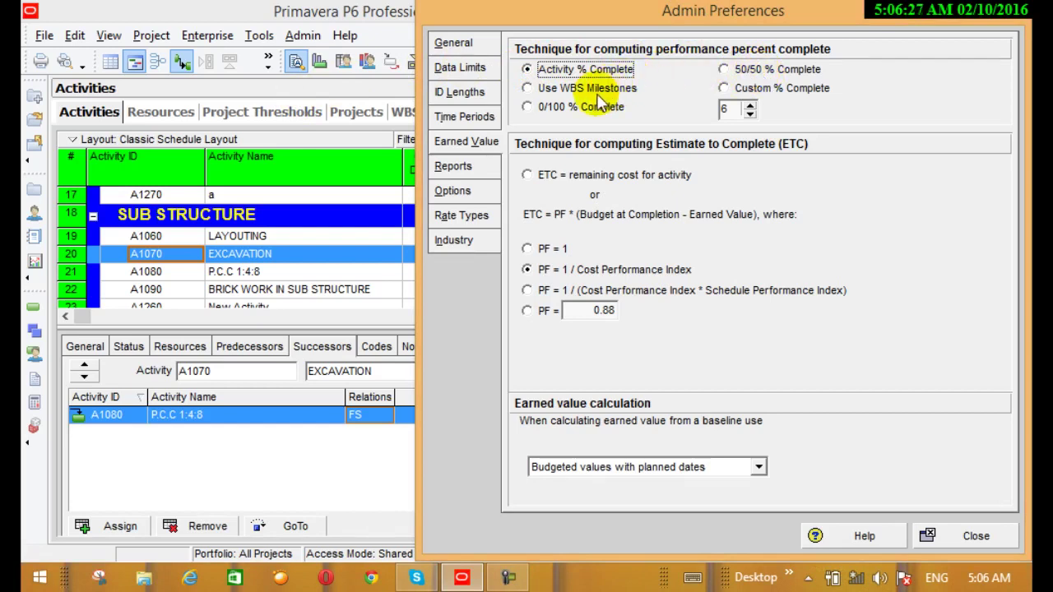
left_click(534, 114)
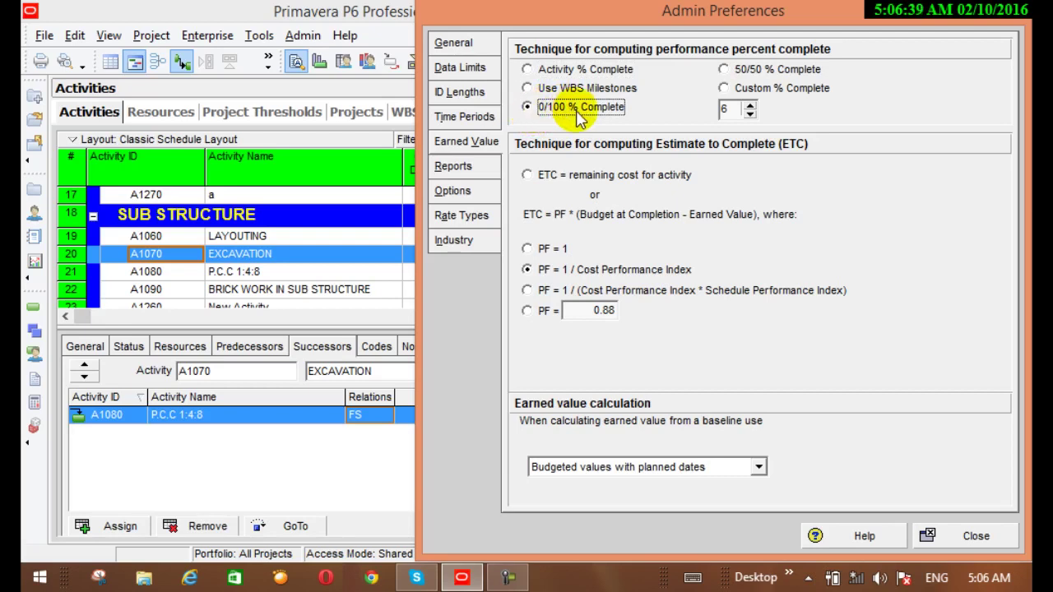
left_click(526, 70)
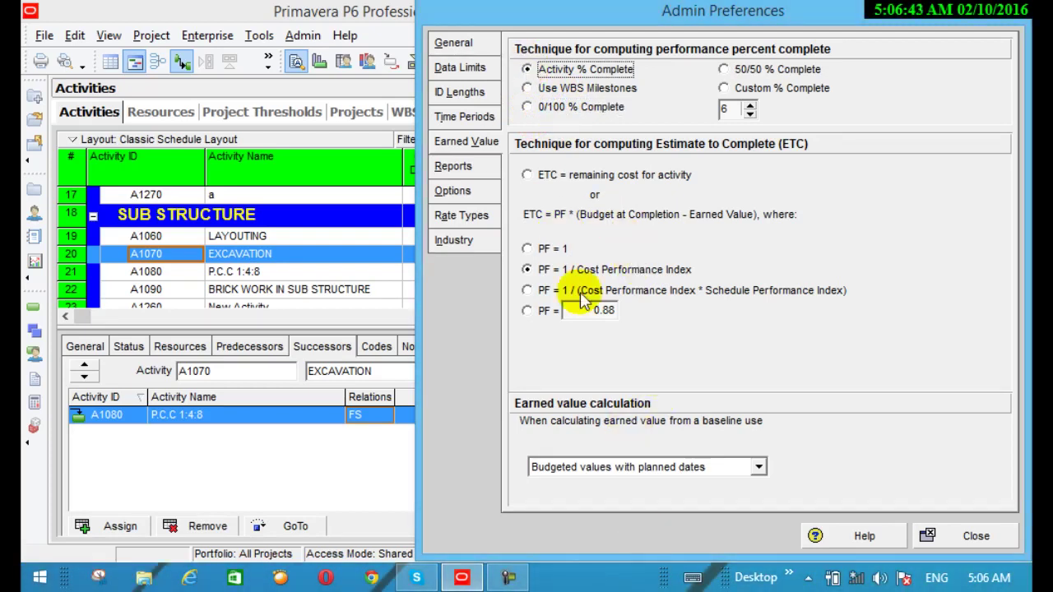
Step: Examine the report labels, the WBS-level summarization interval choices, the rate types and the industry selection, and close the Admin Preferences
left_click(475, 176)
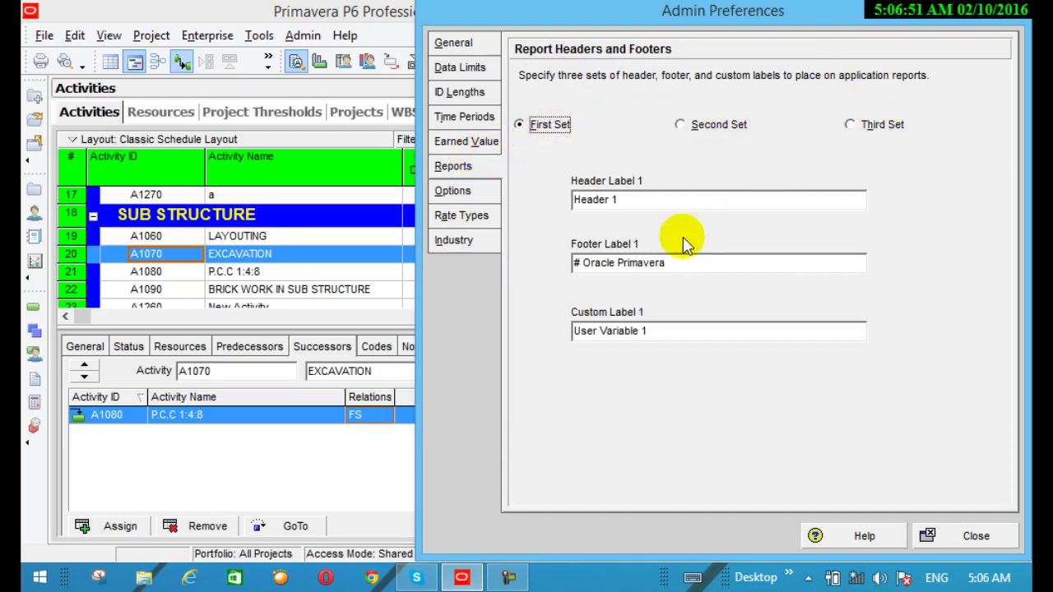
left_click(482, 190)
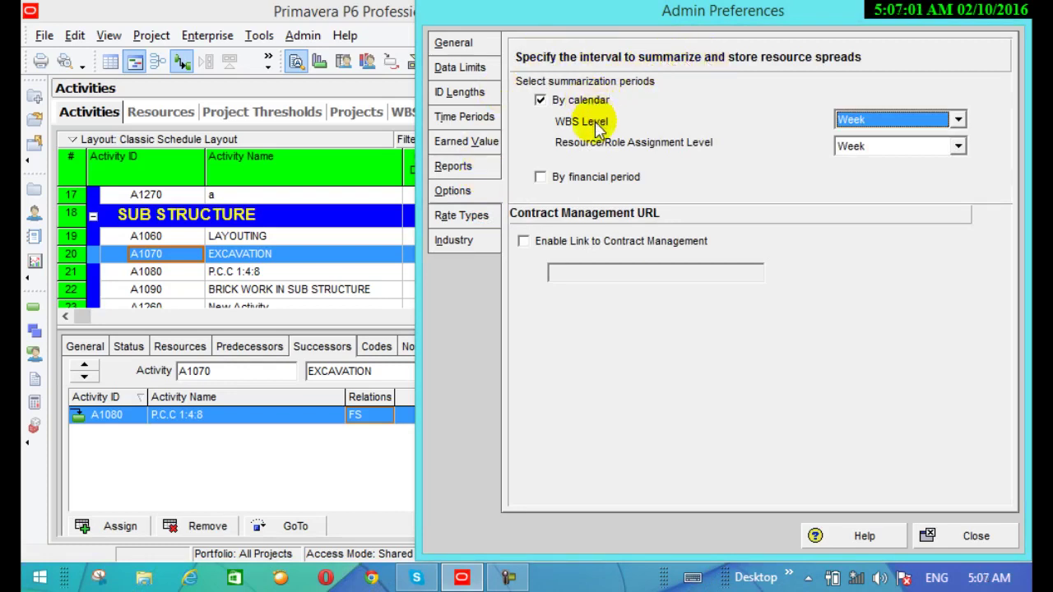
left_click(958, 119)
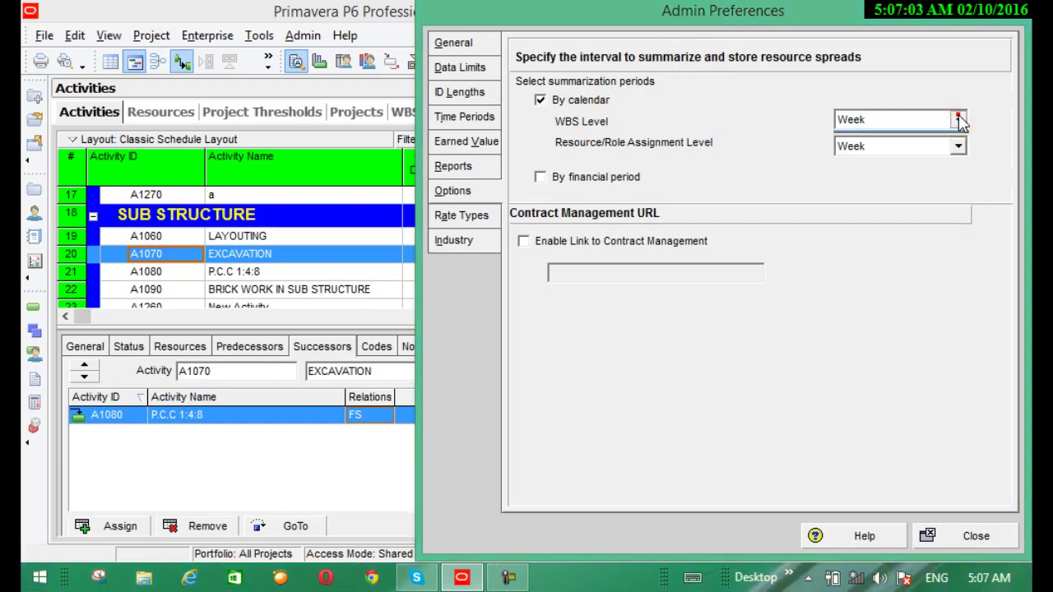
left_click(958, 120)
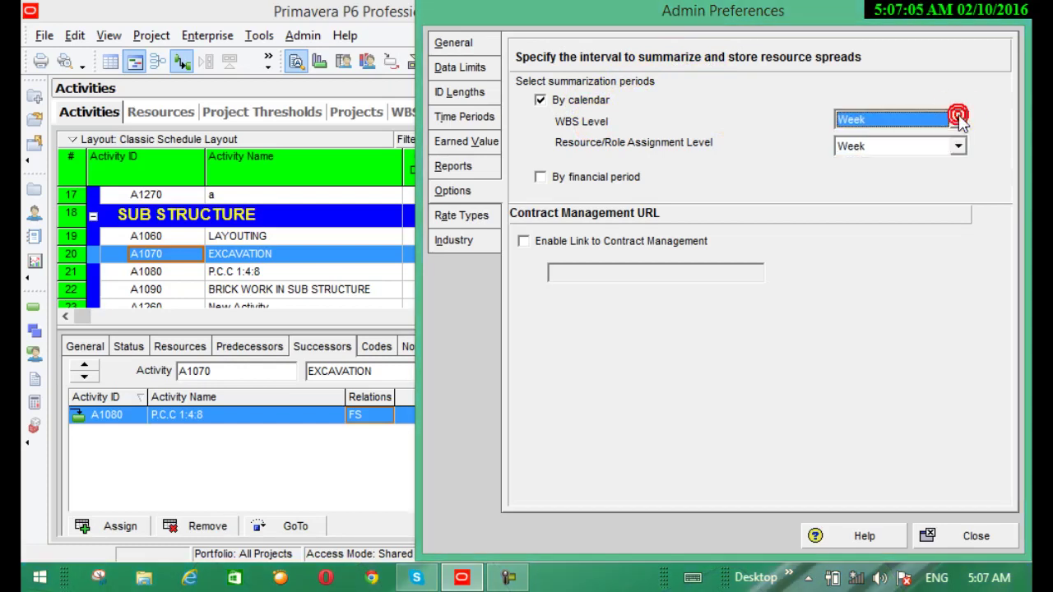
left_click(959, 120)
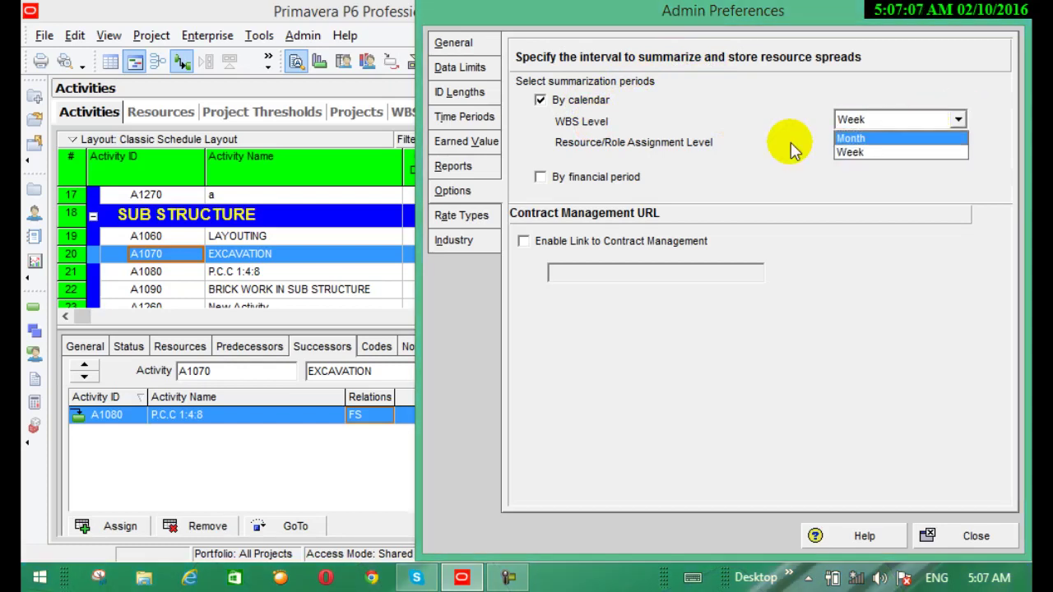
left_click(481, 215)
left_click(481, 216)
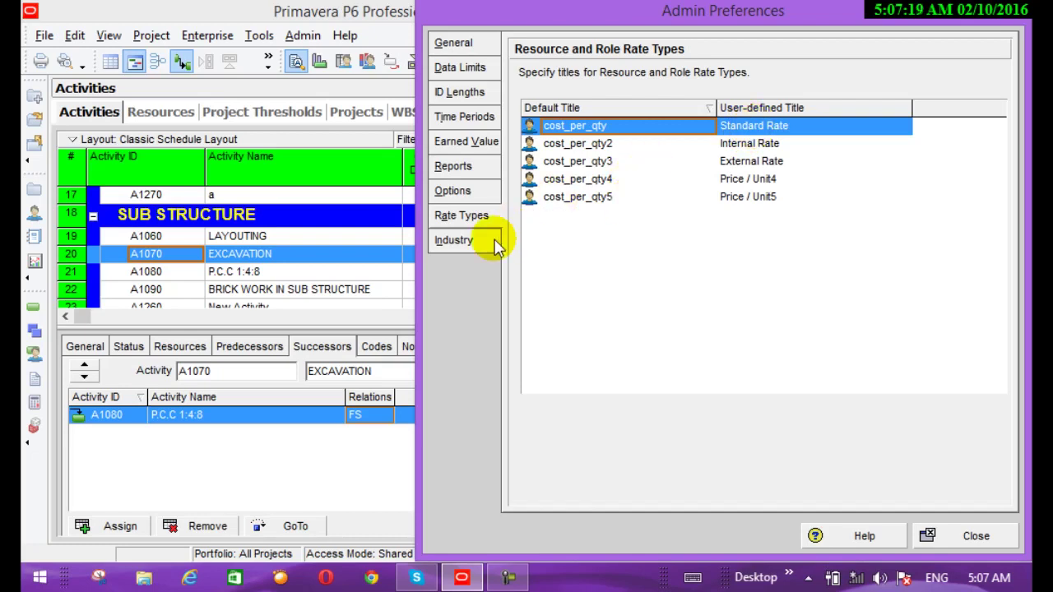
left_click(461, 243)
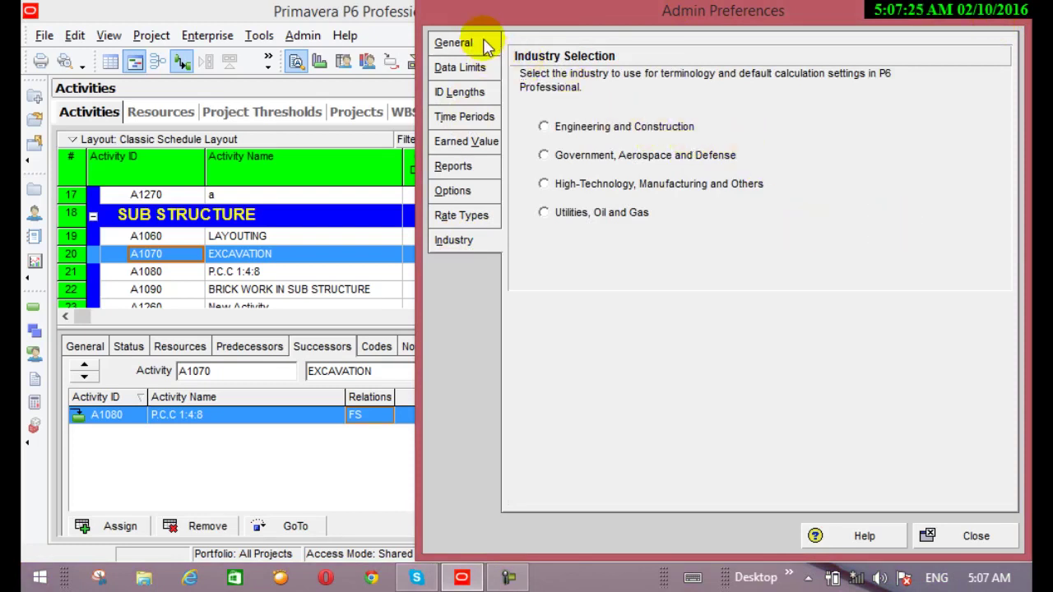
left_click(454, 43)
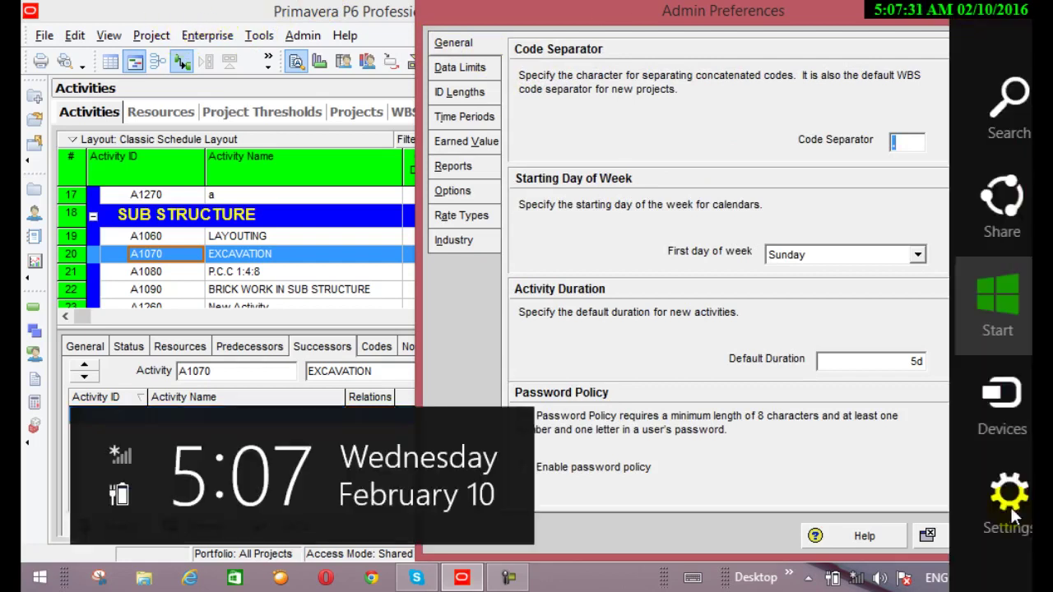
left_click(945, 540)
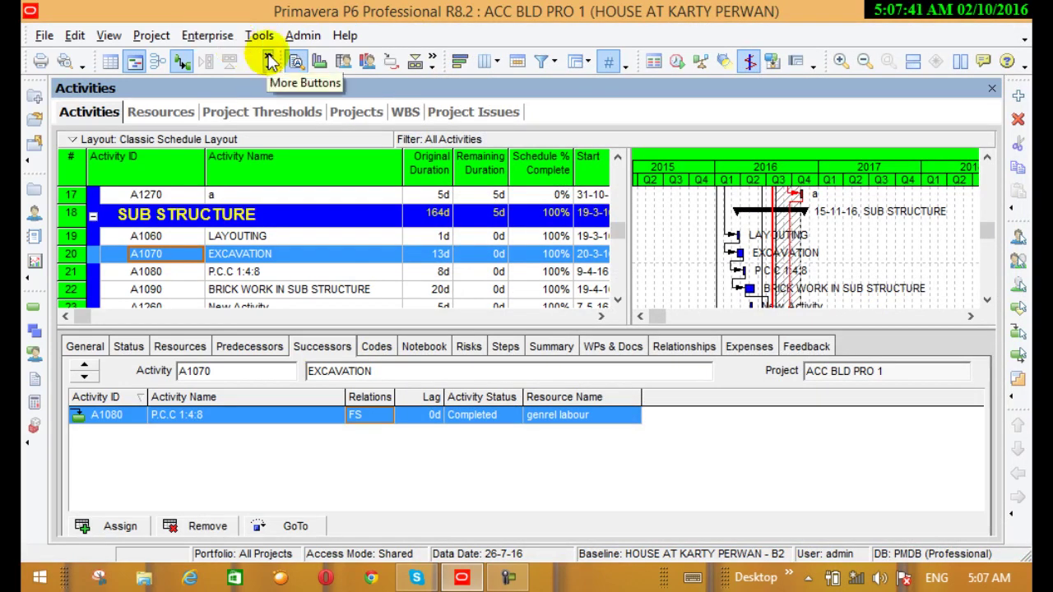
left_click(510, 579)
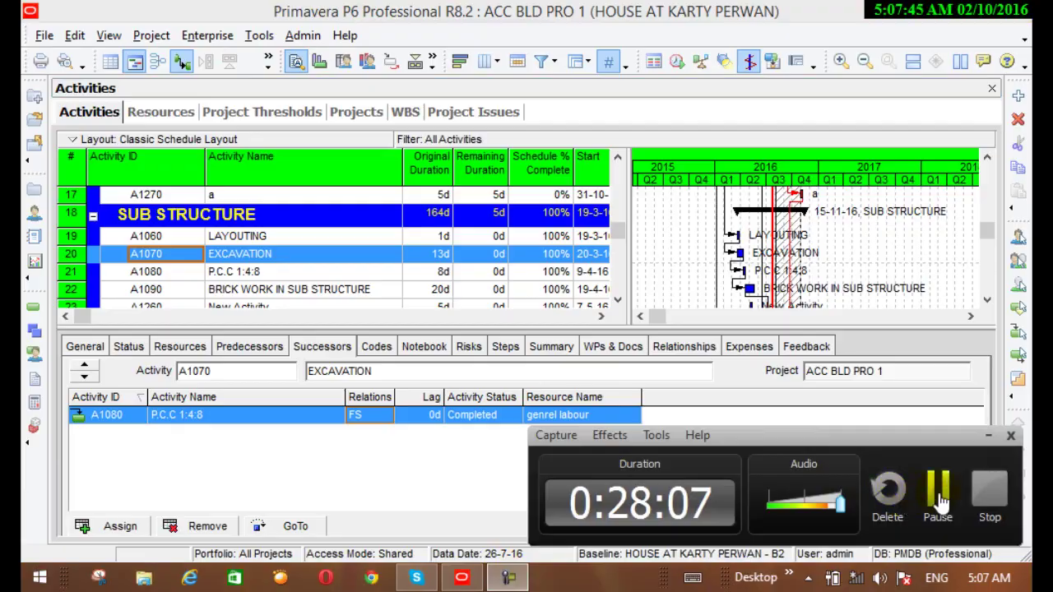